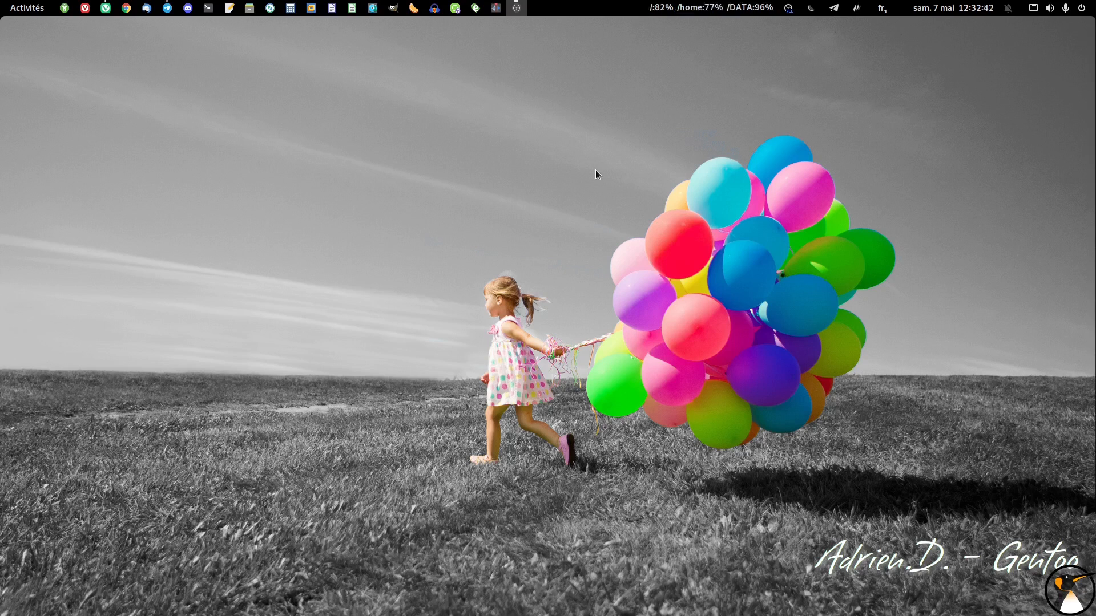
Read the Linuxtricks group discussion in Telegram about the Arch Linux guided installer
left_click(168, 8)
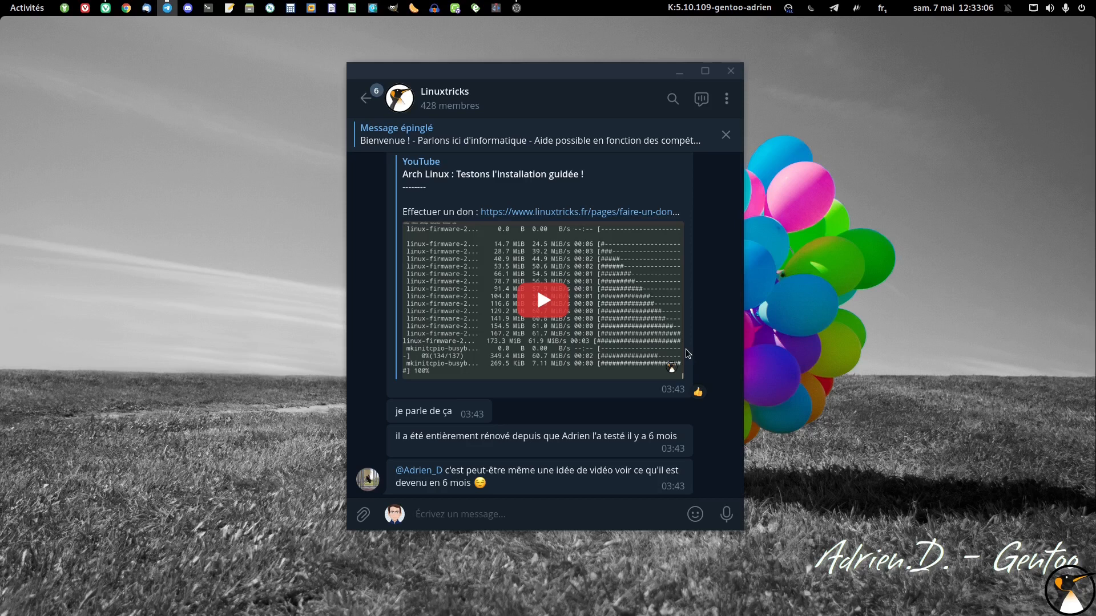
left_click(679, 71)
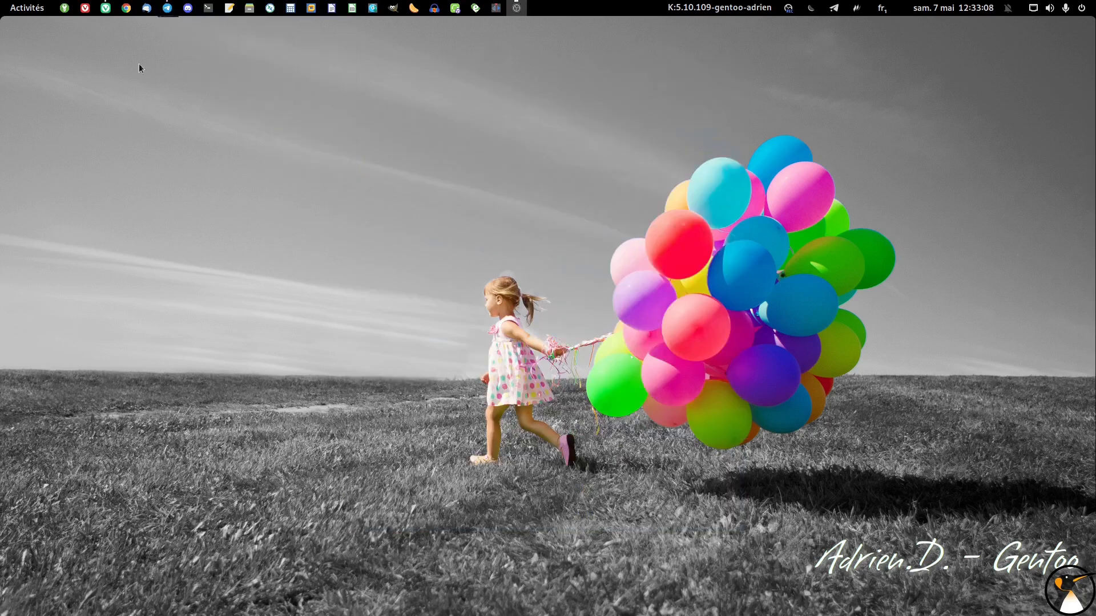
Switch to Proxmox in the Vivaldi browser and start a new virtual machine with VM ID 912 and the name arch
left_click(85, 8)
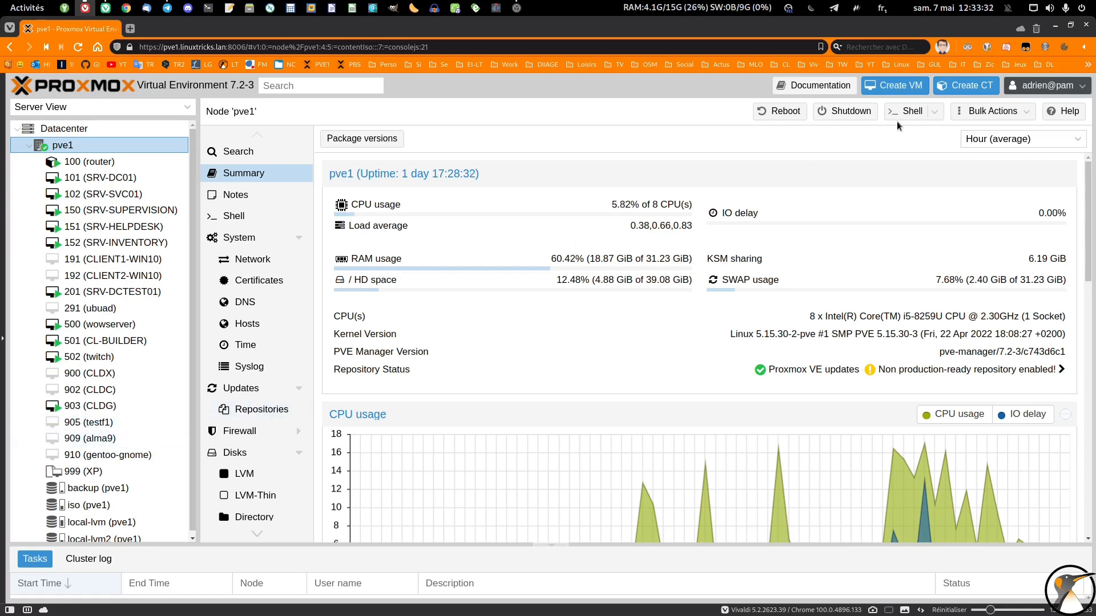
left_click(893, 85)
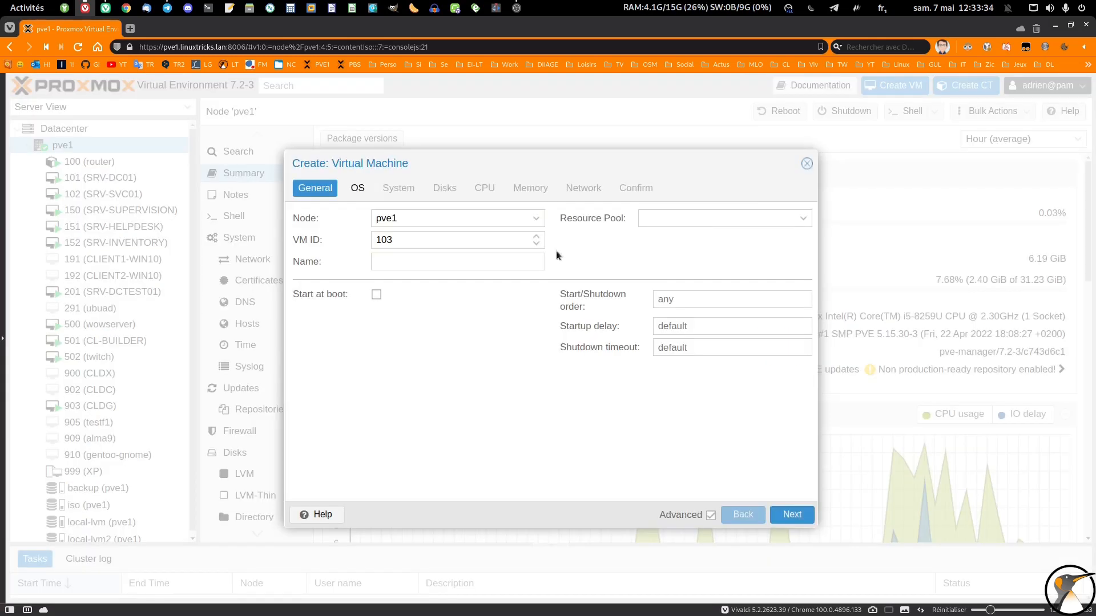
type("912")
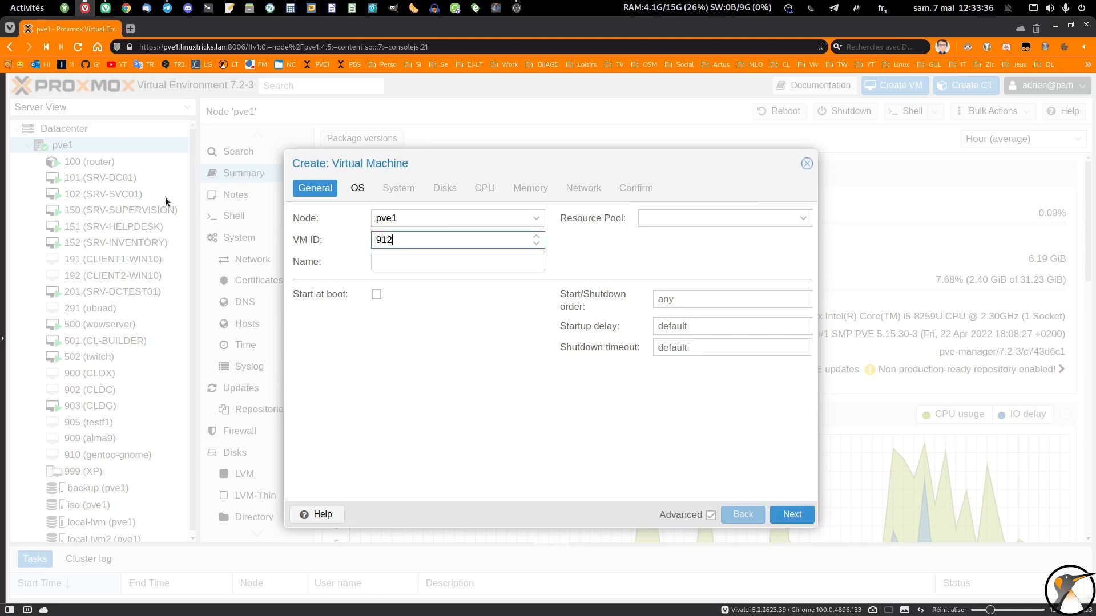
left_click(409, 262)
type("arch")
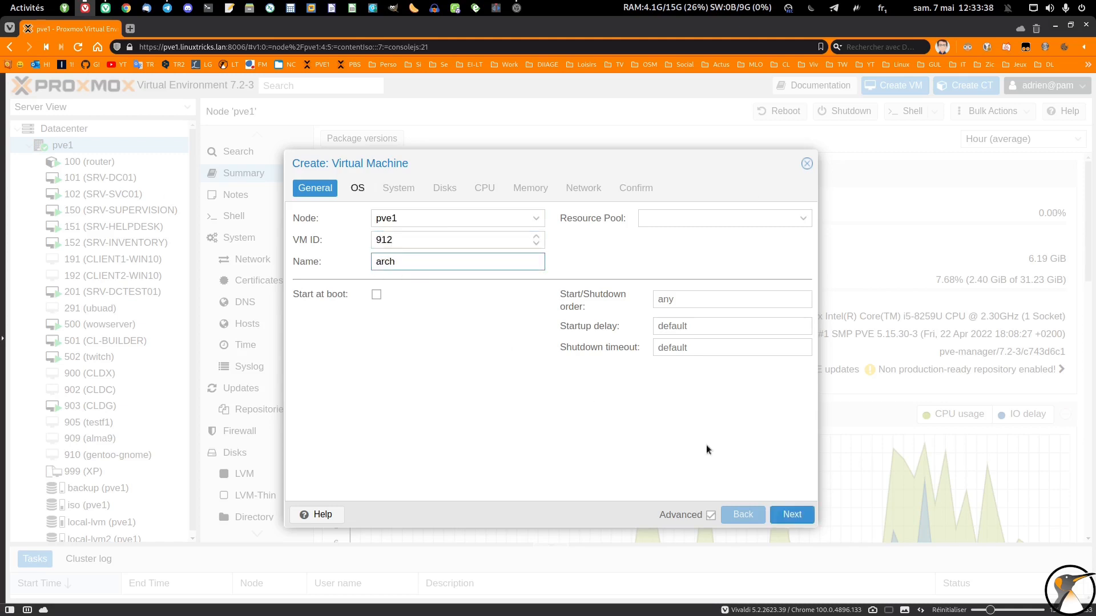
left_click(780, 517)
Choose archlinux-2022.05.01-x86_64.iso as the new machine's ISO image
left_click(511, 262)
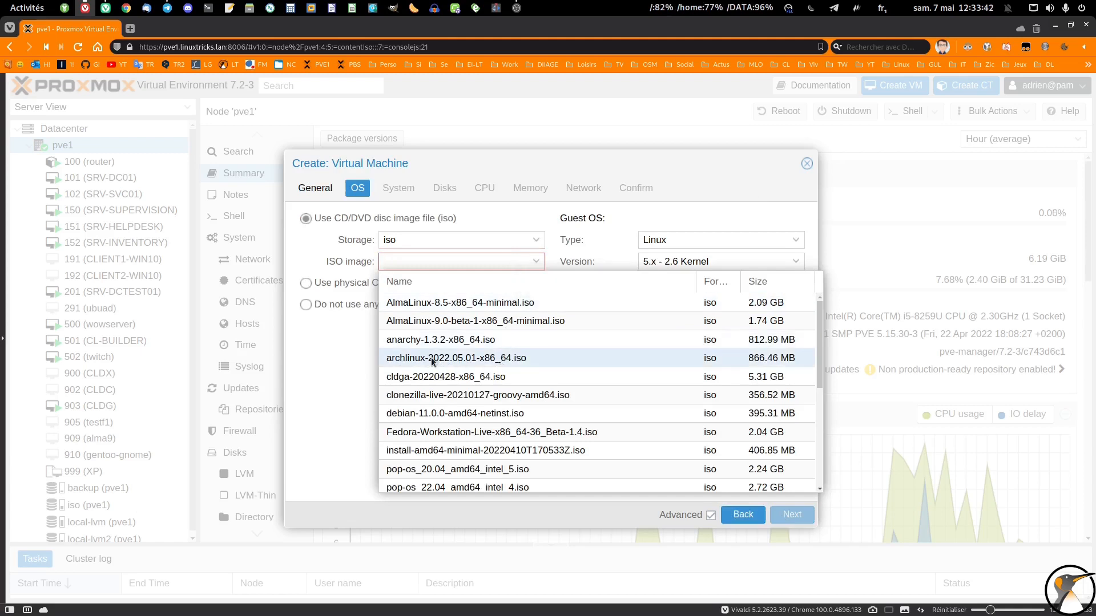
left_click(476, 365)
left_click(792, 514)
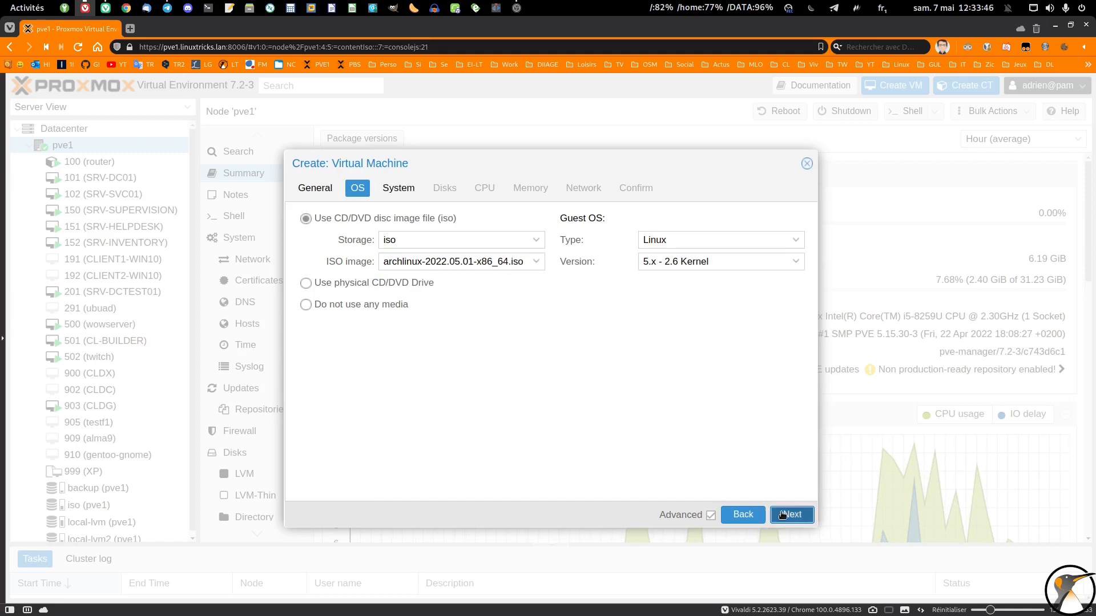
Set the firmware to OVMF (UEFI), with the EFI disk stored on local-lvm2 and key pre-enrolment disabled
left_click(443, 283)
left_click(436, 337)
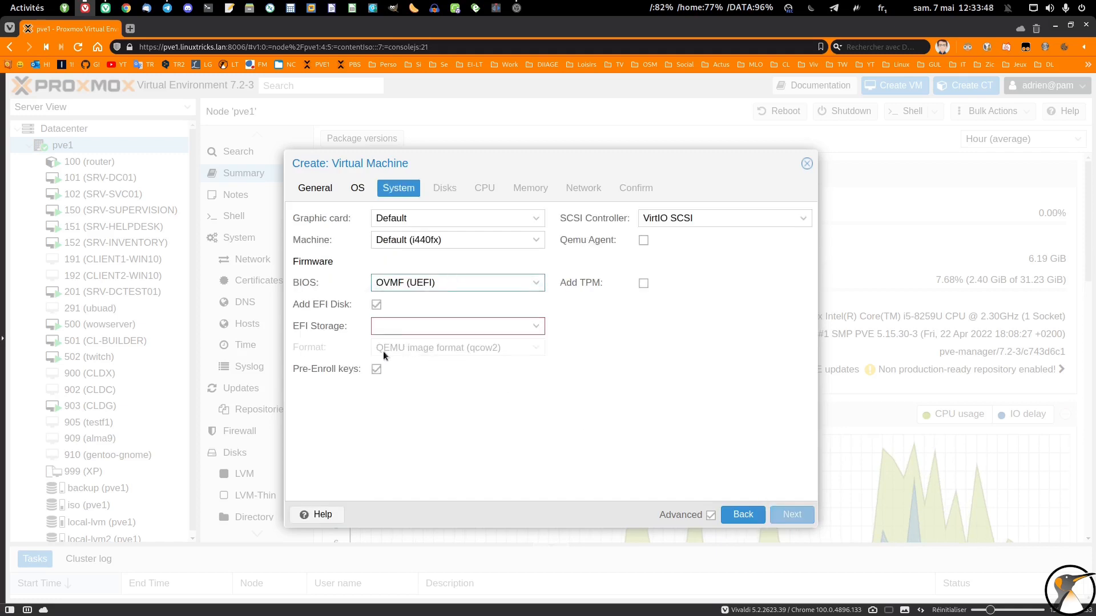
left_click(375, 368)
left_click(430, 330)
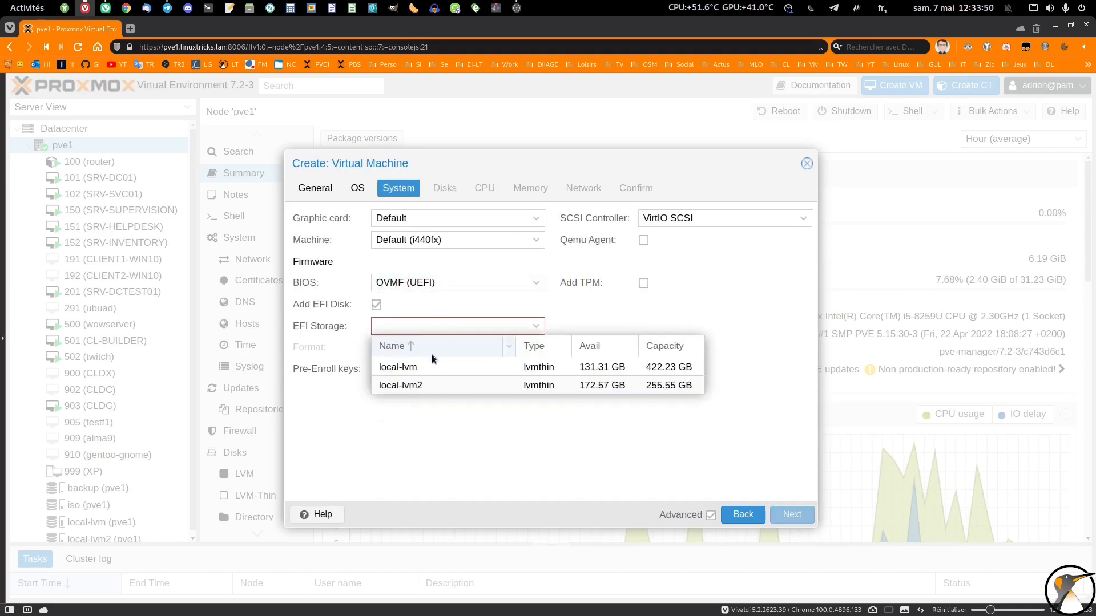
left_click(417, 383)
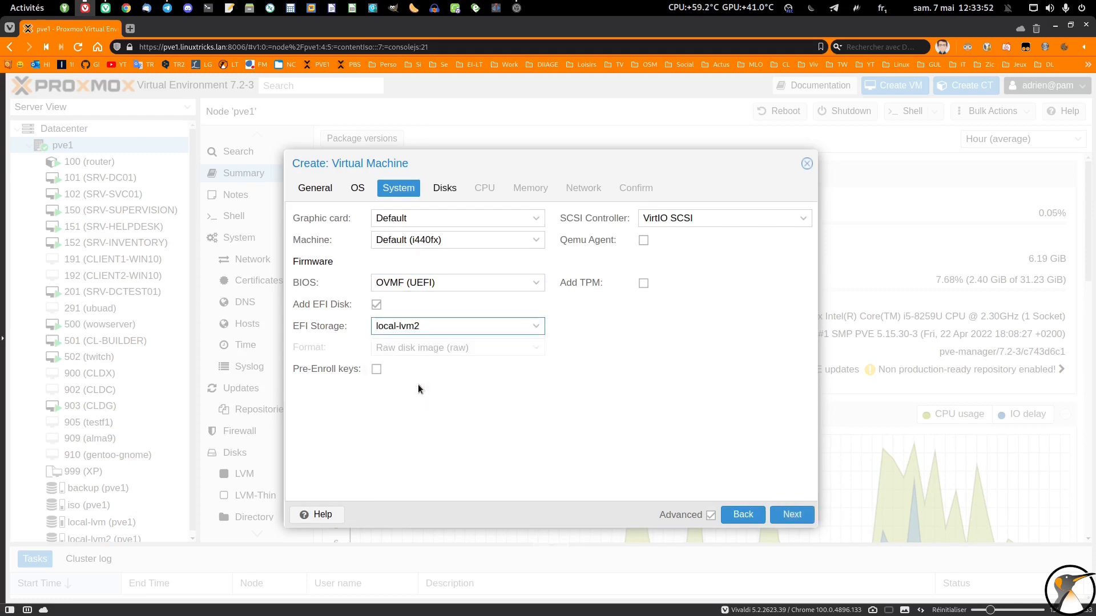
left_click(801, 520)
Configure the scsi0 disk as 128 GiB on local-lvm2 with SSD emulation, Discard and Direct sync cache
double_click(505, 311)
type("128")
left_click(513, 296)
left_click(520, 355)
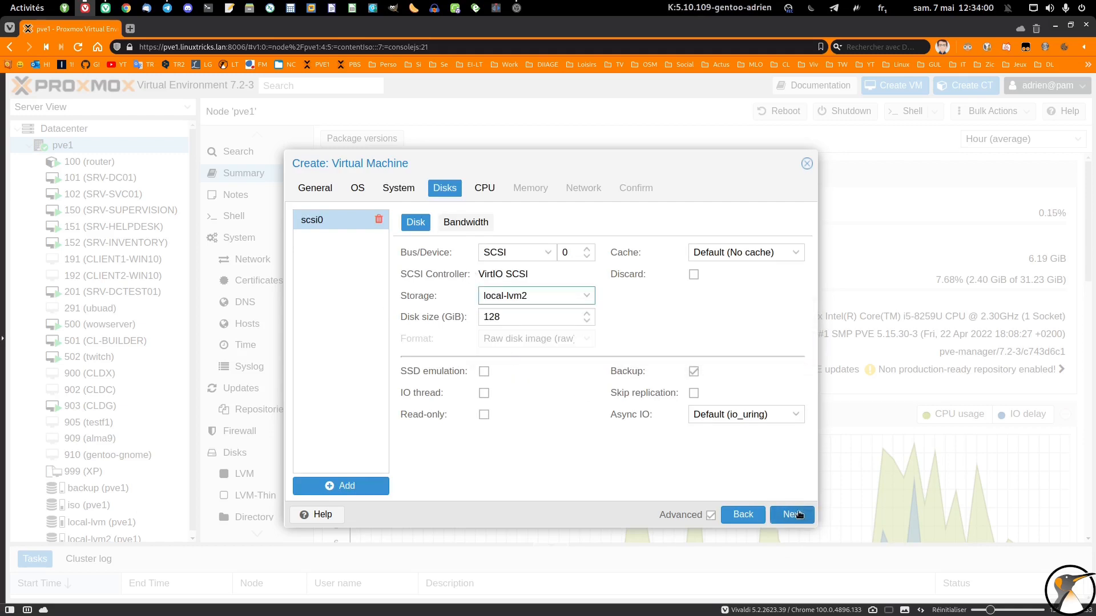
left_click(484, 373)
left_click(693, 275)
left_click(721, 253)
left_click(727, 289)
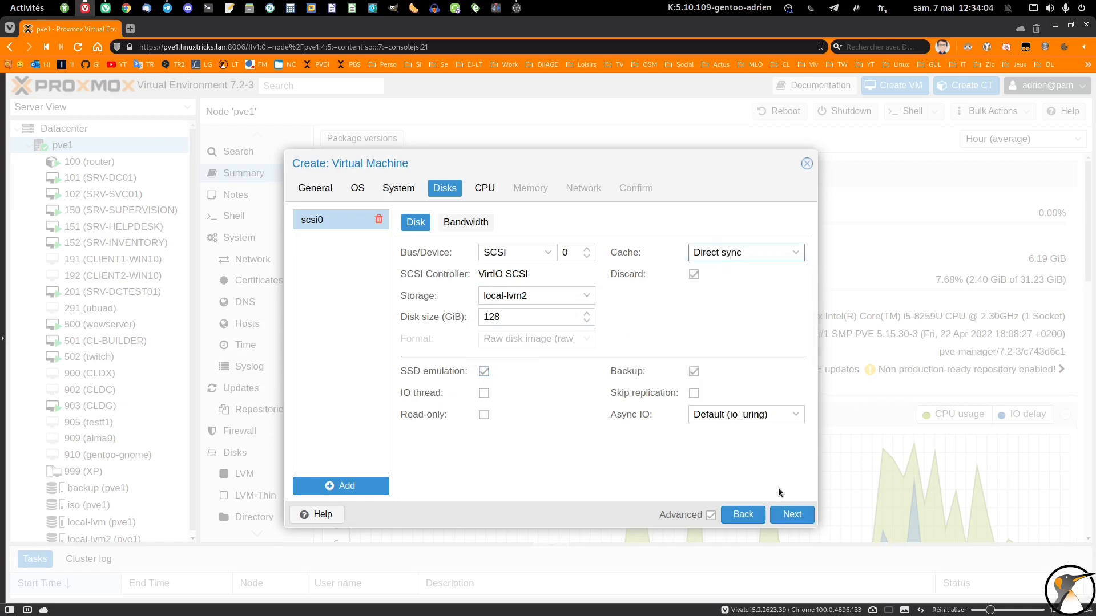
left_click(777, 513)
Assign 4 CPU cores to the new virtual machine
left_click_drag(436, 240, 171, 205)
type("4")
left_click(792, 514)
Set the memory to 4096 MiB and finish creating the virtual machine with the default network settings
left_click_drag(451, 218, 266, 195)
type("4096")
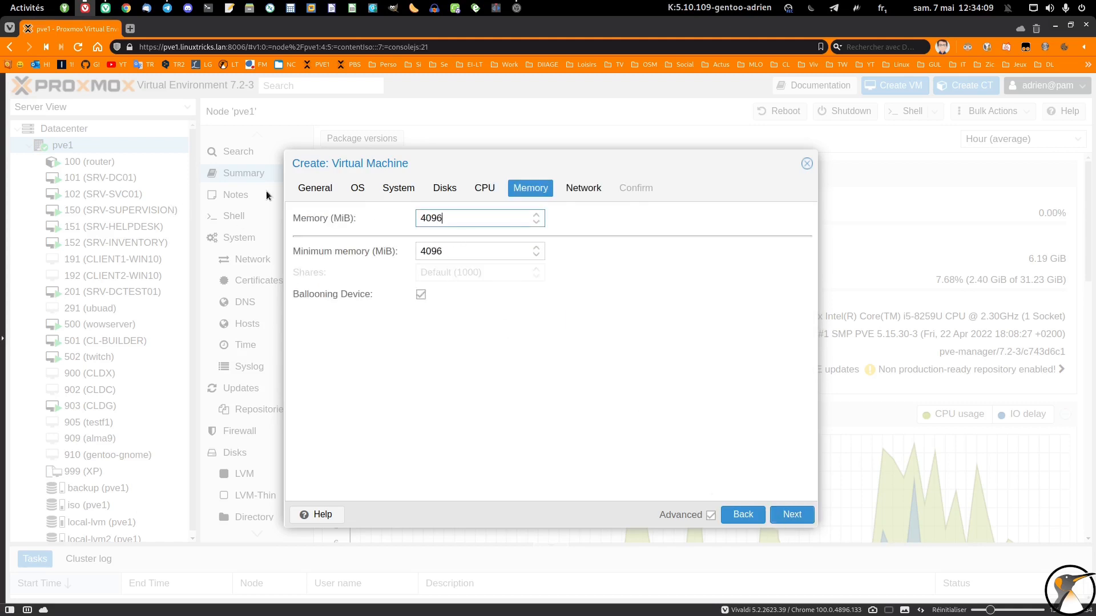
left_click(779, 502)
left_click(783, 513)
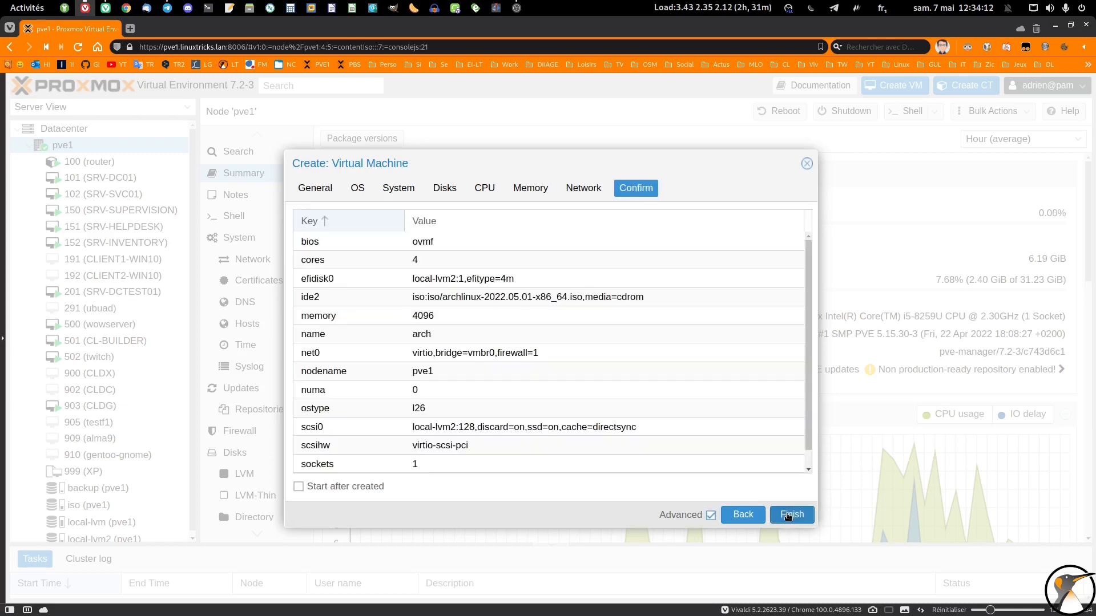
left_click(785, 516)
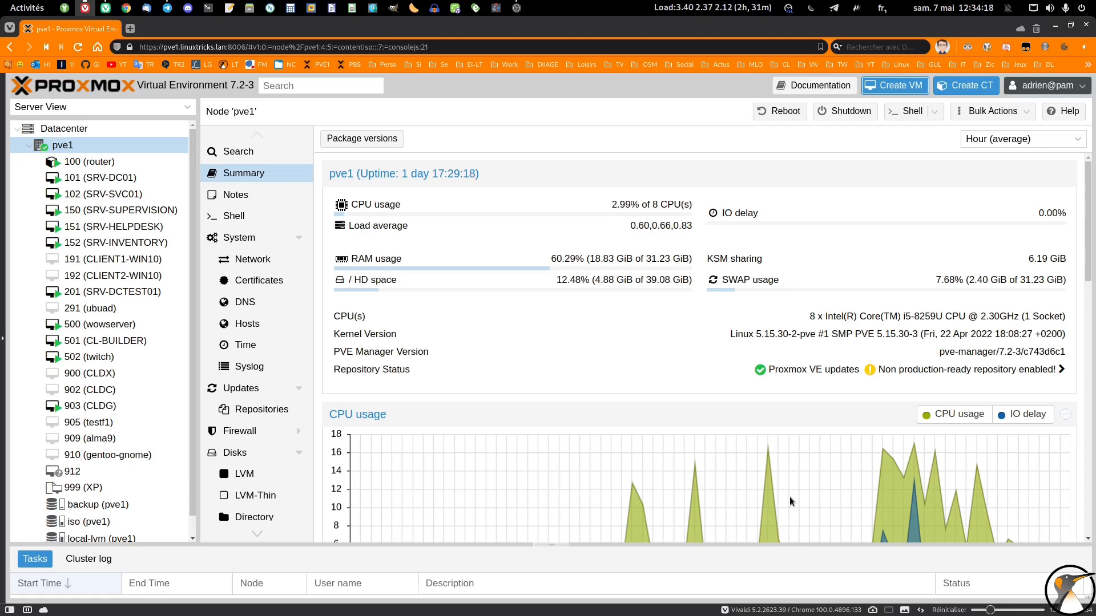
Add an audio device with the default settings to the hardware of virtual machine 912
left_click(85, 471)
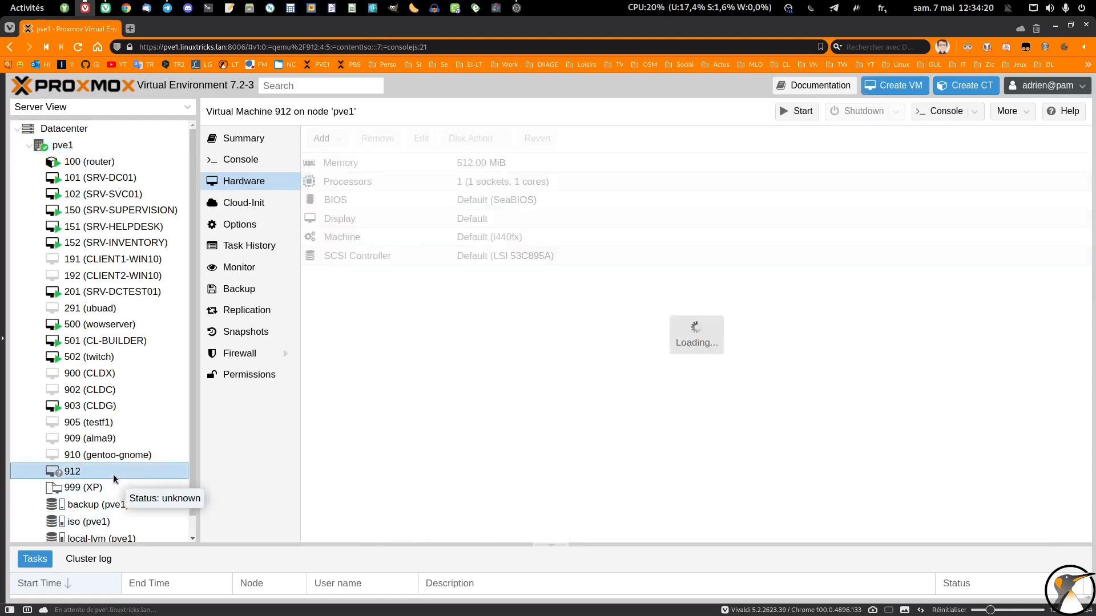
left_click(322, 138)
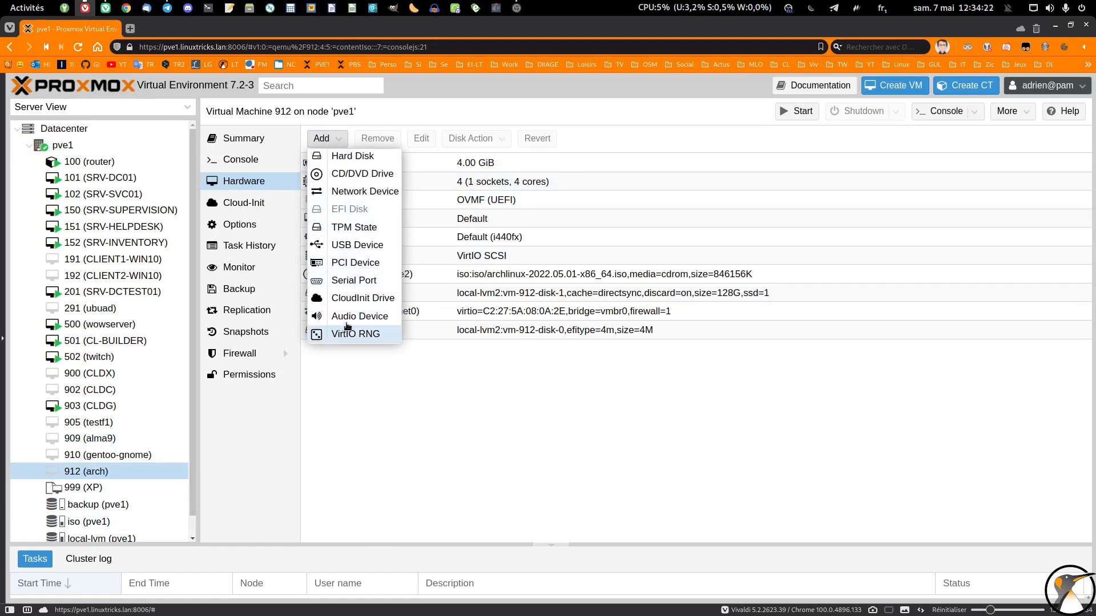
left_click(345, 318)
left_click(631, 380)
Change the virtual machine's display to VirGL GPU with 64 MiB of memory
left_click(520, 225)
double_click(519, 224)
left_click(670, 328)
scroll(576, 528, "down", 1)
left_click(576, 529)
left_click(564, 348)
type("64")
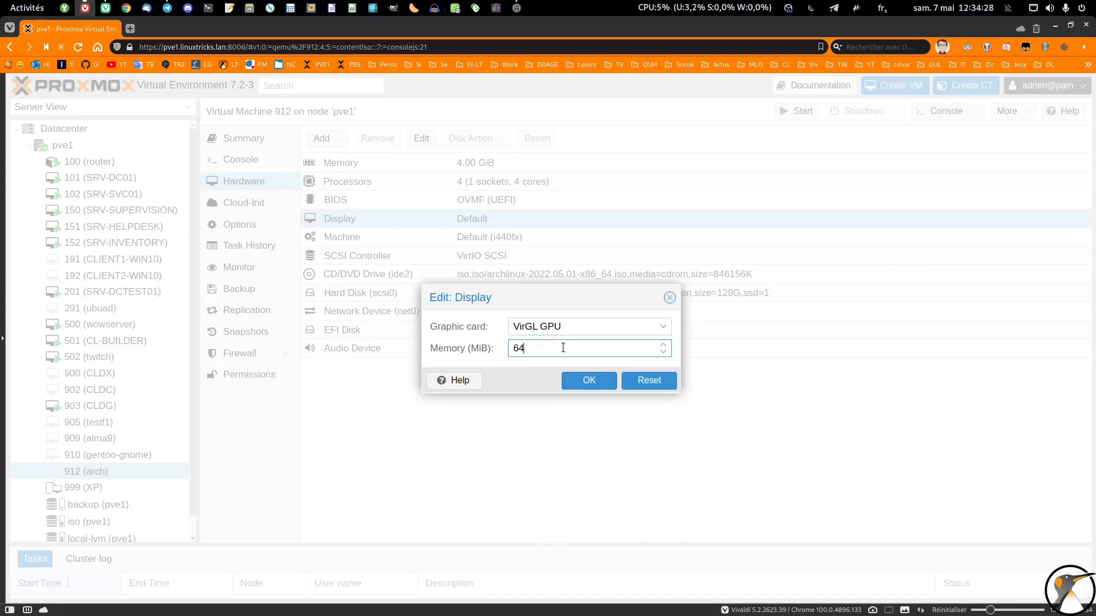
left_click(588, 381)
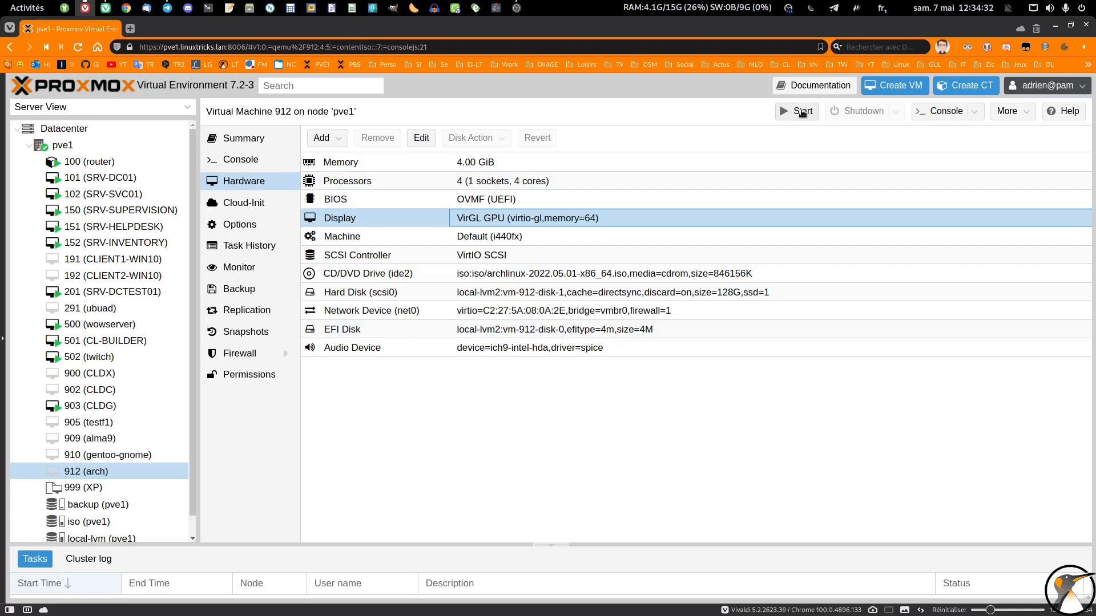
Start virtual machine 912 and boot the Arch Linux install medium (x86_64, UEFI) from its console
left_click(802, 112)
left_click(911, 112)
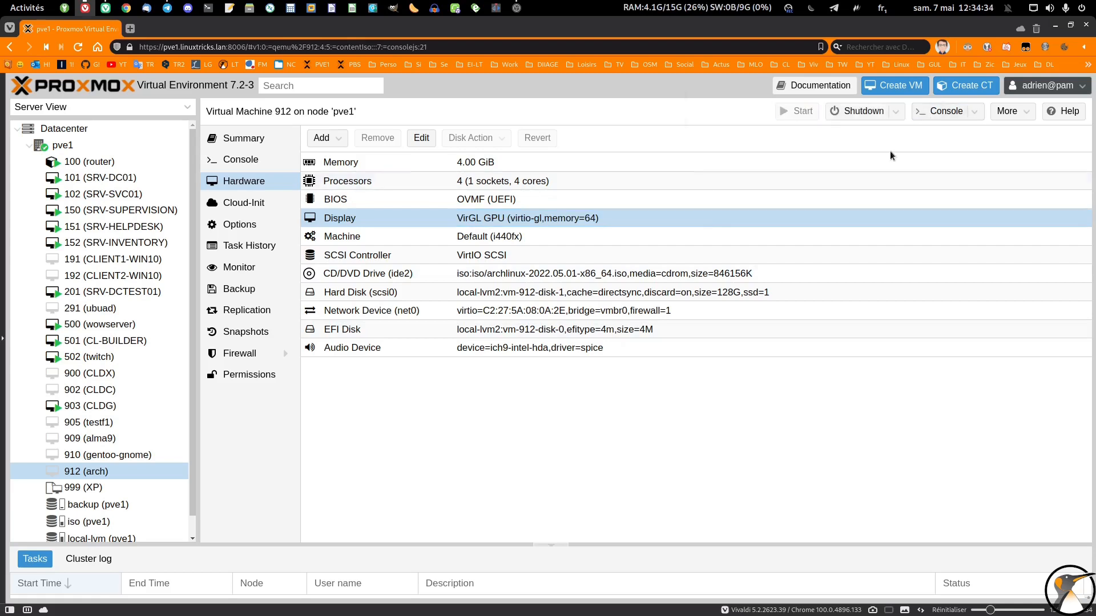
left_click(598, 177)
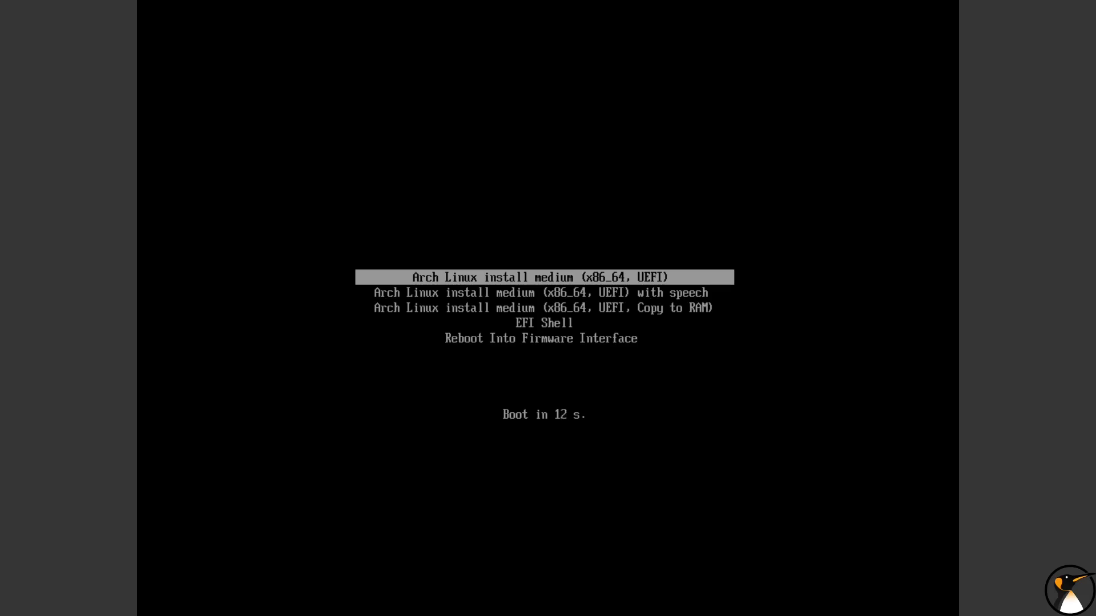
key("Return")
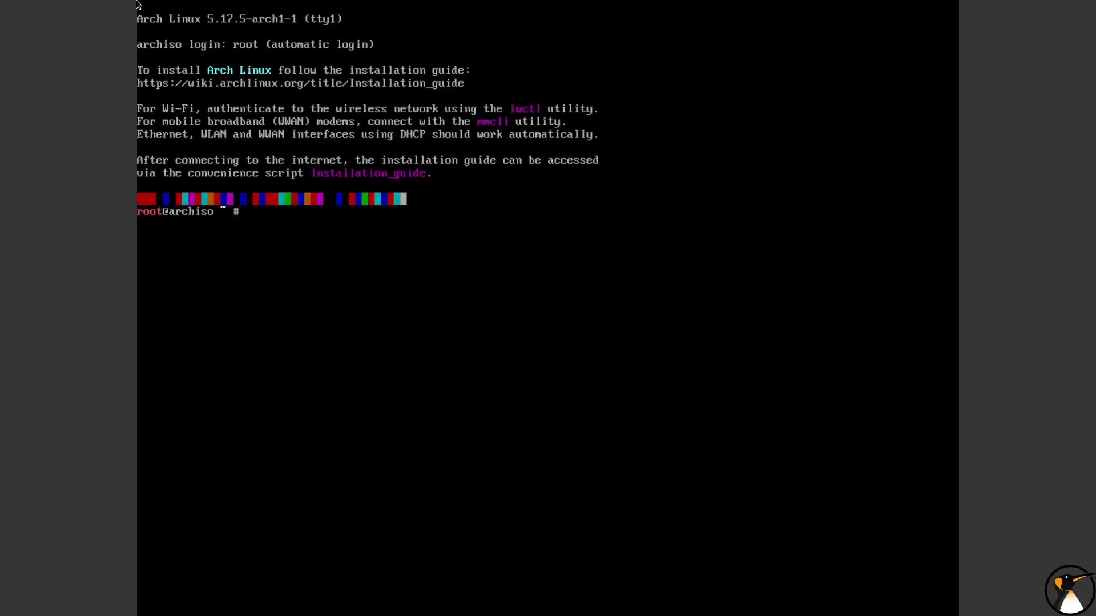
Launch the guided installer from the live shell with the archinstall command
type("qrchinstqll")
key("Return")
key("y")
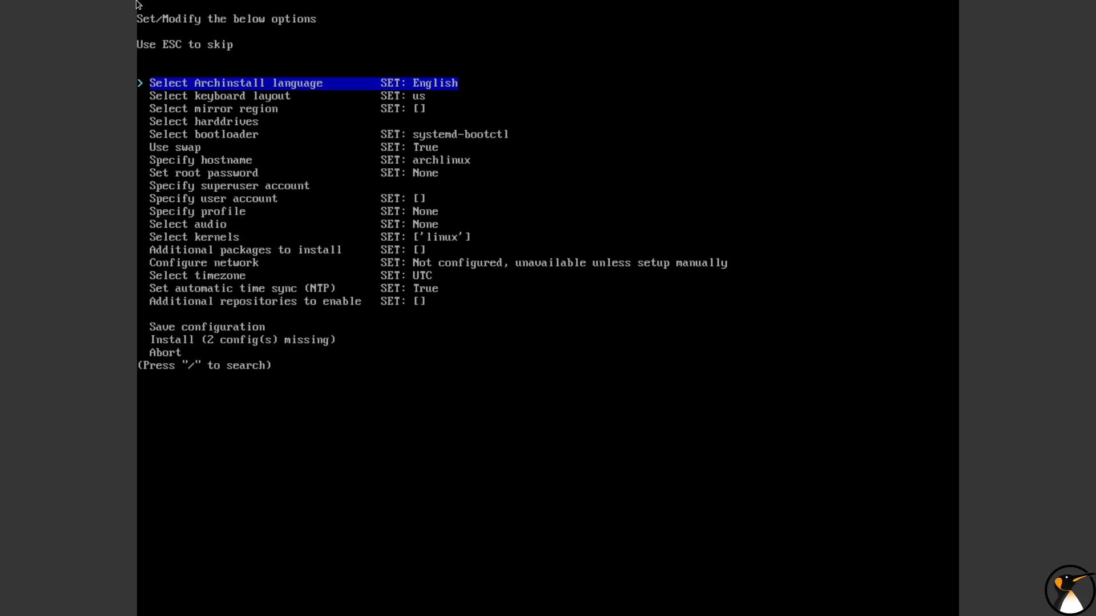
Look through the options in the archinstall main menu, from the language entry downwards
key("Down")
key("Down")
key("Down")
key("Down")
key("Down")
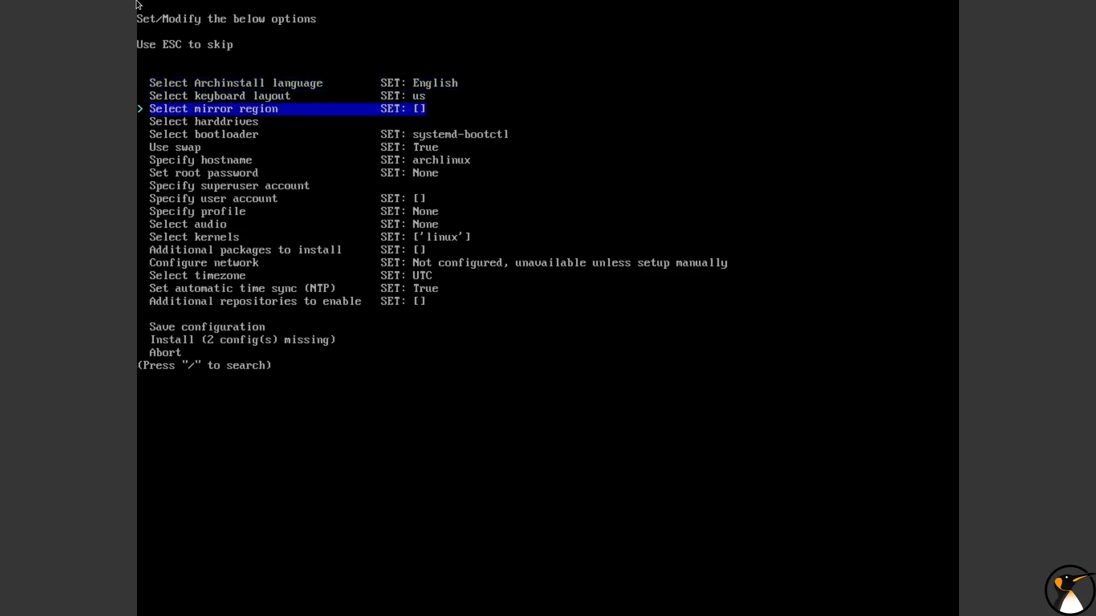
key("Up")
key("Up")
key("Up")
key("Up")
key("Up")
key("Down")
key("Down")
key("Down")
key("Down")
key("Down")
key("Down")
key("Down")
key("Down")
key("Down")
key("Down")
key("Down")
key("Up")
key("Up")
key("Up")
key("Up")
key("Up")
key("Up")
key("Up")
key("Up")
key("Up")
key("Up")
key("Up")
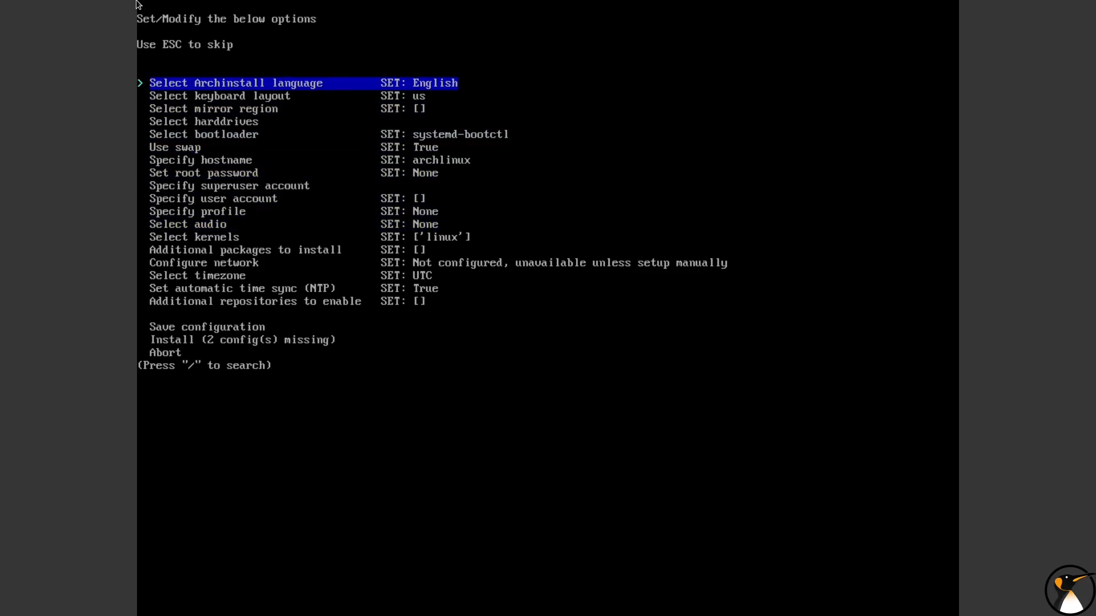
Set the Archinstall language to French
key("Return")
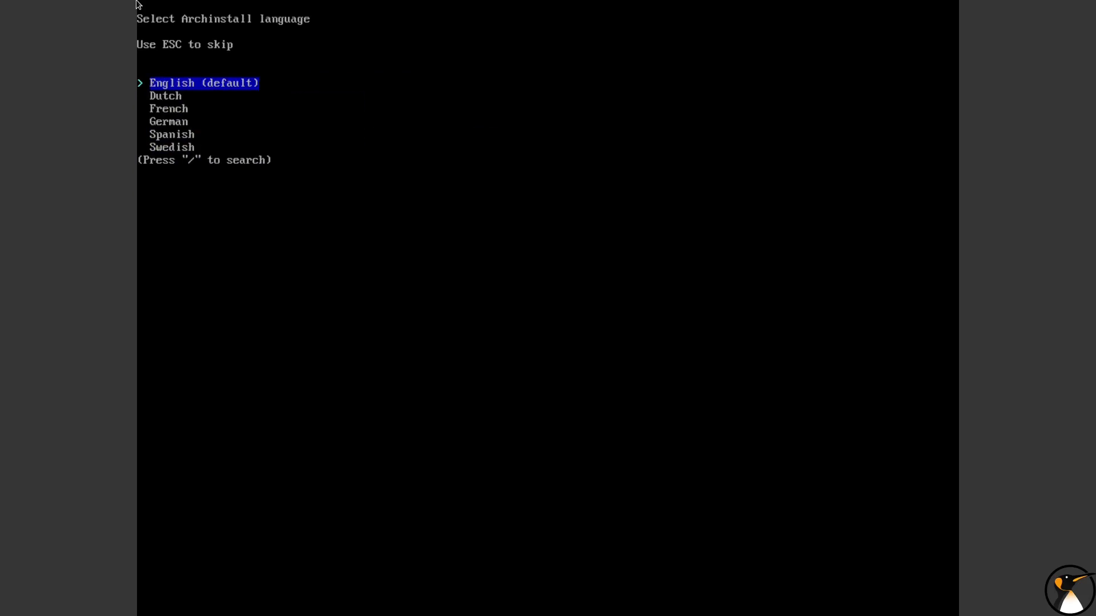
key("Down")
key("Down")
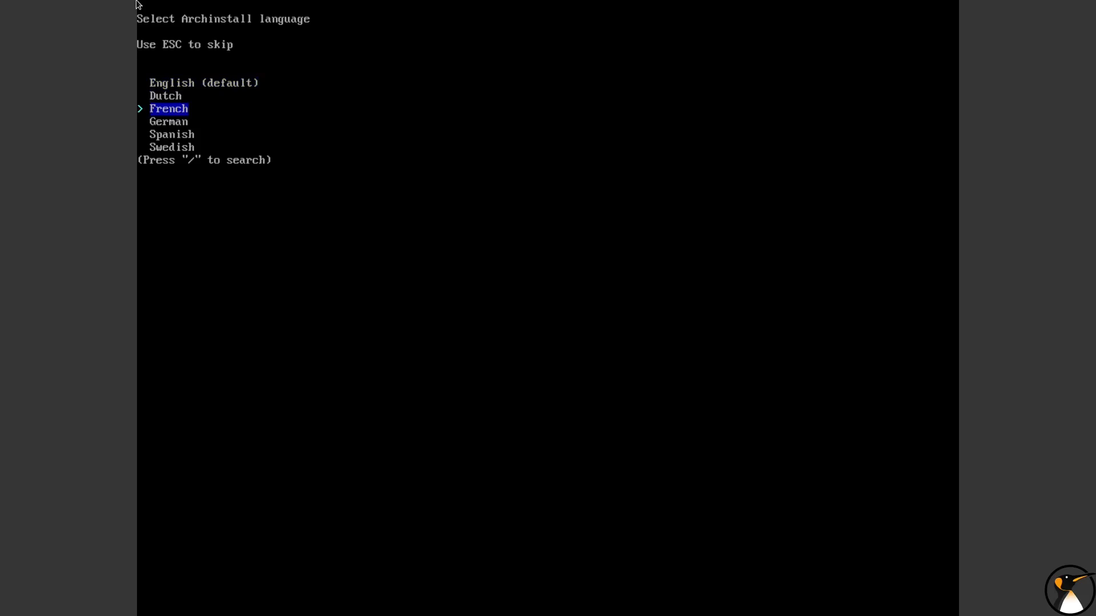
key("Return")
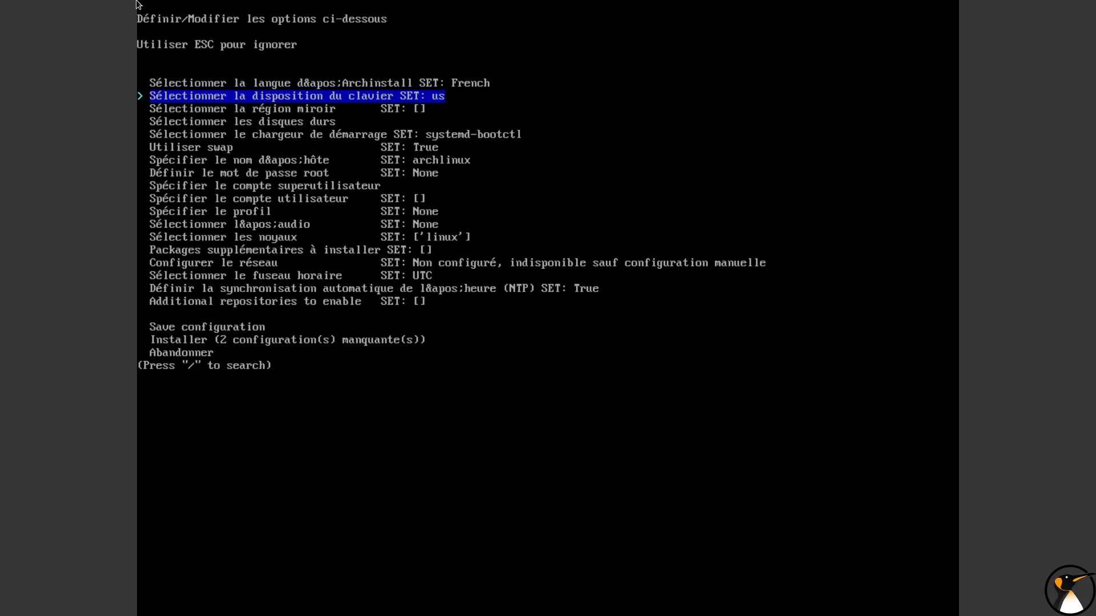
Set the installer's keyboard layout to fr
key("Return")
key("Down")
key("Down")
key("Down")
key("Down")
key("Down")
key("Down")
key("Down")
key("Down")
key("Down")
key("Down")
key("Down")
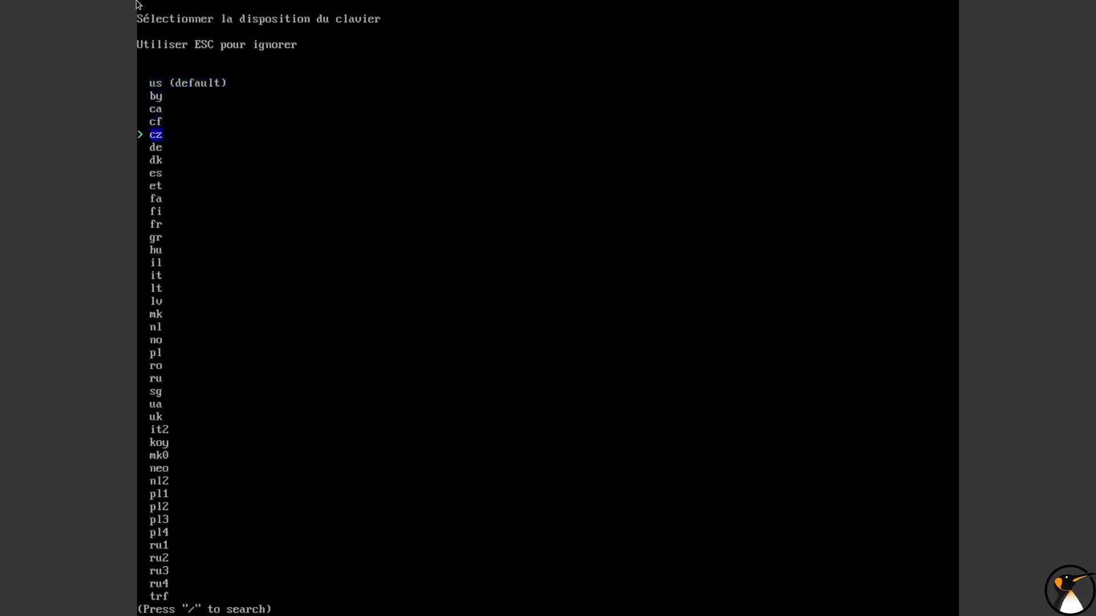
key("Return")
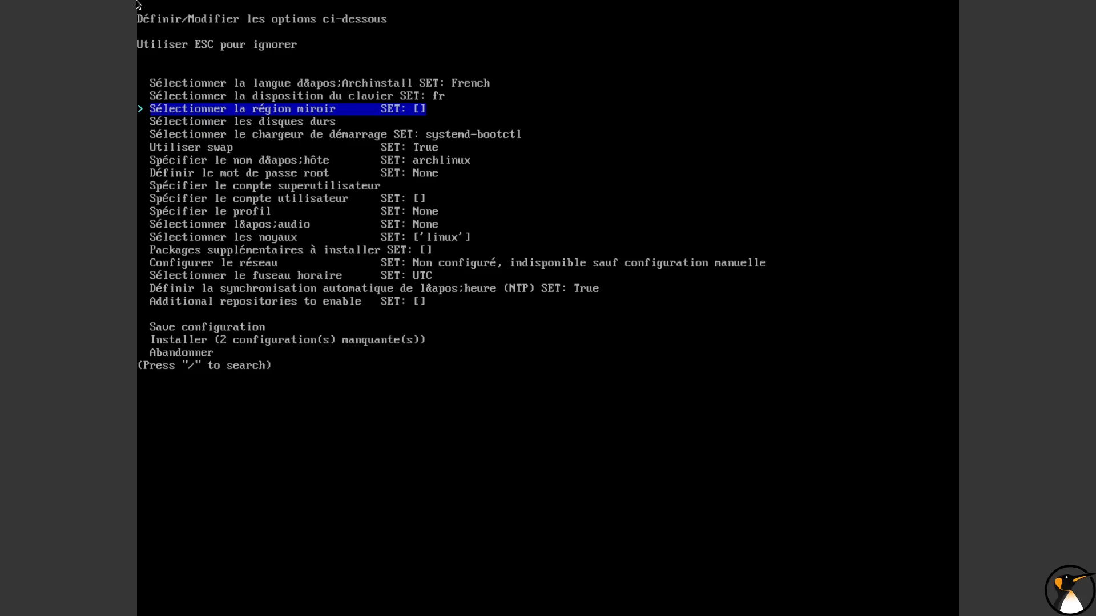
Select Germany as the mirror region for downloading packages
key("Return")
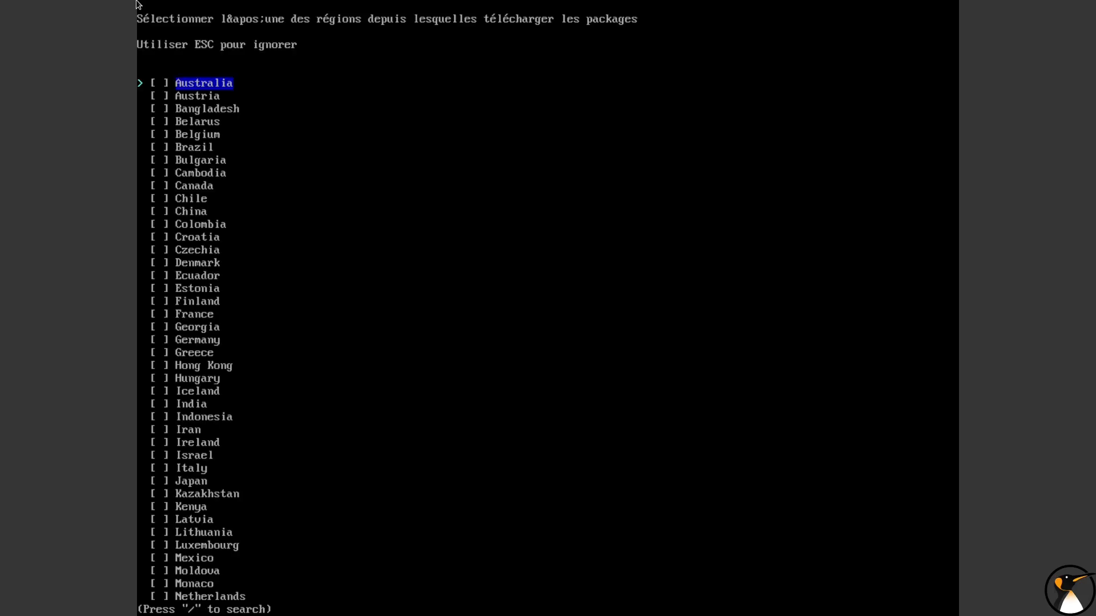
key("Down")
key("Down")
key("Down")
key("Down")
key("Down")
key("Down")
key("Down")
key("Down")
key("Down")
key("Down")
key("Down")
key("Down")
key("Down")
key("Down")
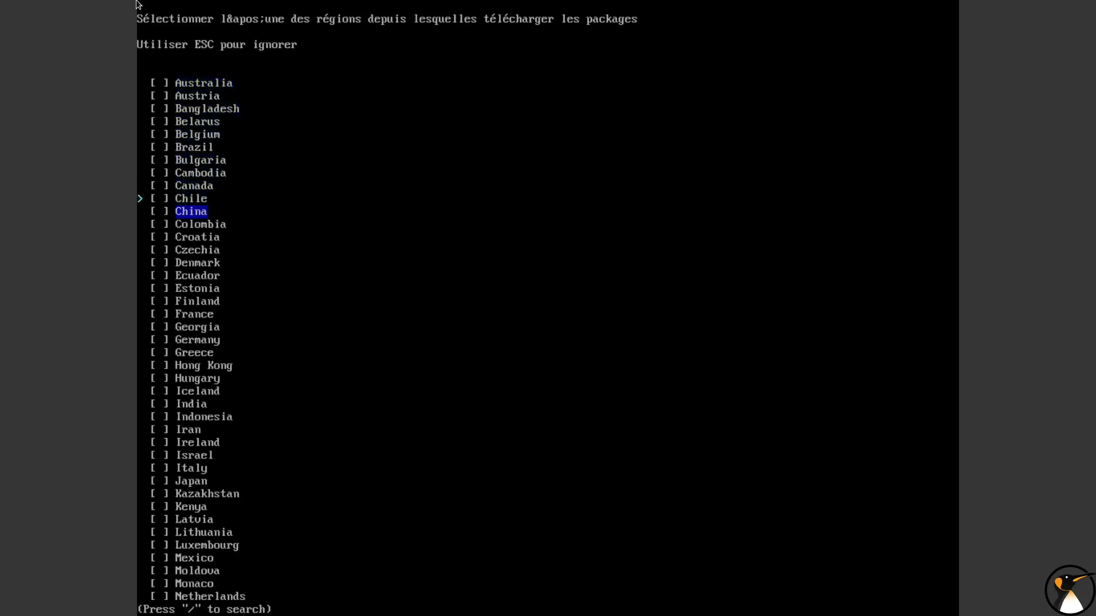
key("Down")
key("Down")
key("Down")
key("Down")
key("Down")
key("Down")
key("Down")
key("Up")
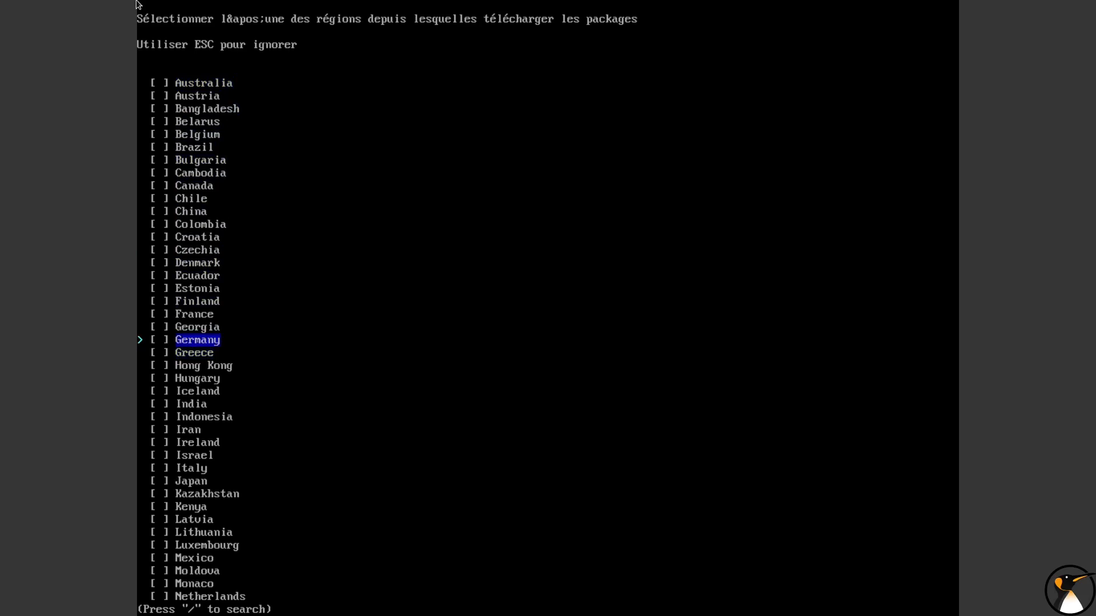
key("Return")
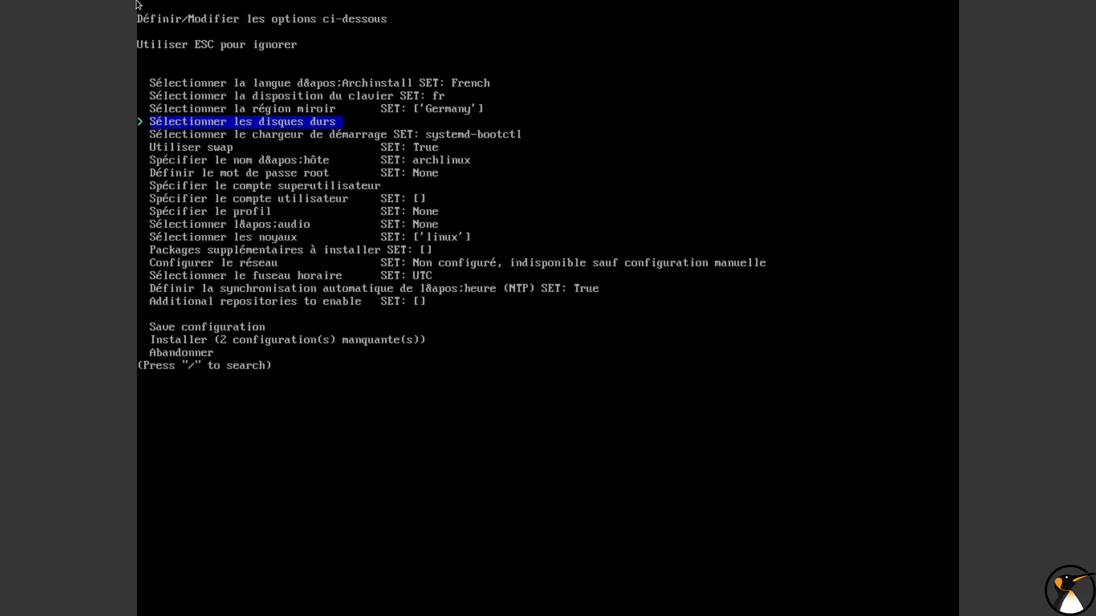
Select the 128 GB /dev/sda disk for the installation and choose to configure each drive's partitions individually
key("Return")
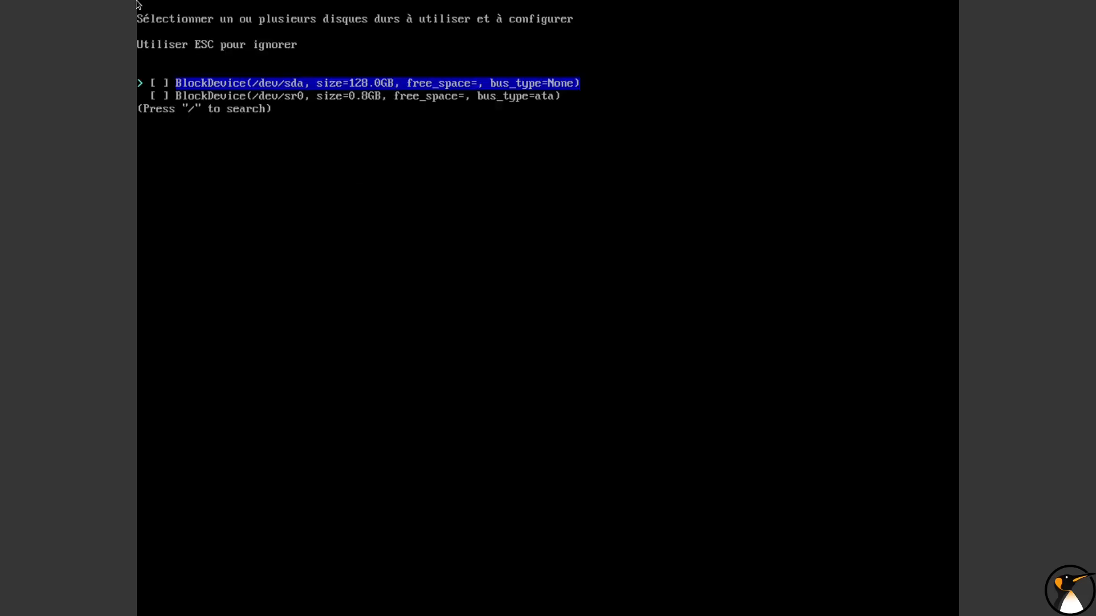
key("Return")
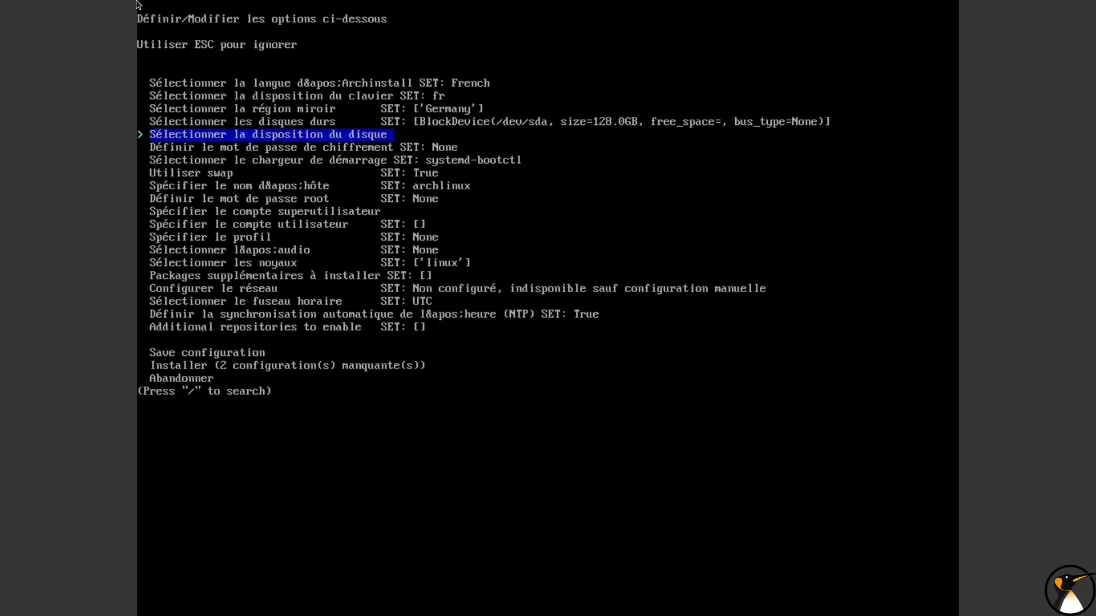
key("Return")
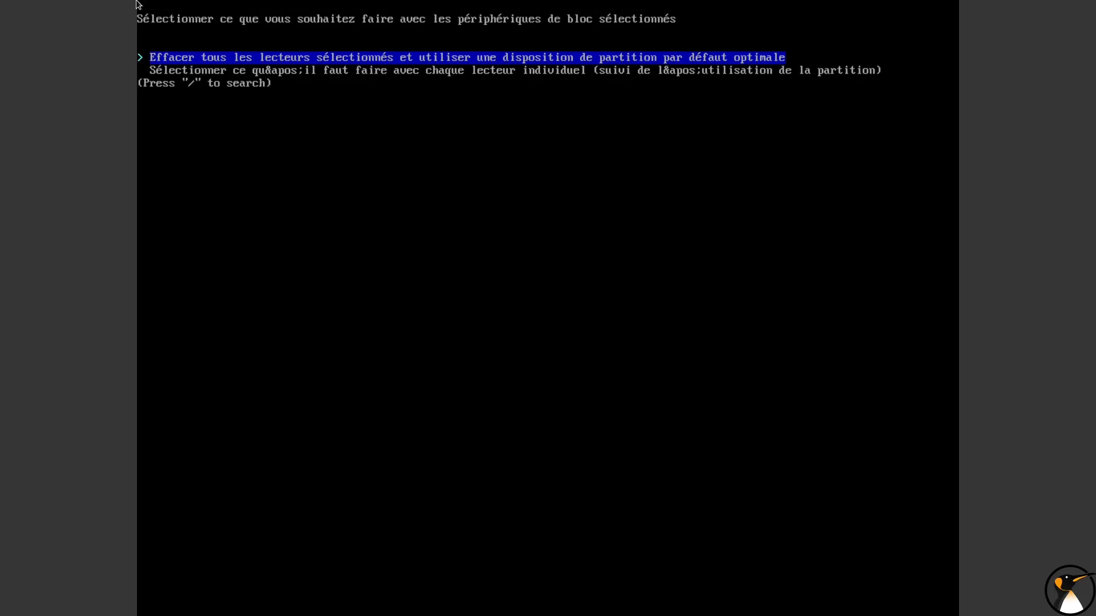
key("Down")
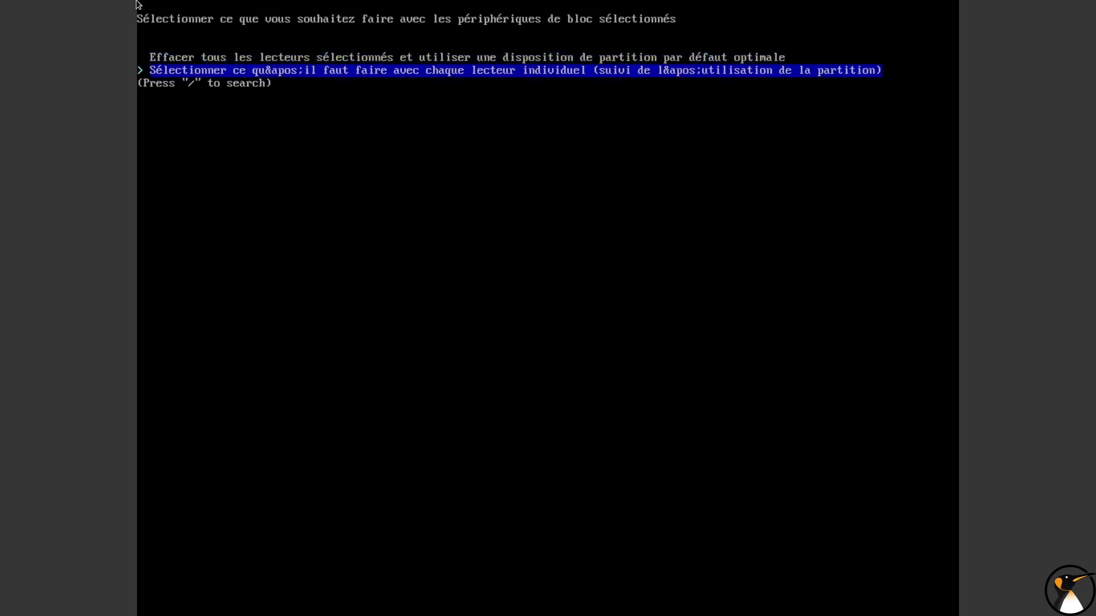
key("Return")
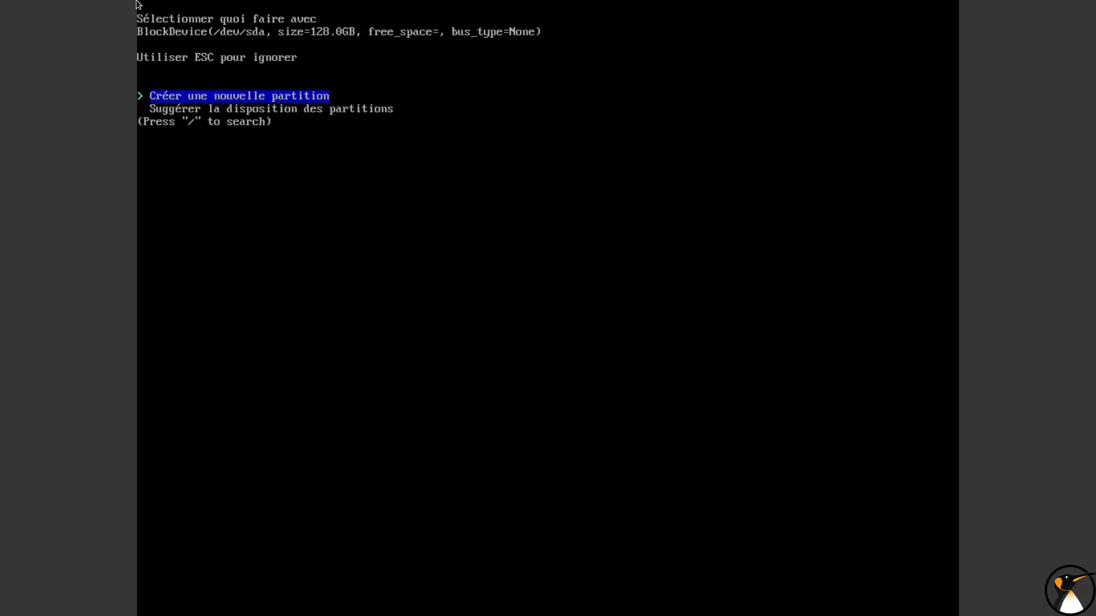
Generate the suggested partition layout for /dev/sda with ext4 as the main filesystem and a separate /home partition
key("Down")
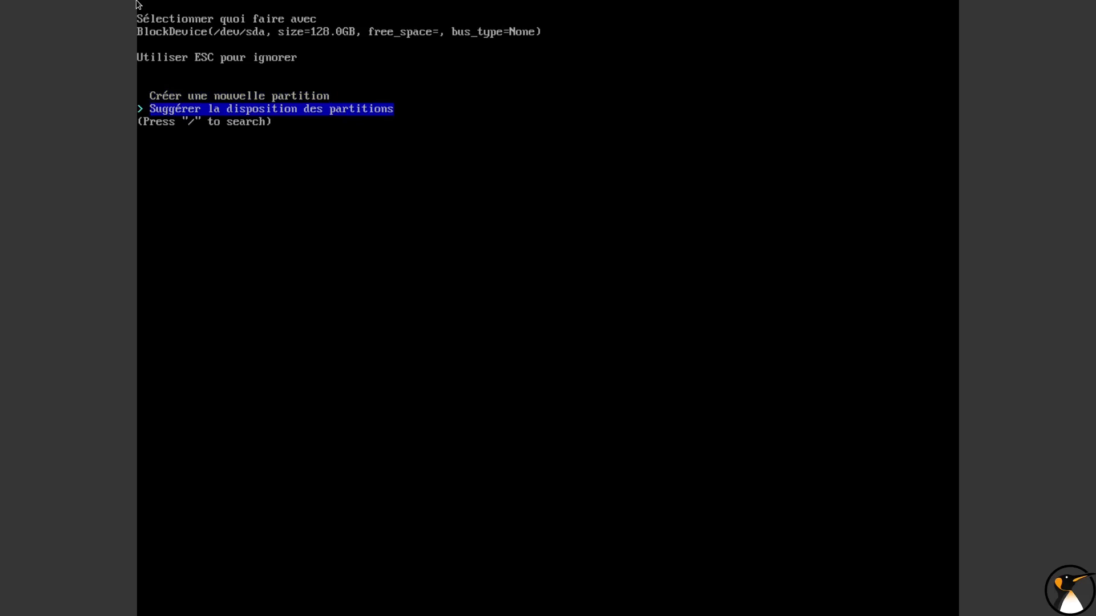
key("Return")
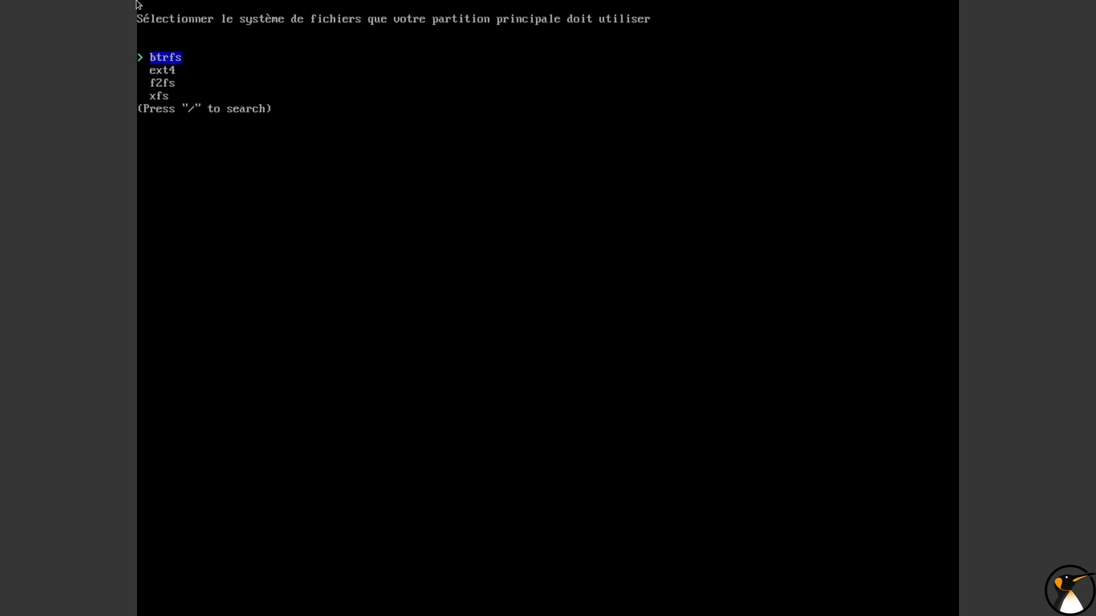
key("Down")
key("Down")
key("Down")
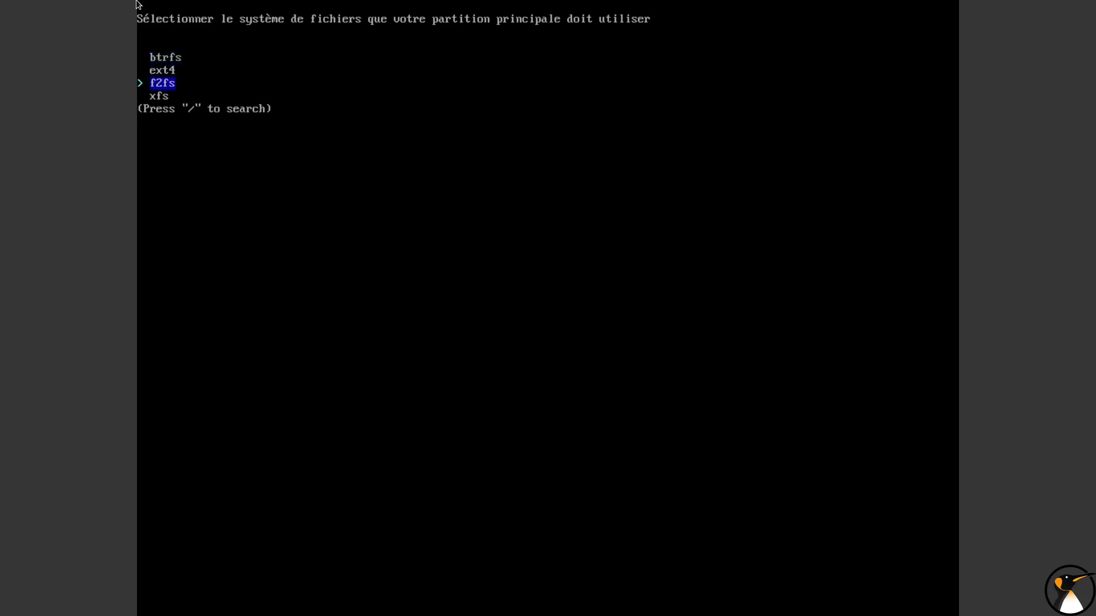
key("Up")
key("Up")
key("Down")
key("Up")
key("Return")
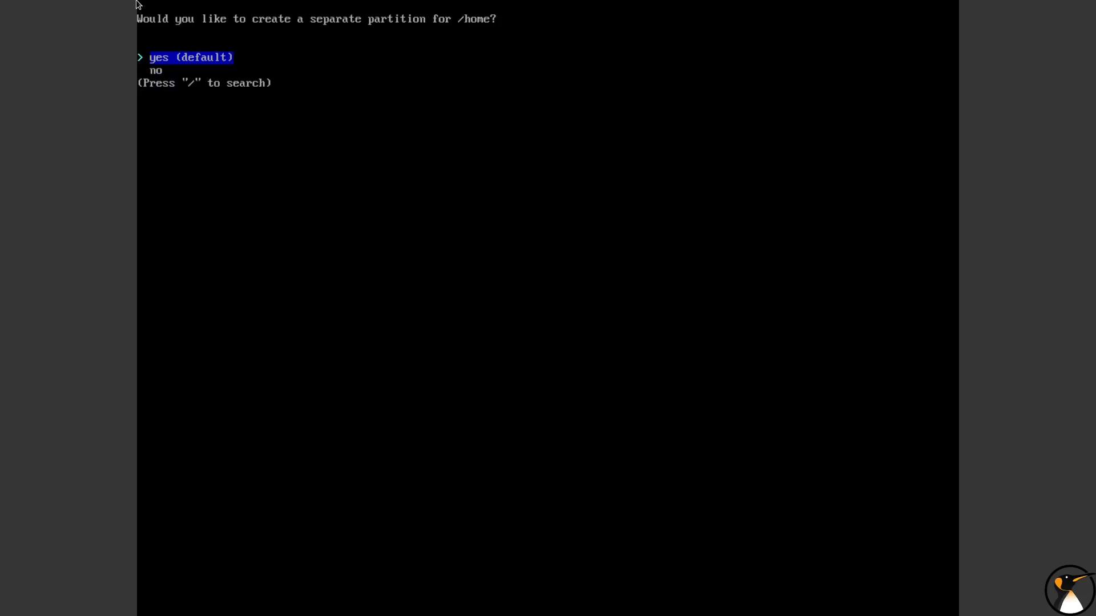
key("Return")
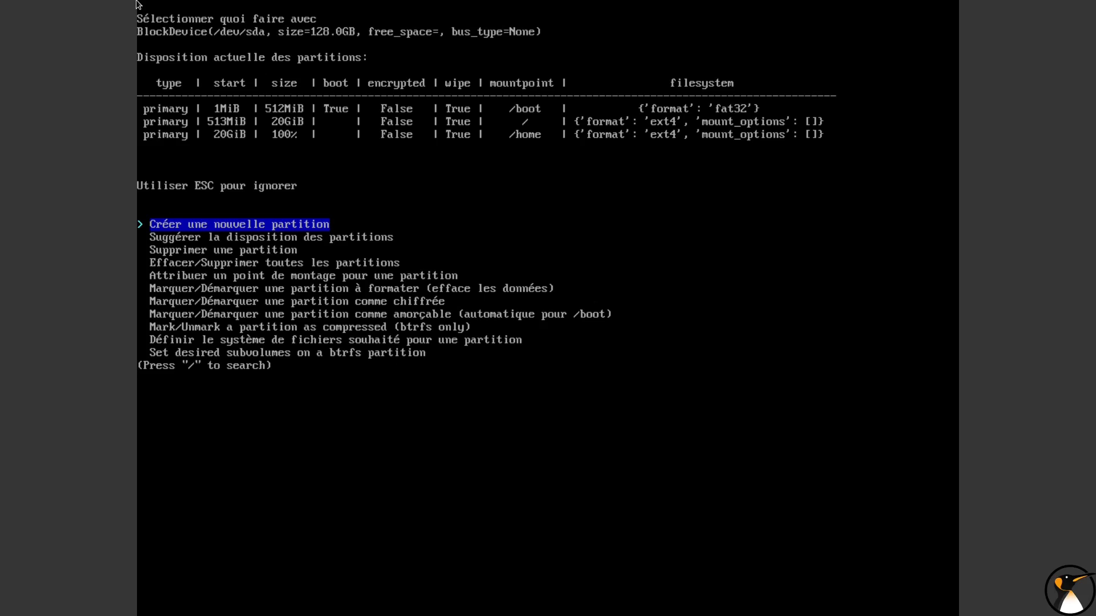
Examine the partition editing actions available for /dev/sda and return to the main menu with the suggested layout
key("Down")
key("Down")
key("Down")
key("Up")
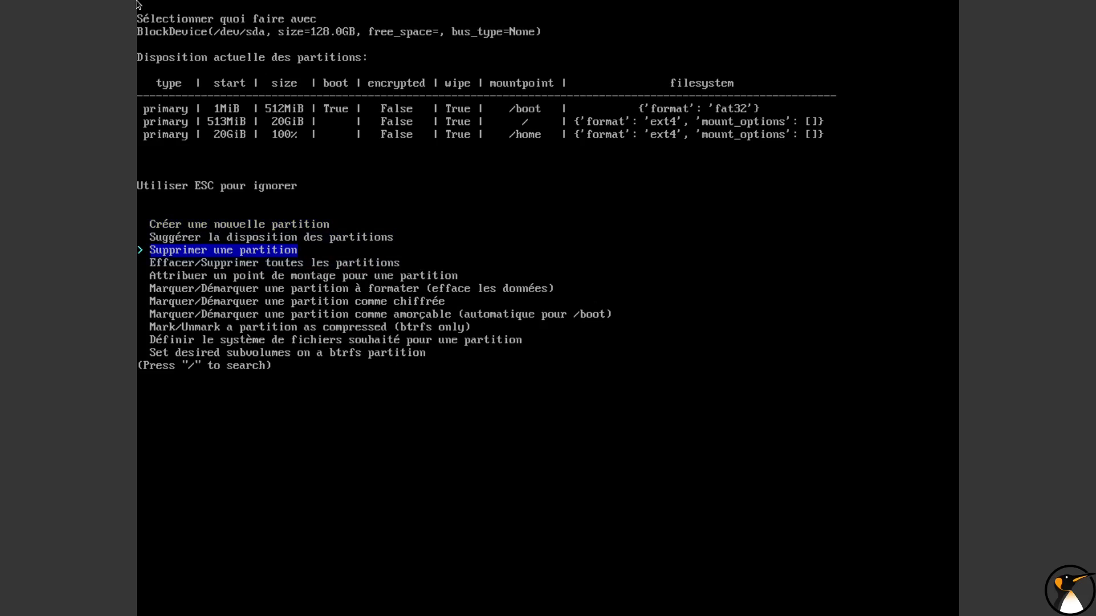
key("Up")
key("Up")
key("Down")
key("Down")
key("Down")
key("Down")
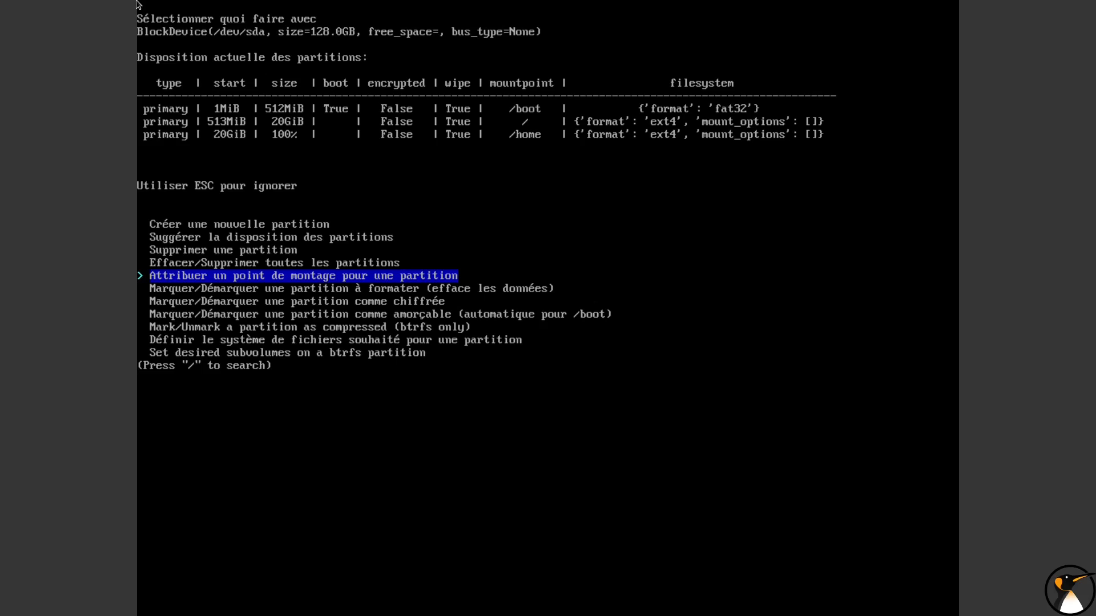
key("Escape")
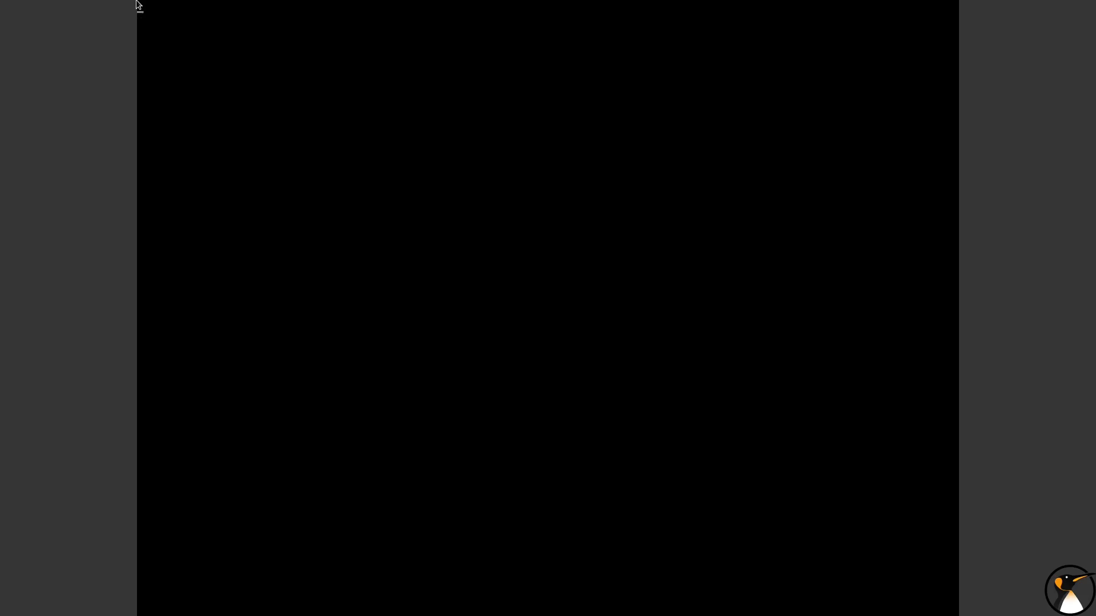
Choose GRUB instead of systemd-boot as the boot loader and accept swap on zram
key("Up")
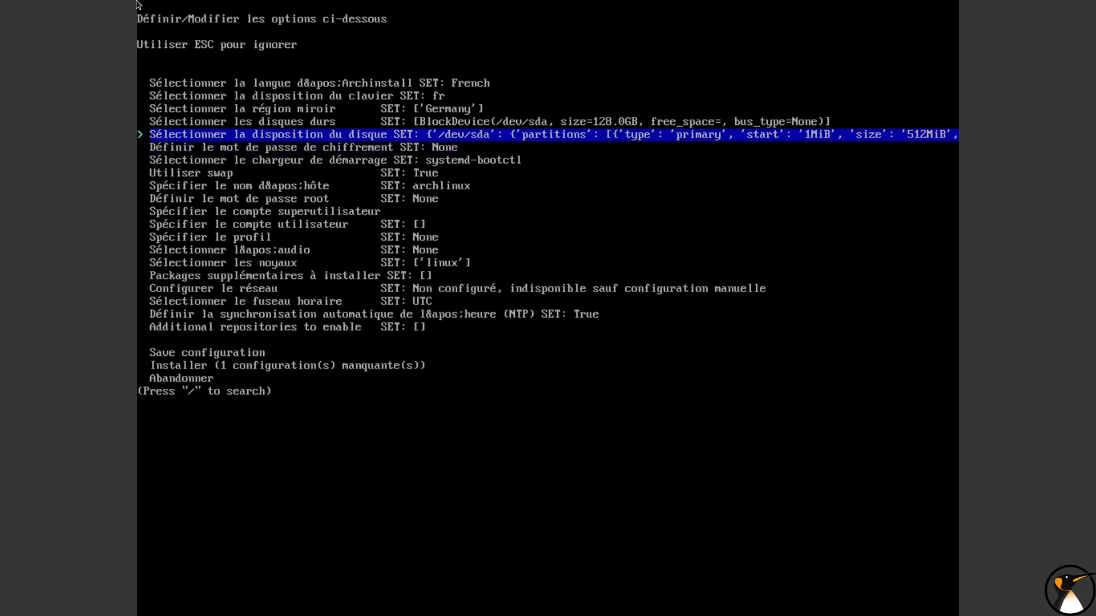
key("Down")
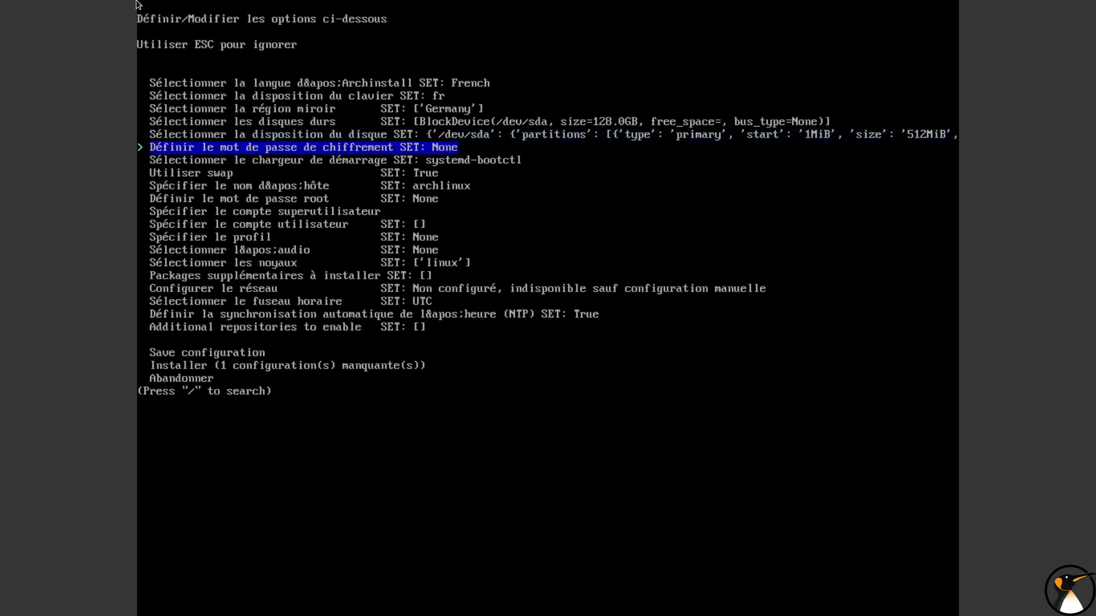
key("Down")
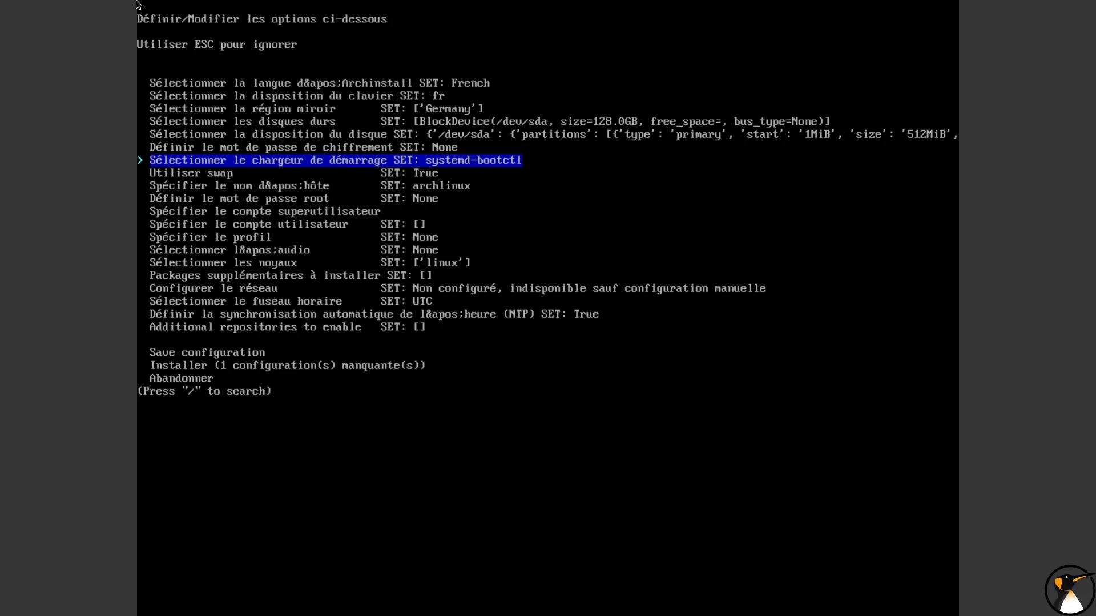
key("Return")
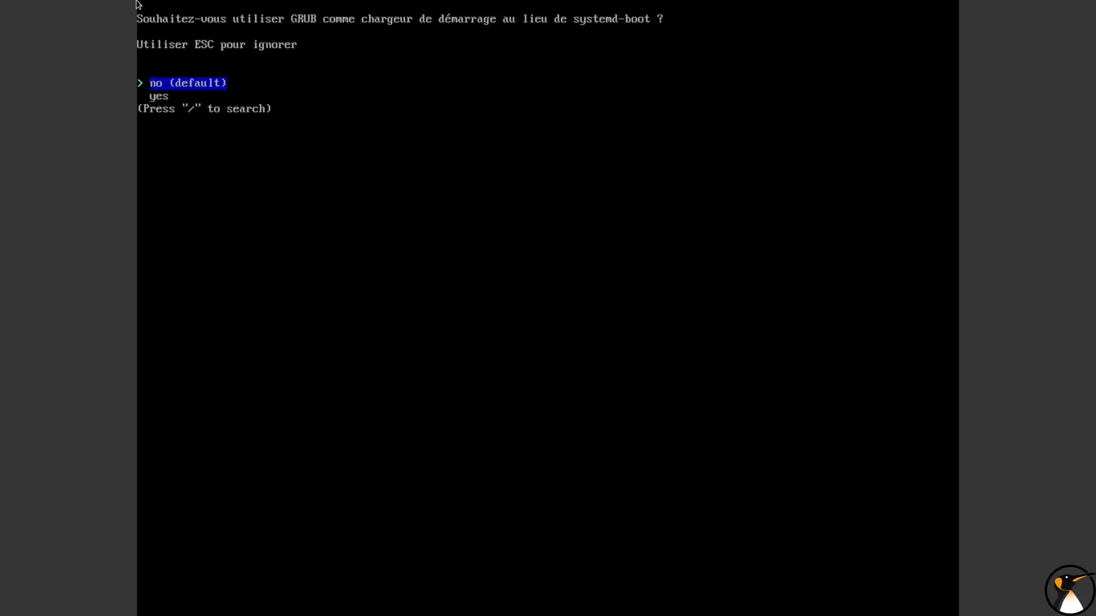
key("Down")
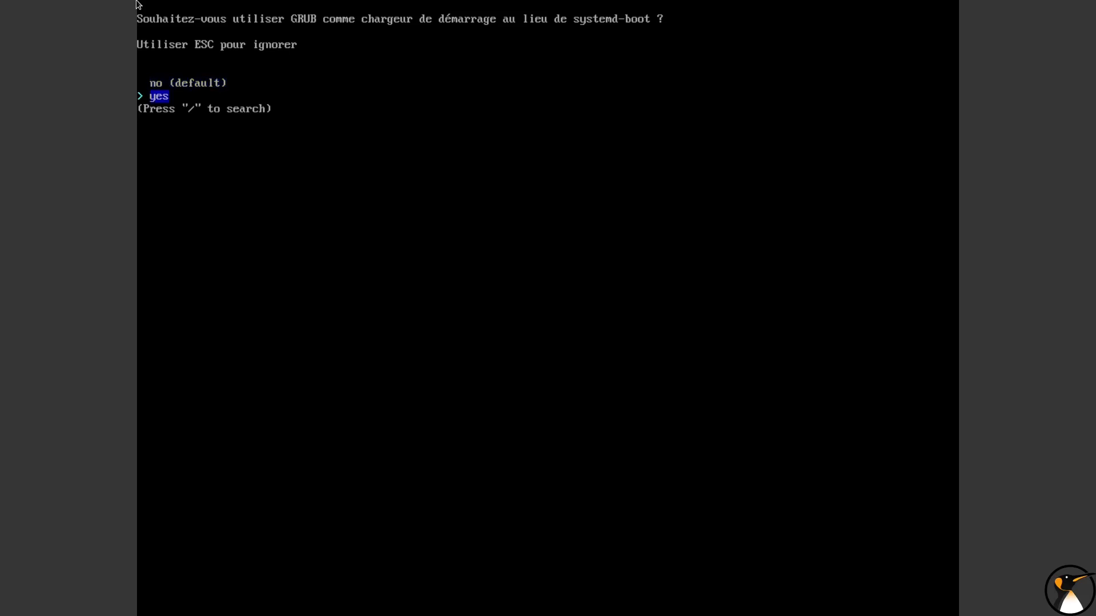
key("Return")
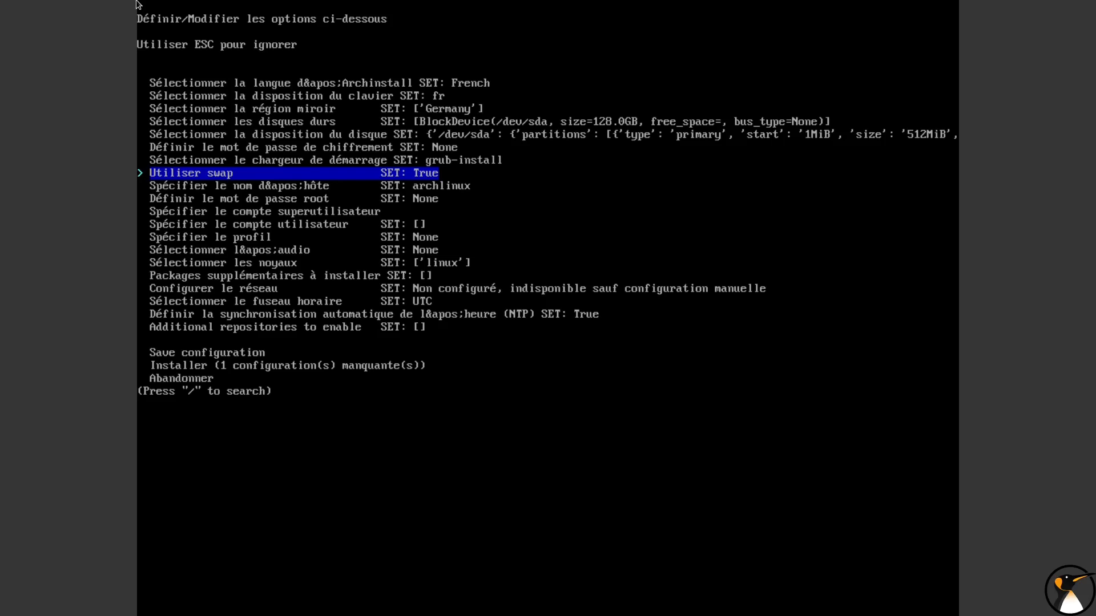
key("Return")
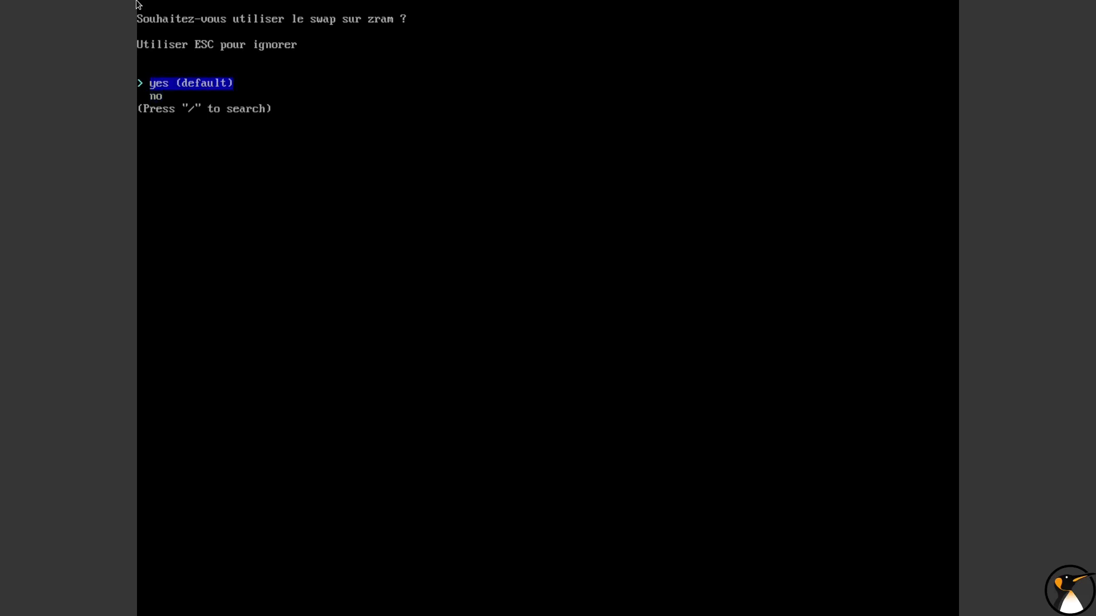
key("Return")
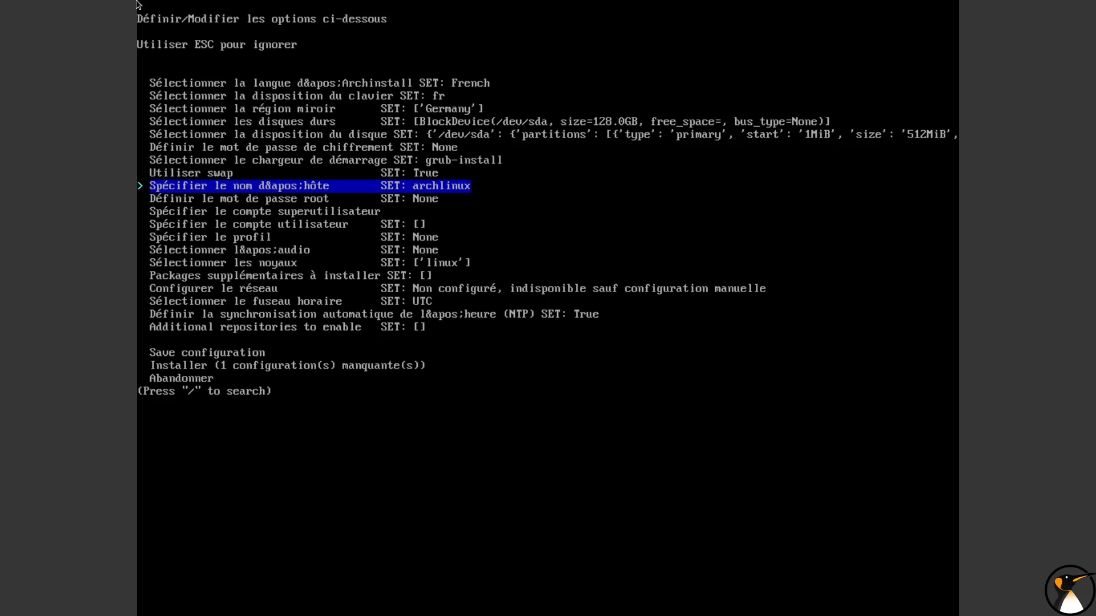
Set the system's hostname to archinstall
key("Return")
key("BackSpace")
key("BackSpace")
key("BackSpace")
key("BackSpace")
key("BackSpace")
type("install")
key("Return")
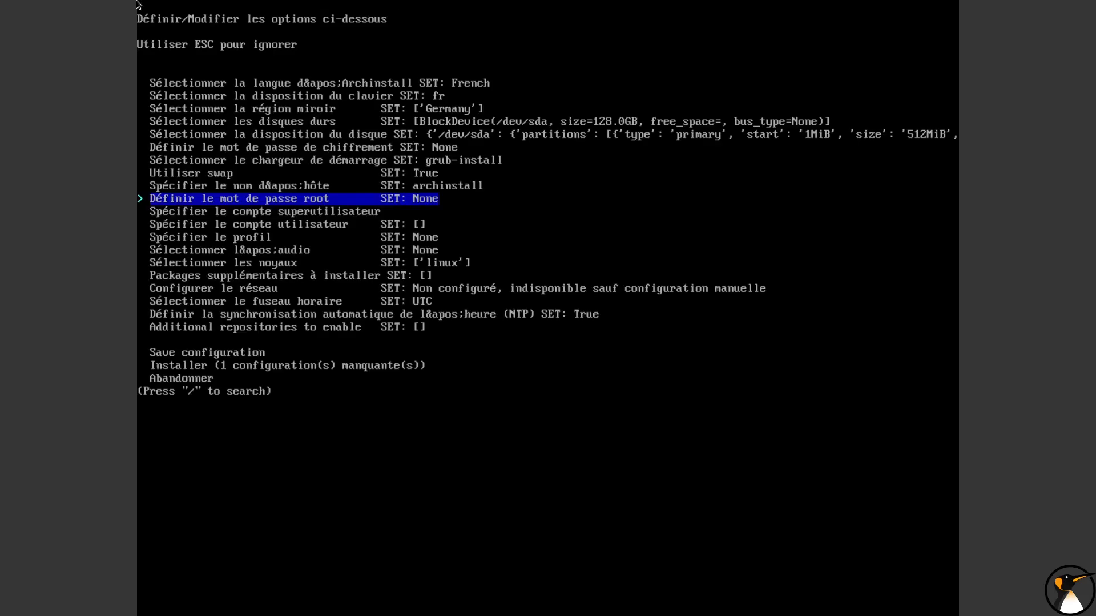
Enter the root password, accept using it despite its weakness, and repeat it for verification
key("Return")
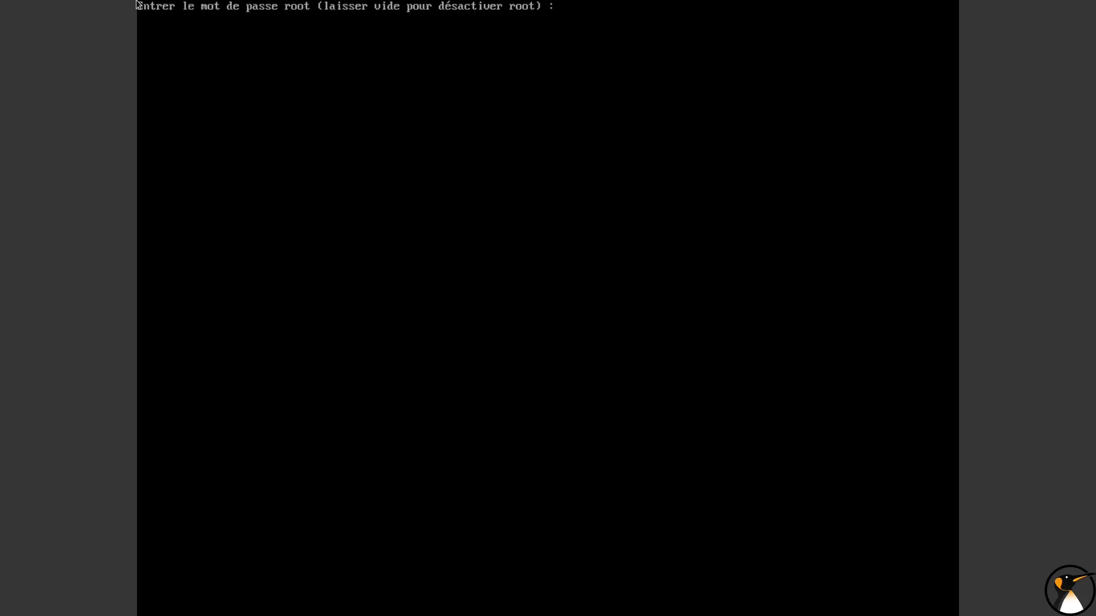
key("Return")
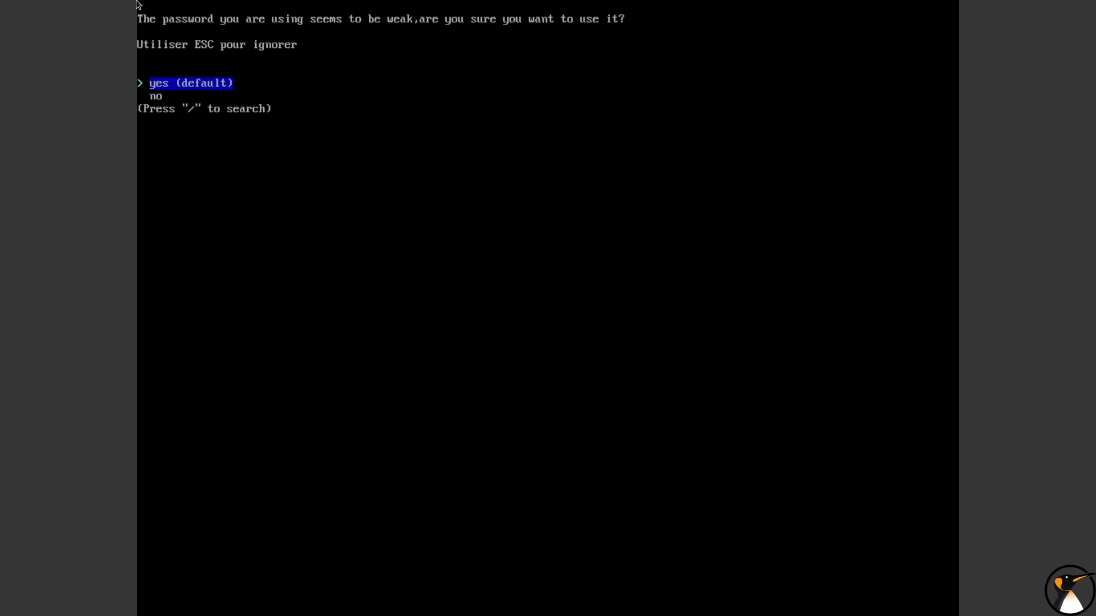
key("Return")
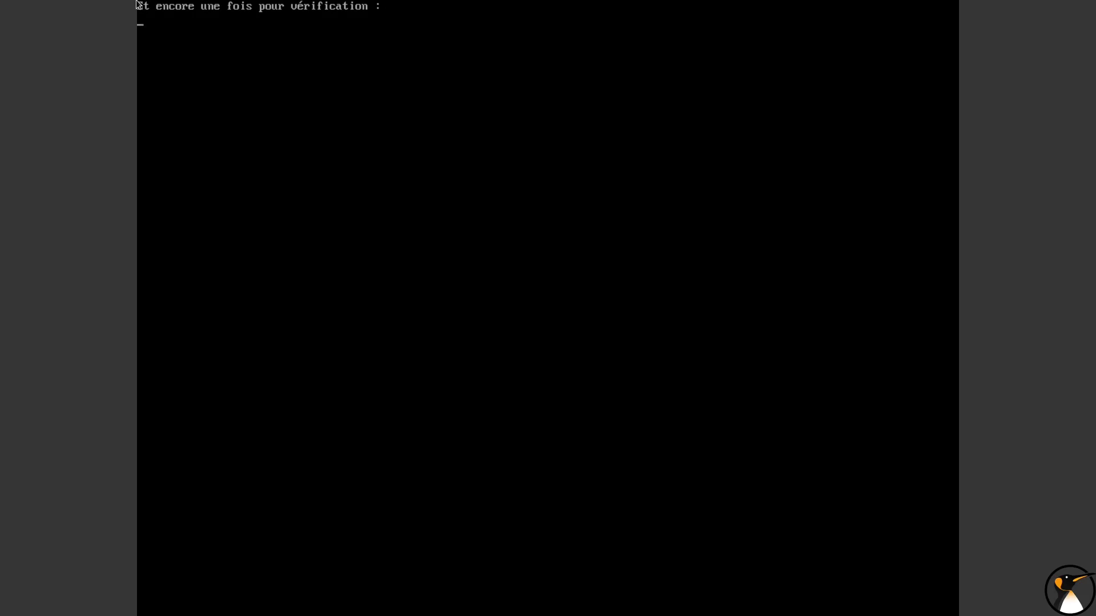
key("Return")
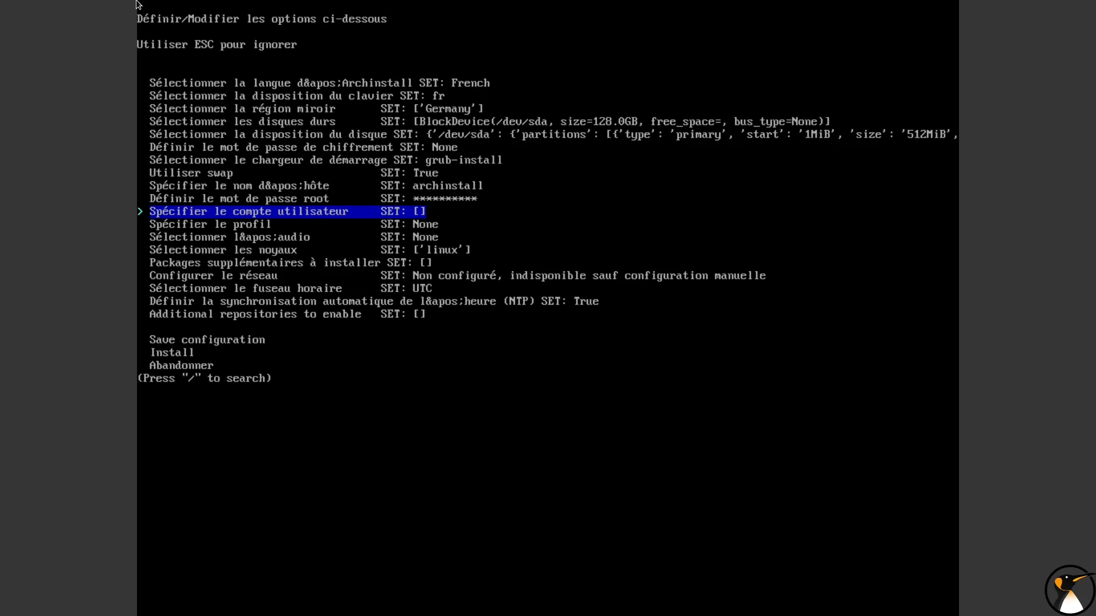
Create an ordinary user account by entering its user name and password, accepting the weak password, and repeating it
key("Return")
type("adrien")
key("Return")
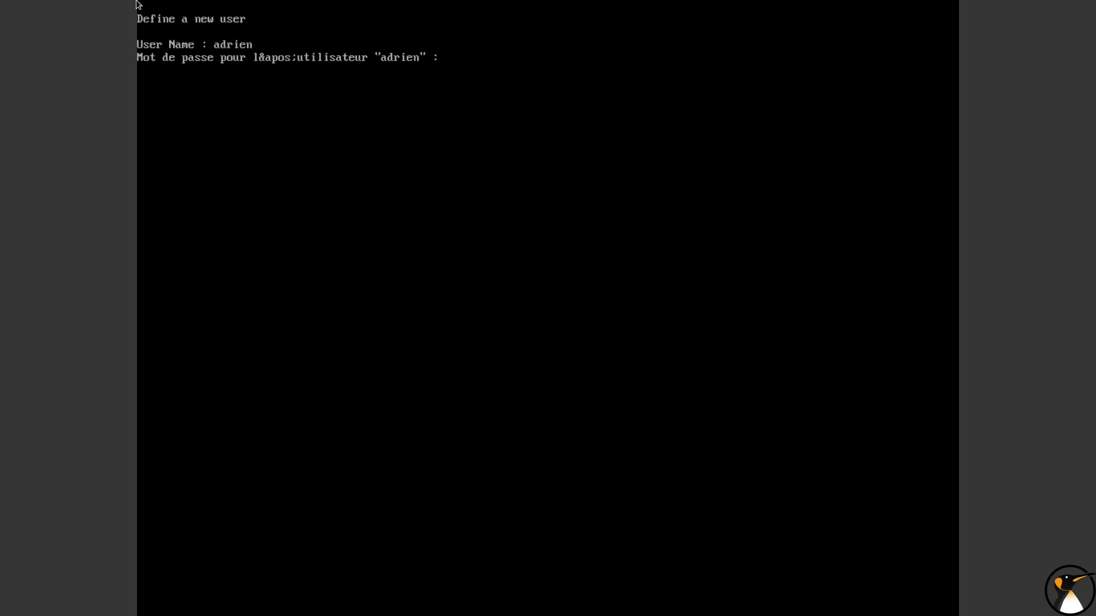
key("Return")
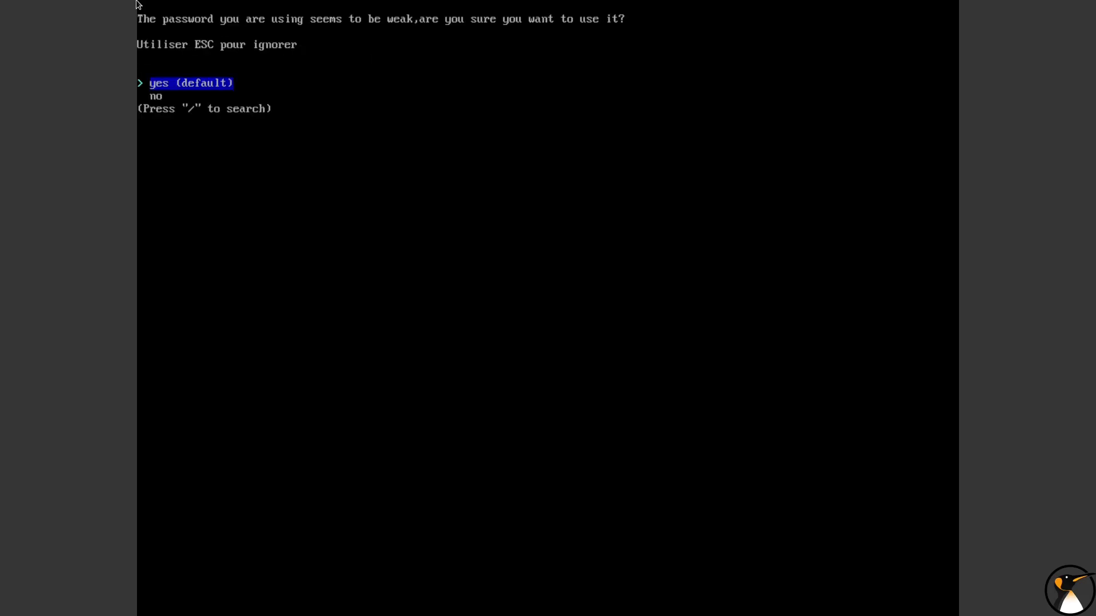
key("Return")
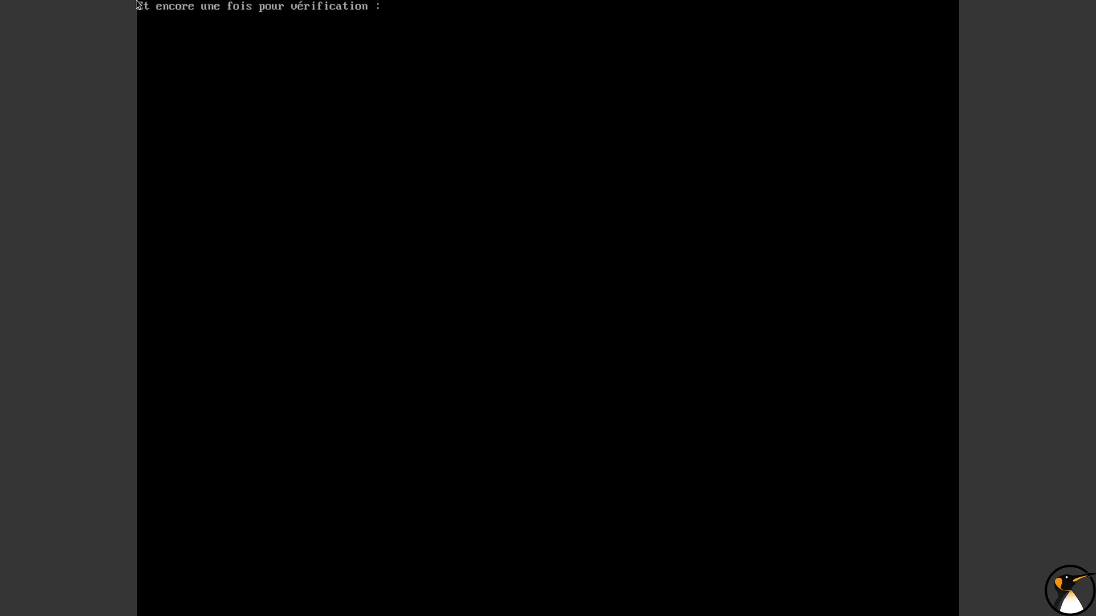
key("Return")
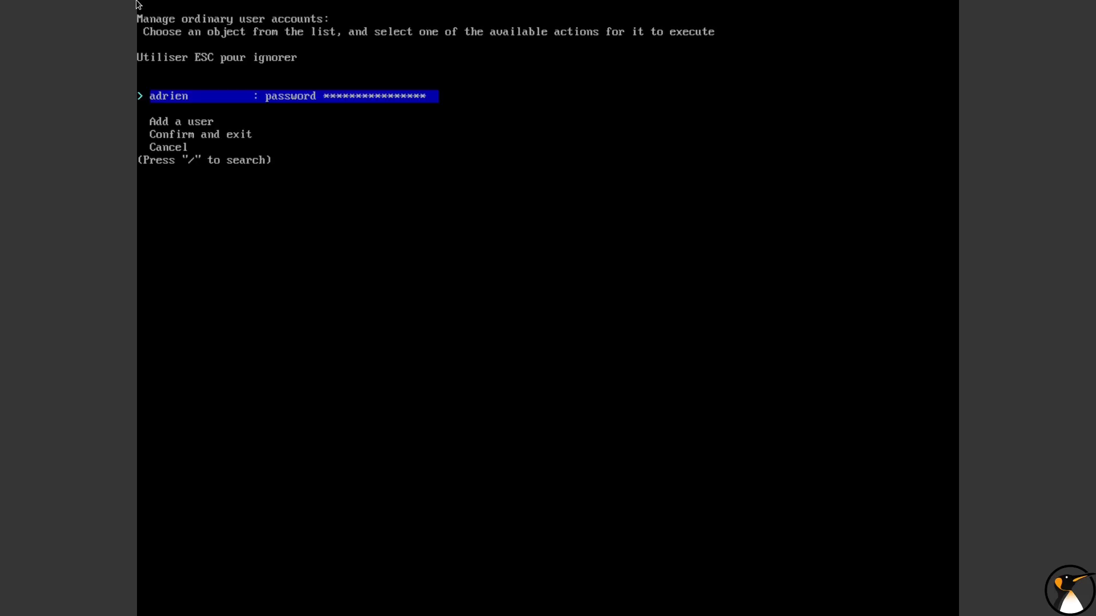
Add a second ordinary user with its user name and verified password, and confirm the list of user accounts
key("Down")
key("Down")
key("Up")
key("Return")
type("bob")
key("Return")
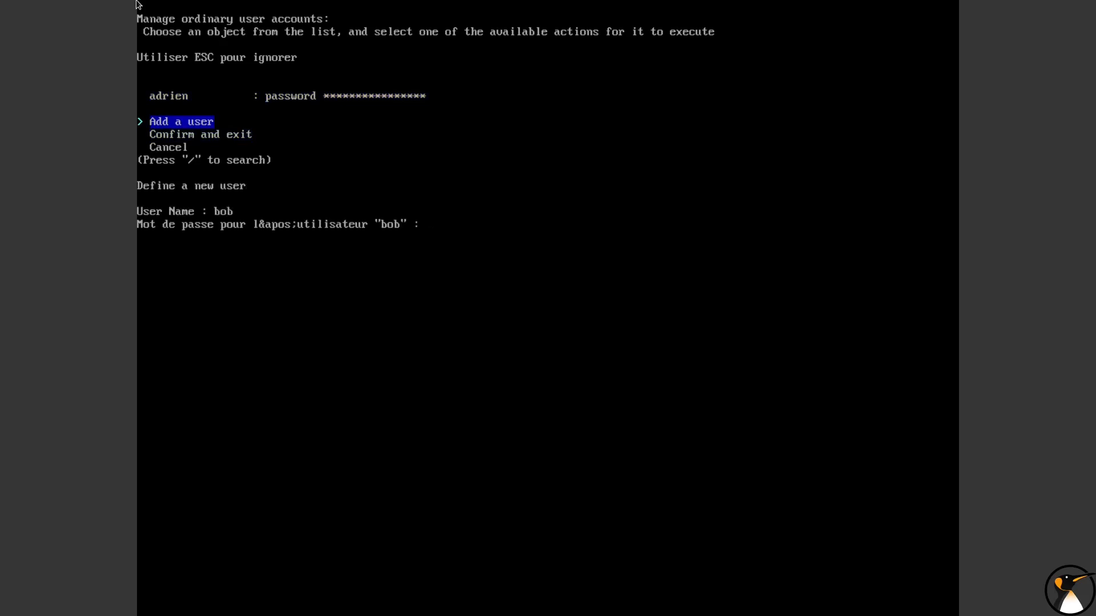
key("Return")
key("Return")
key("Return")
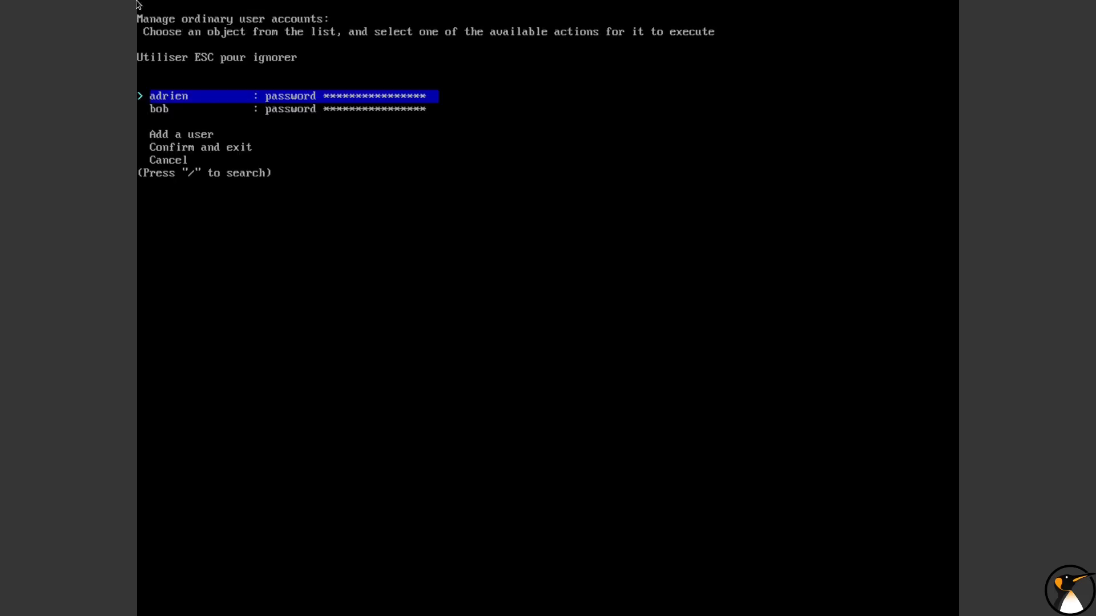
key("Down")
key("Down")
key("Down")
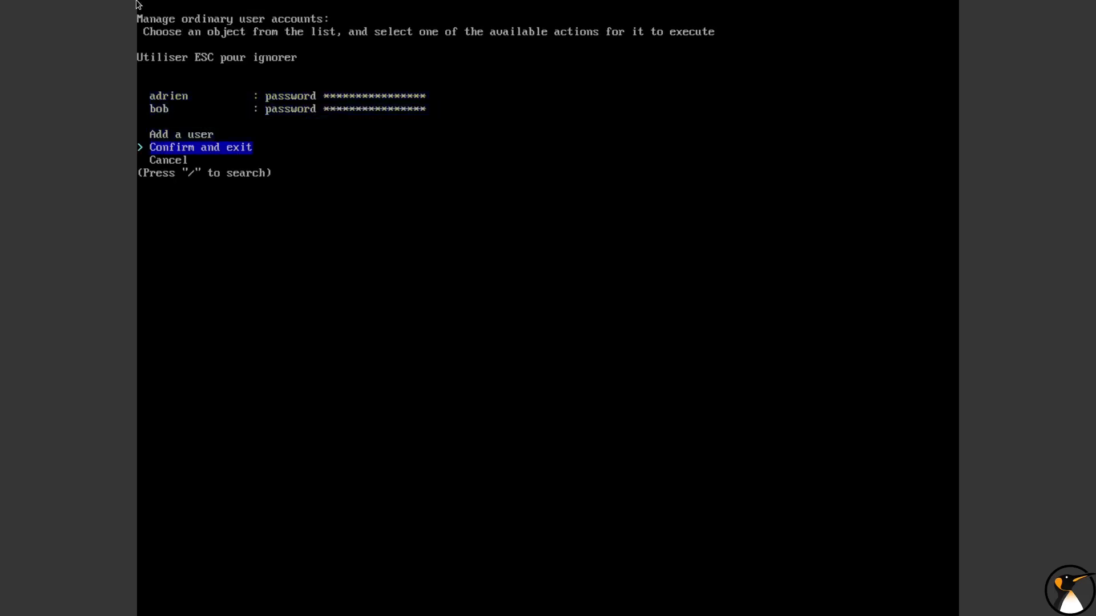
key("Return")
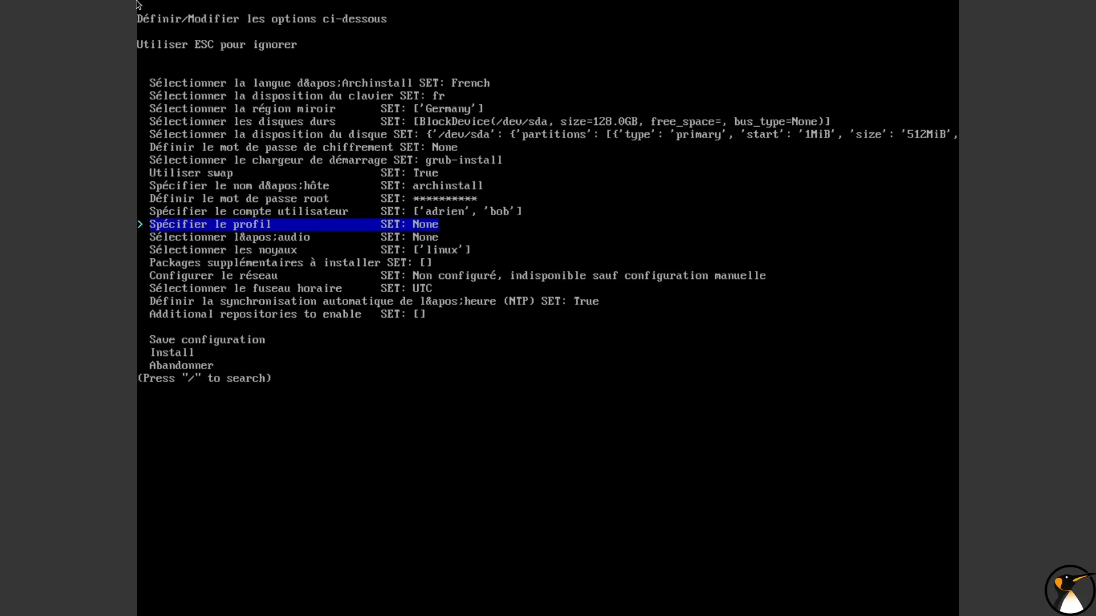
Choose the desktop profile for the installation after going through the available preprogrammed profiles
key("Return")
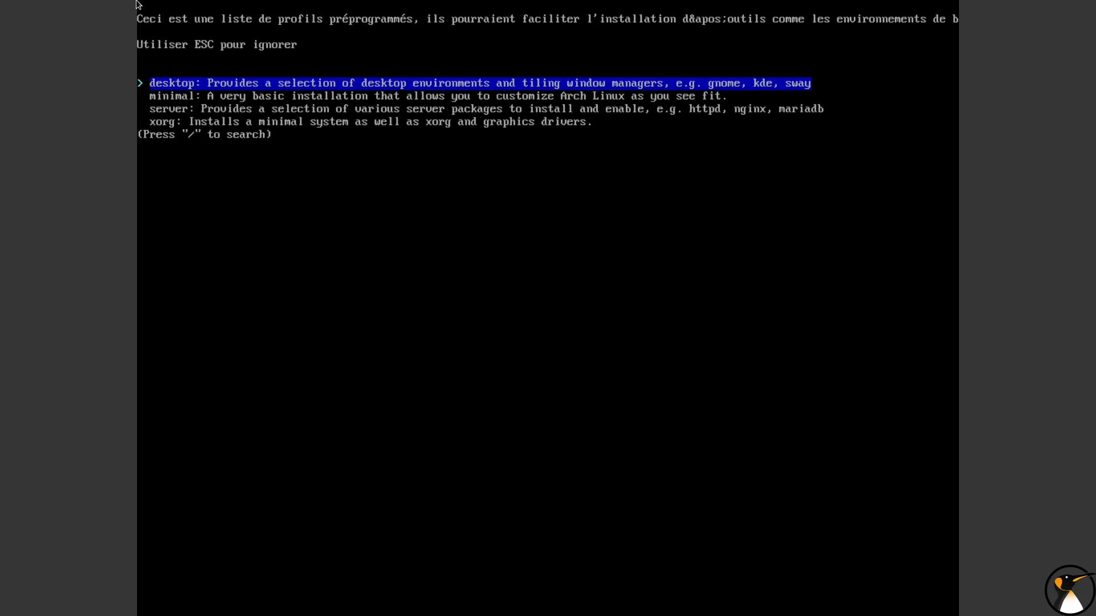
key("Down")
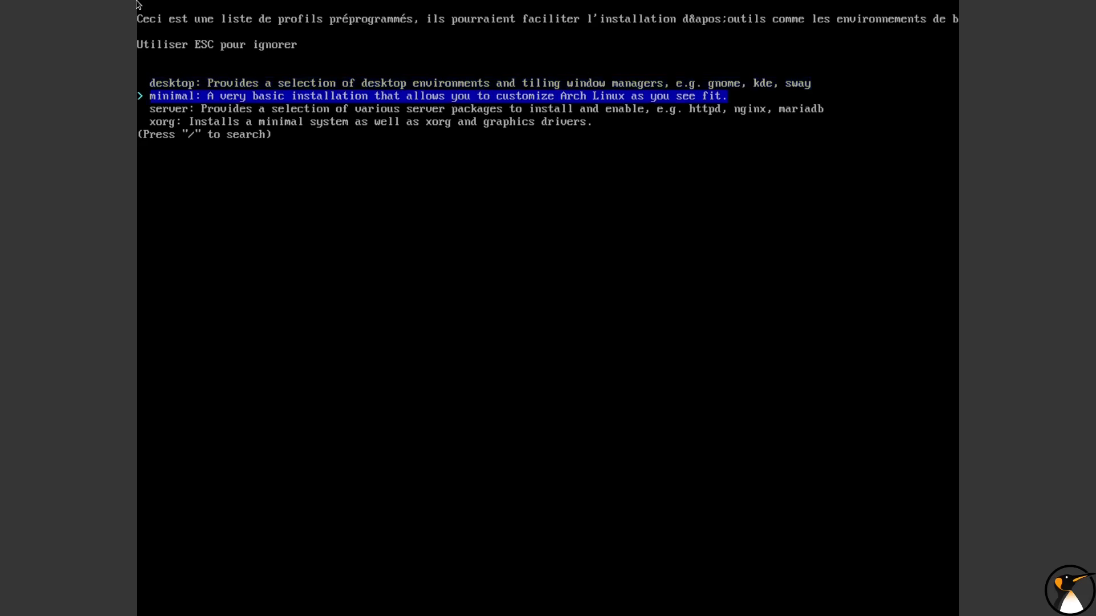
key("Down")
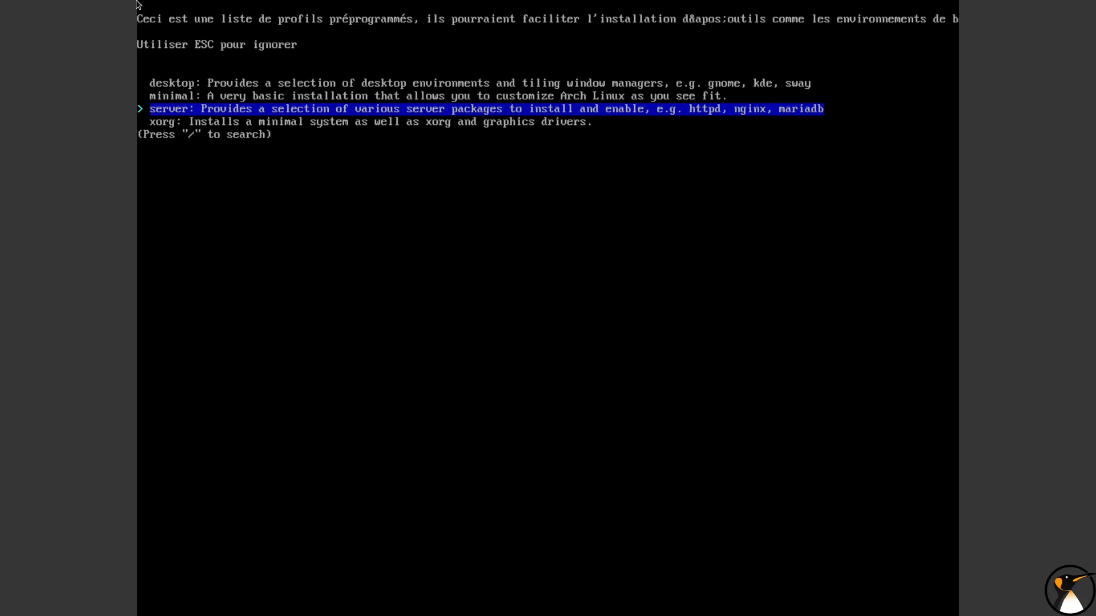
key("Down")
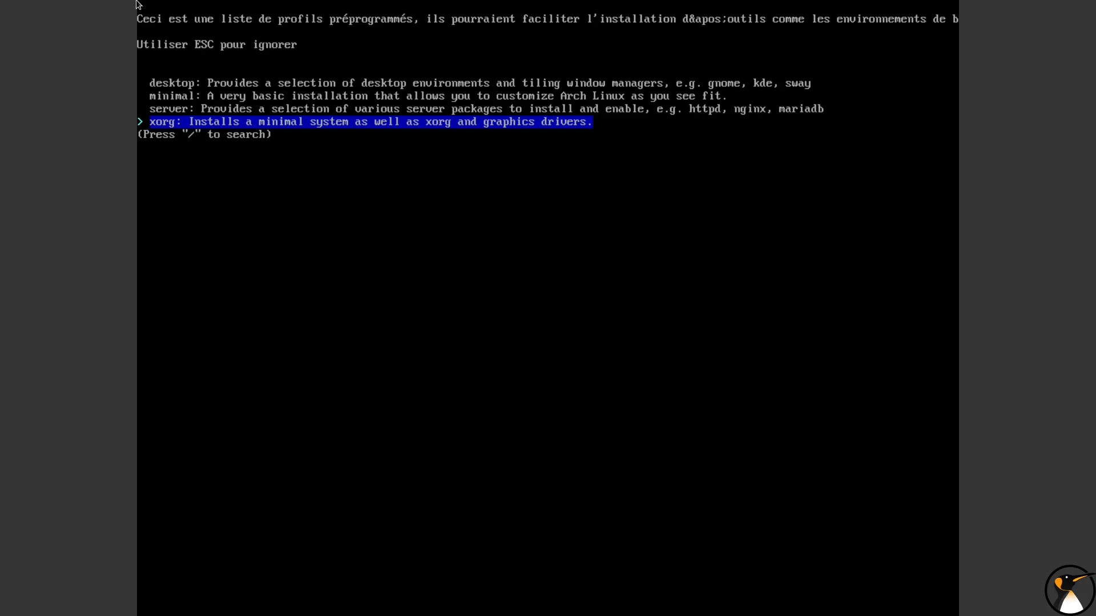
key("Up")
key("Up")
key("Up")
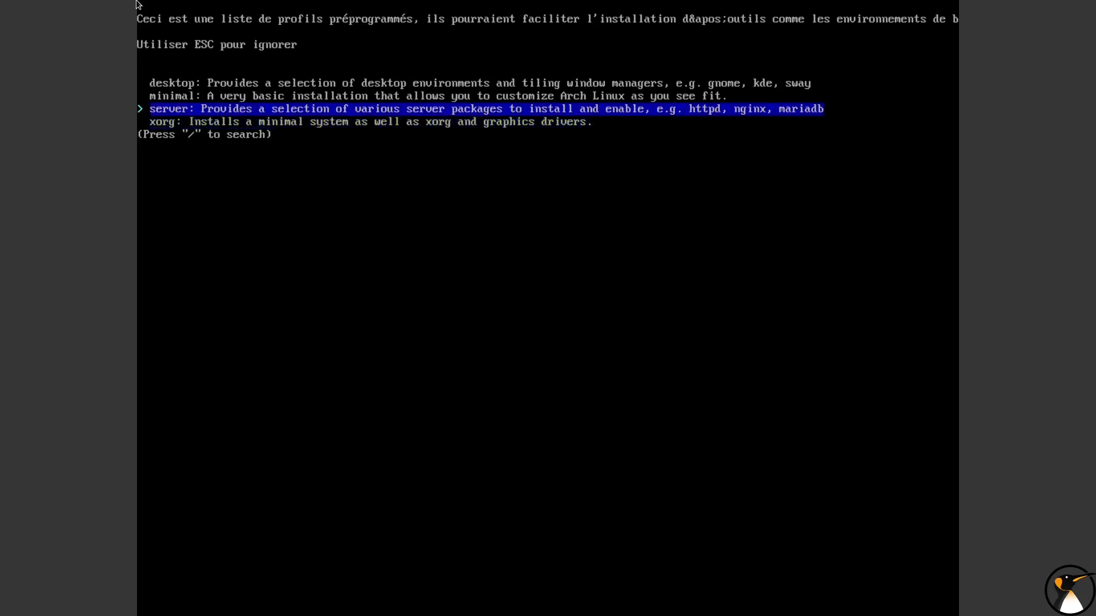
key("Return")
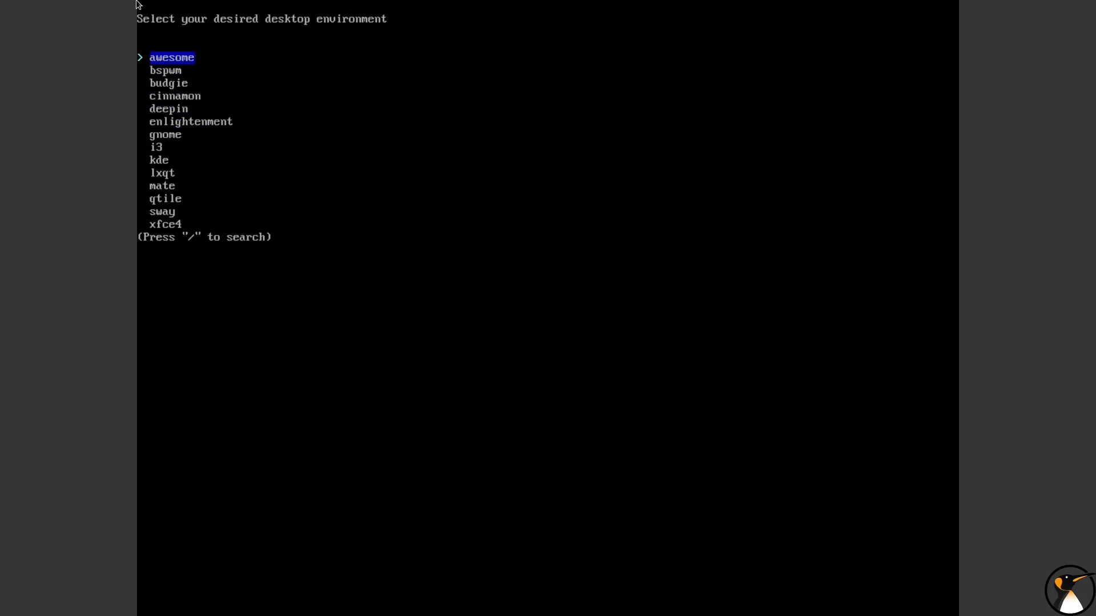
Review the available desktop environments and select gnome for the desktop profile
key("Down")
key("Down")
key("Down")
key("Down")
key("Down")
key("Down")
key("Down")
key("Down")
key("Down")
key("Down")
key("Down")
key("Down")
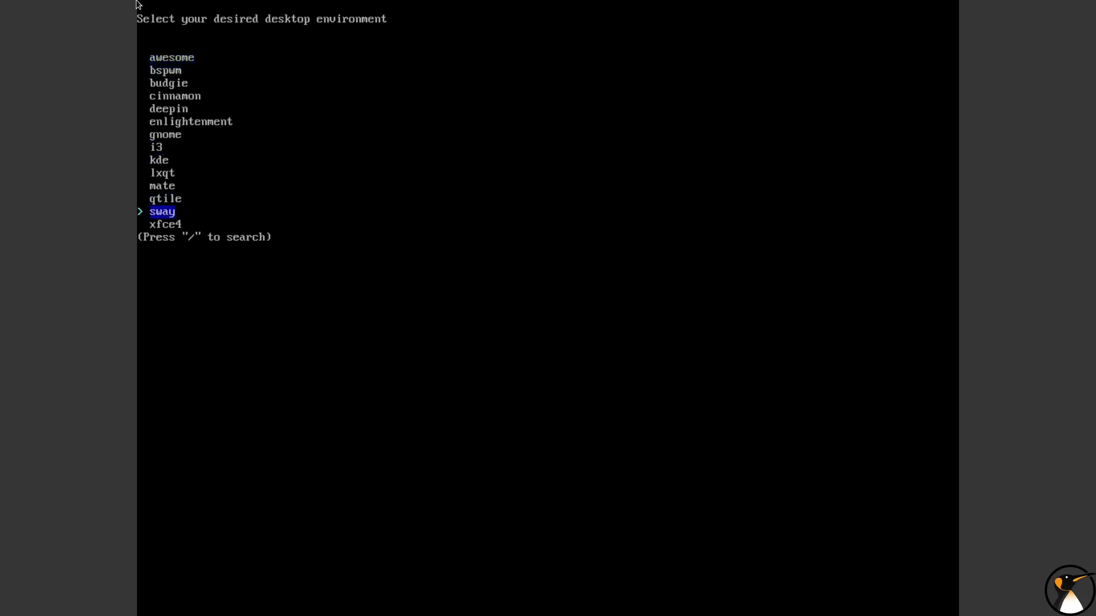
key("Up")
key("Up")
key("Up")
key("Up")
key("Up")
key("Up")
key("Up")
key("Up")
key("Up")
key("Up")
key("Up")
key("Up")
key("Up")
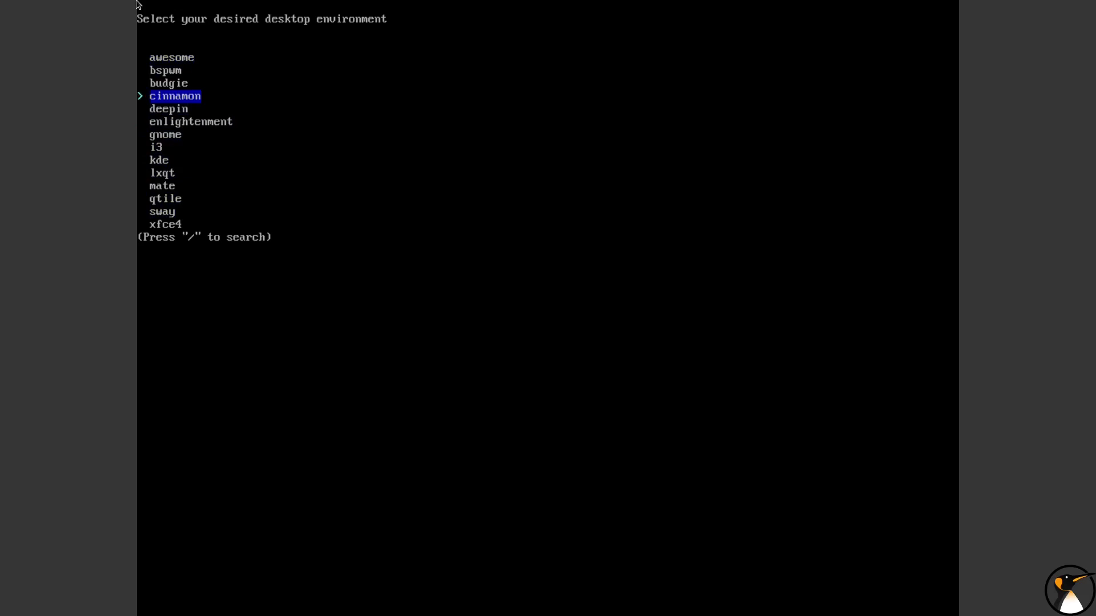
key("Down")
key("Down")
key("Down")
key("Down")
key("Down")
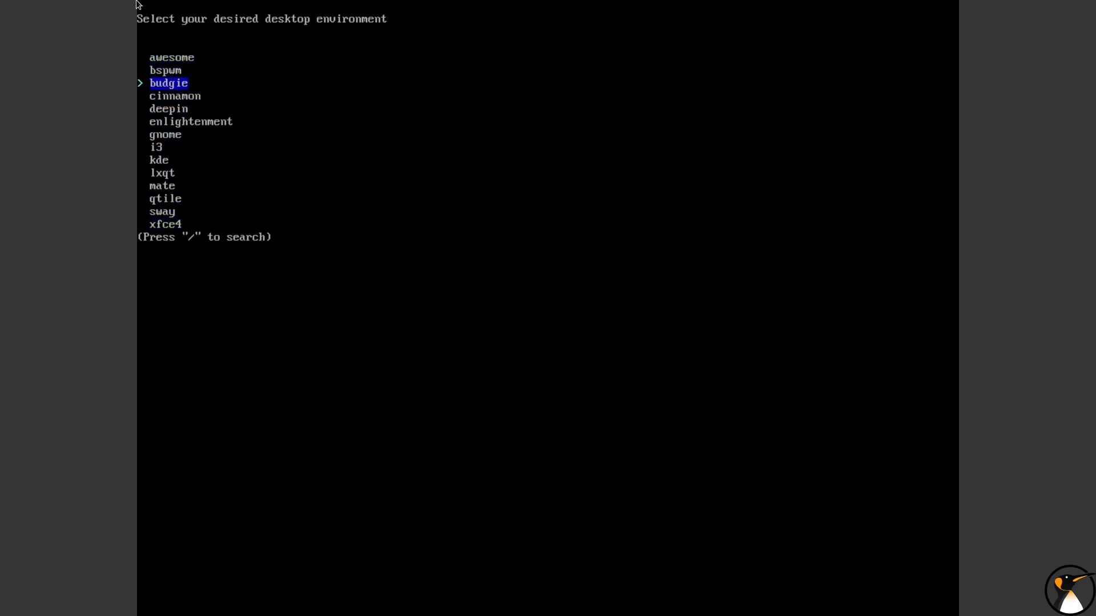
key("Down")
key("Down")
key("Down")
key("Down")
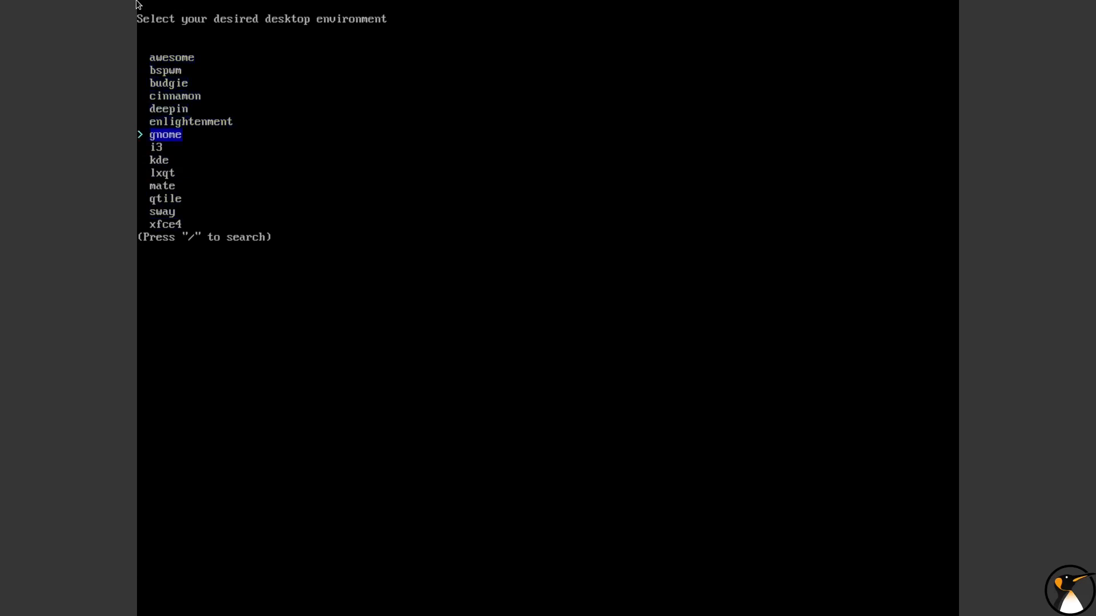
key("Down")
key("Down")
key("Down")
key("Down")
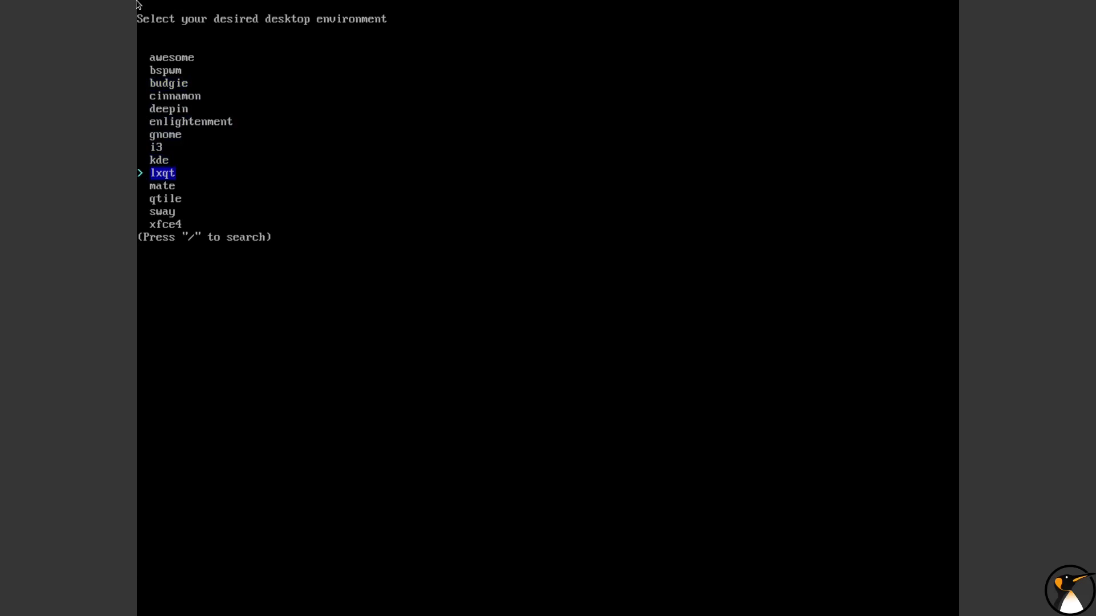
key("Down")
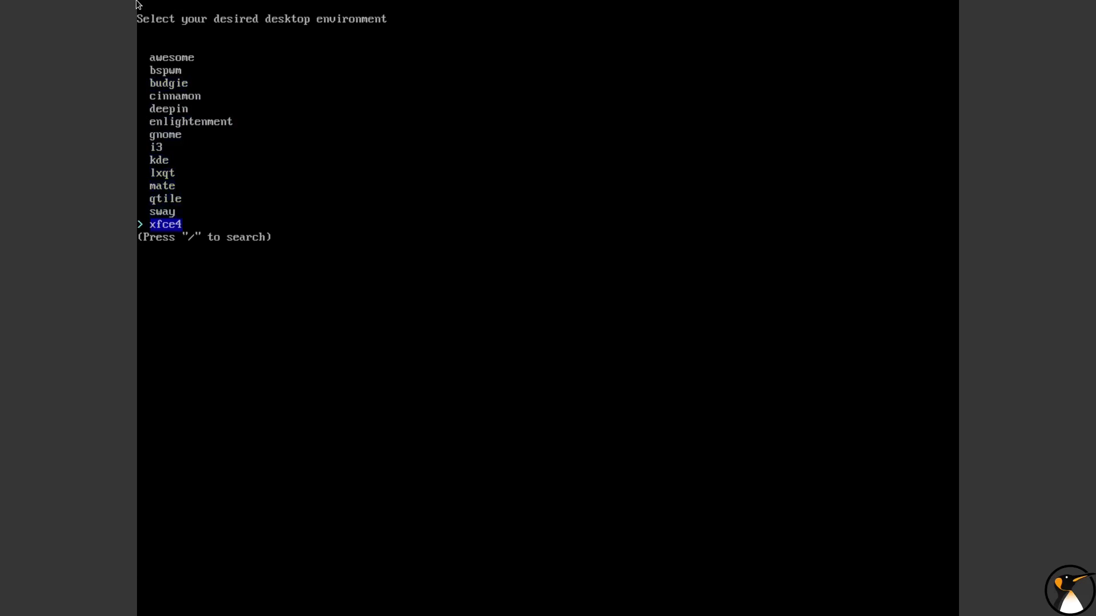
key("Up")
key("Up")
key("Up")
key("Up")
key("Up")
key("Up")
key("Up")
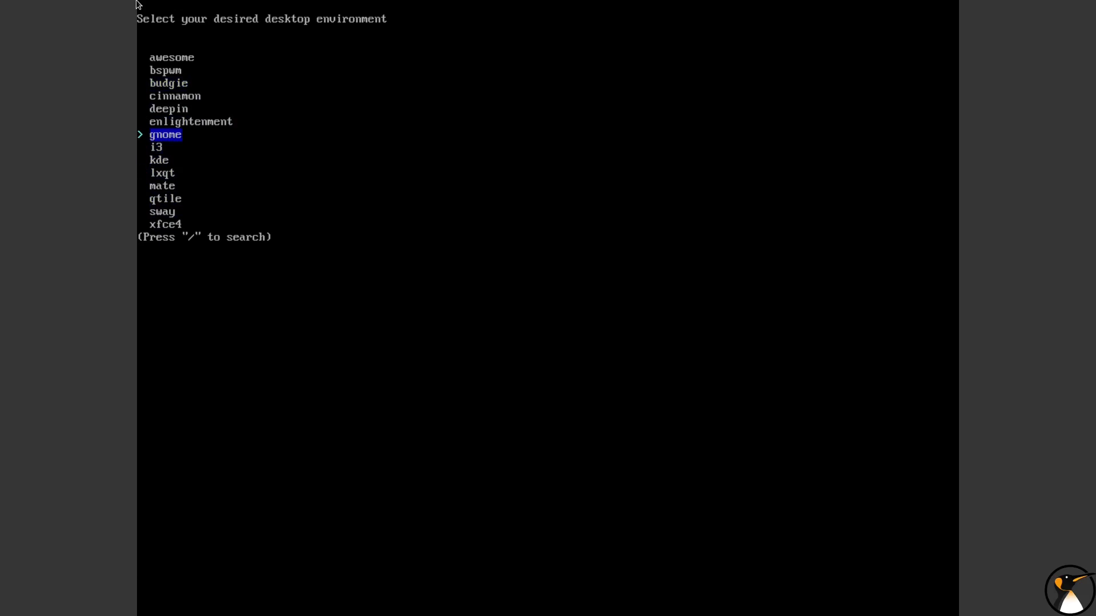
key("Return")
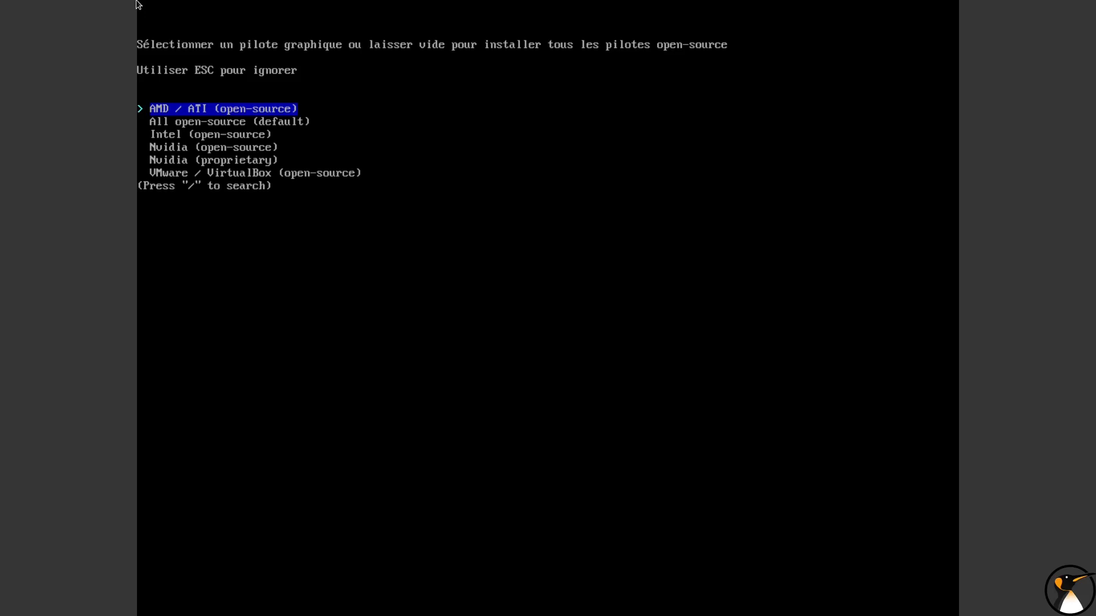
Select the "All open-source (default)" graphics driver option
key("Down")
key("Down")
key("Down")
key("Down")
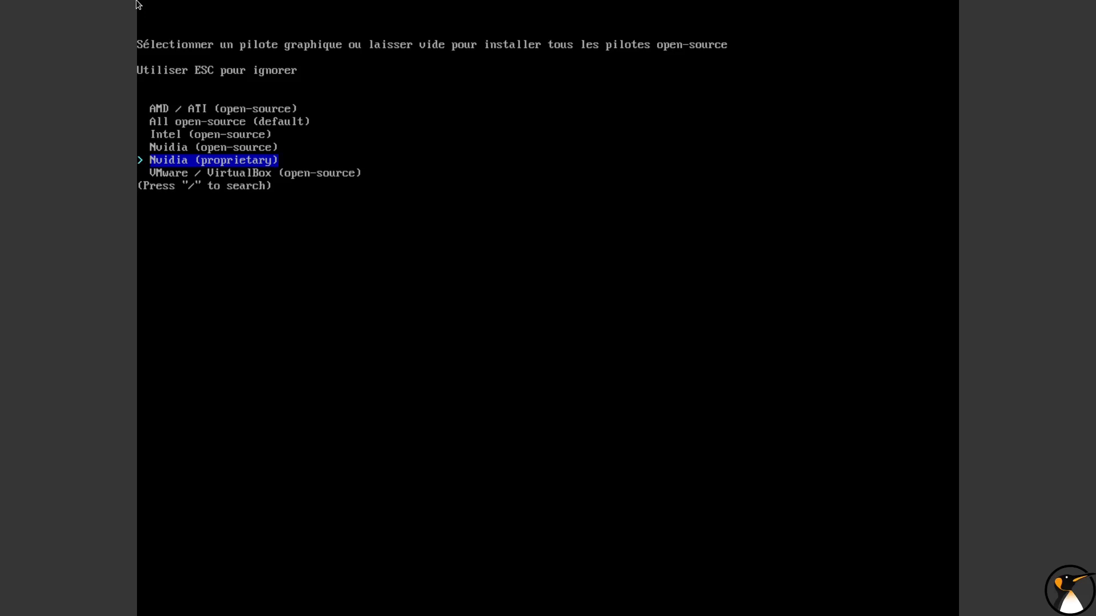
key("Up")
key("Up")
key("Up")
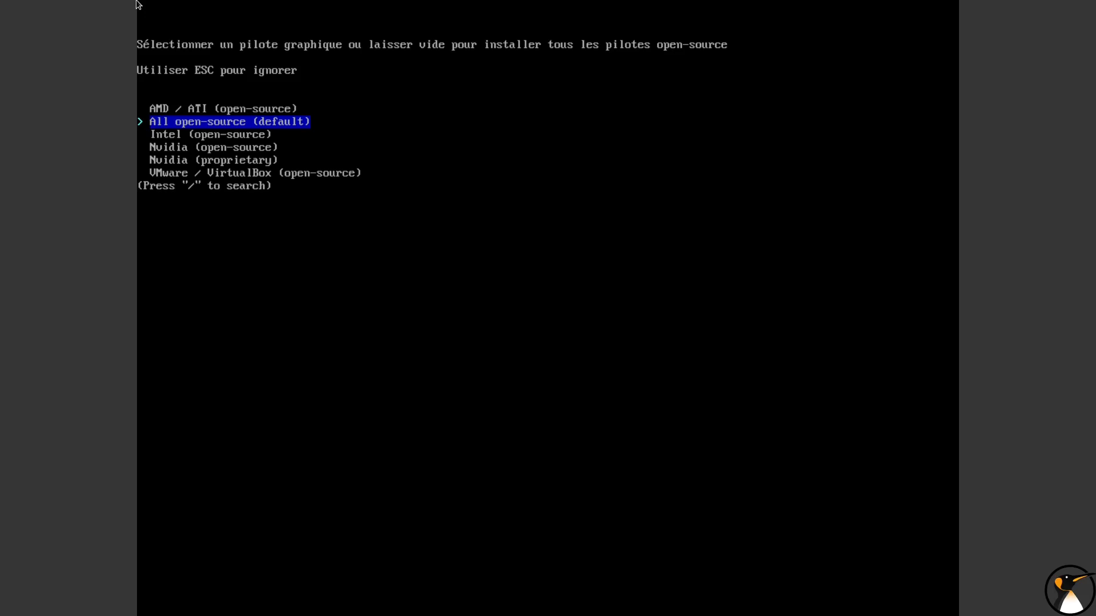
key("Return")
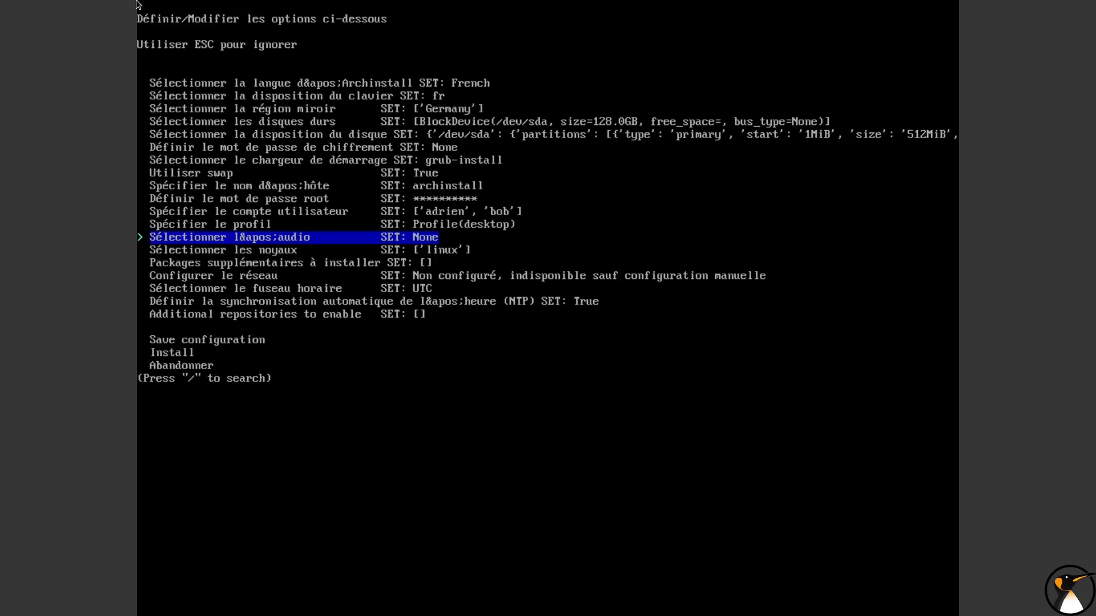
Set the audio server to pipewire
key("Return")
key("Down")
key("Up")
key("Down")
key("Up")
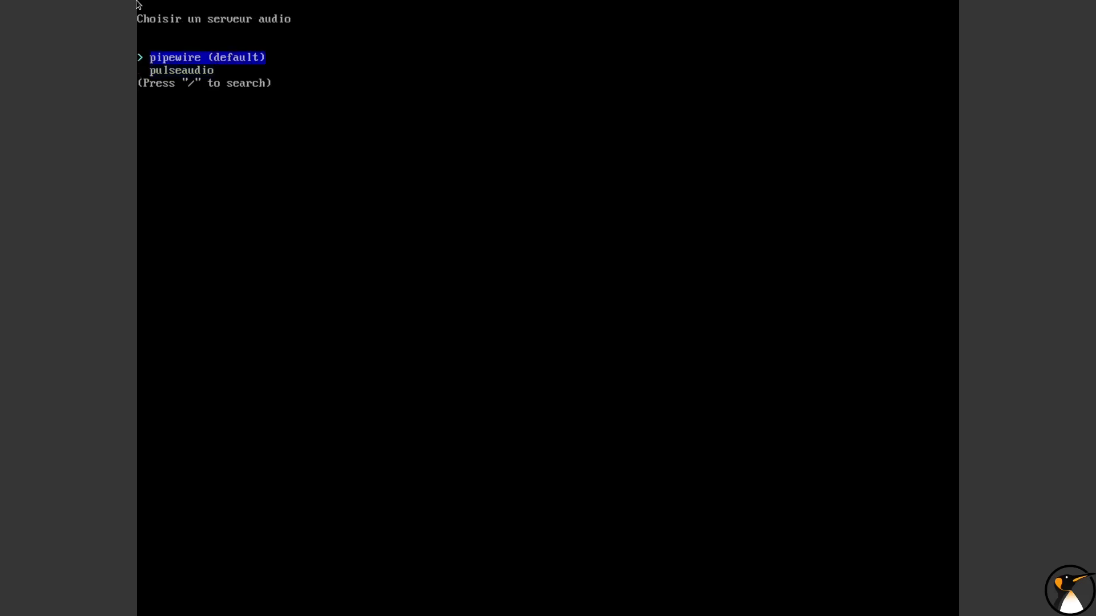
key("Return")
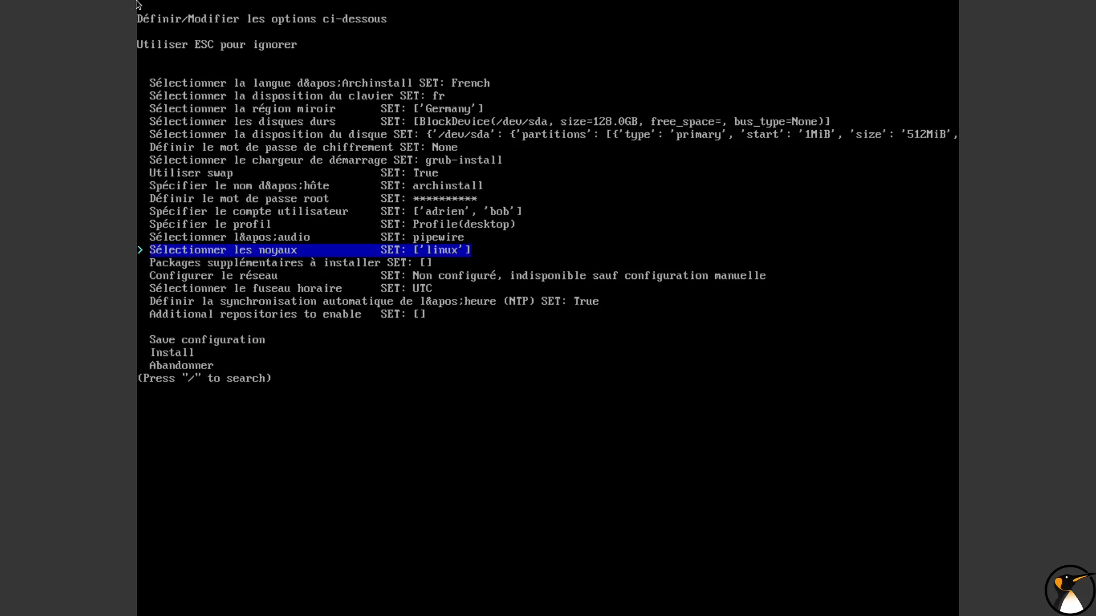
Add the linux-lts kernel to the kernel selection alongside the default linux kernel
key("Return")
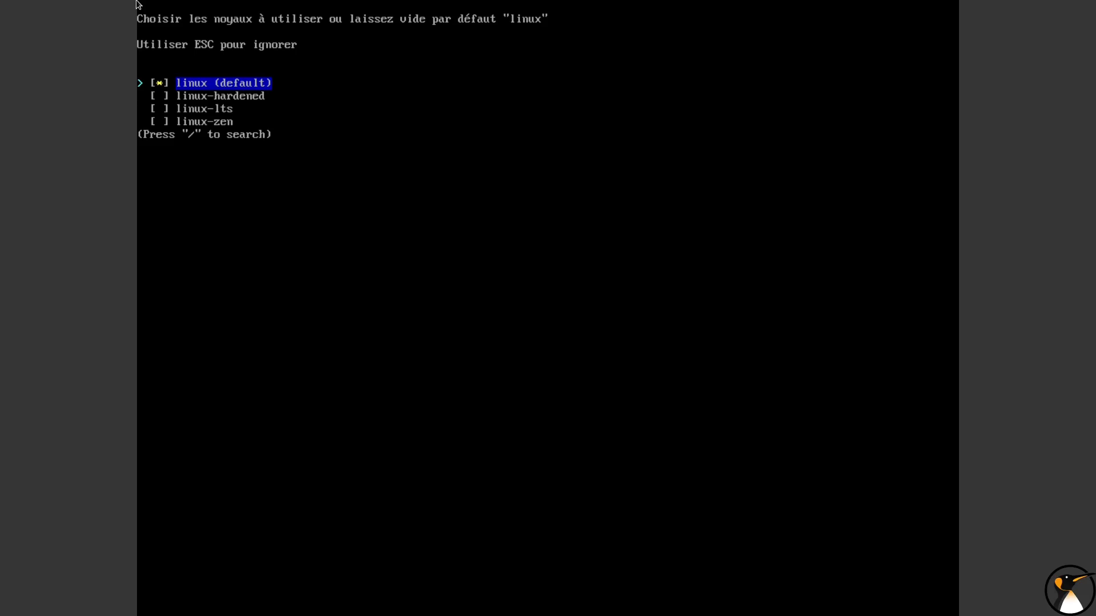
key("Down")
key("Down")
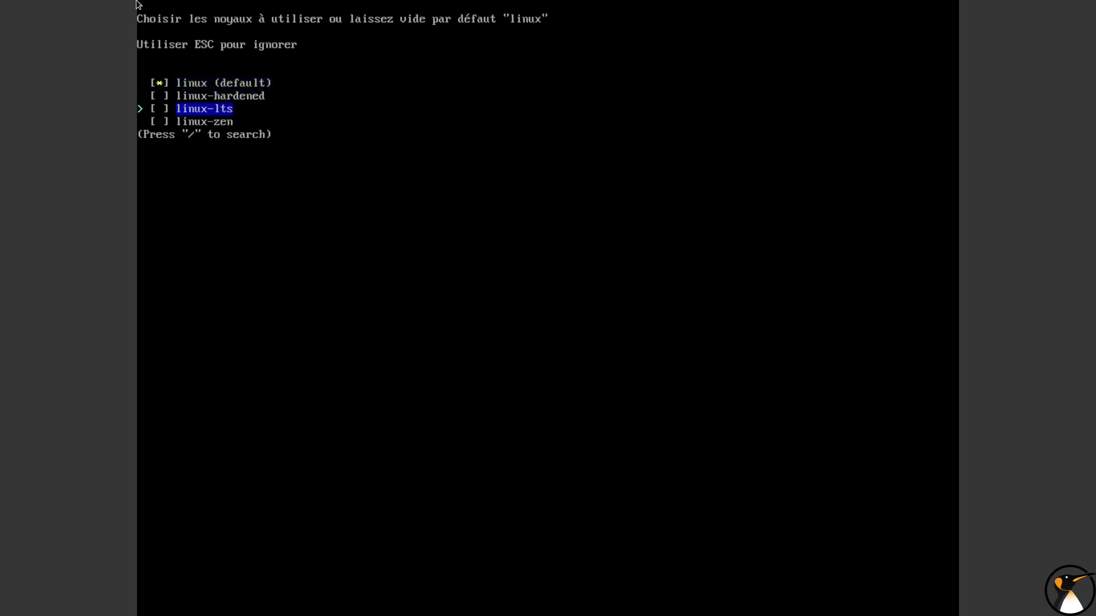
key("space")
key("Return")
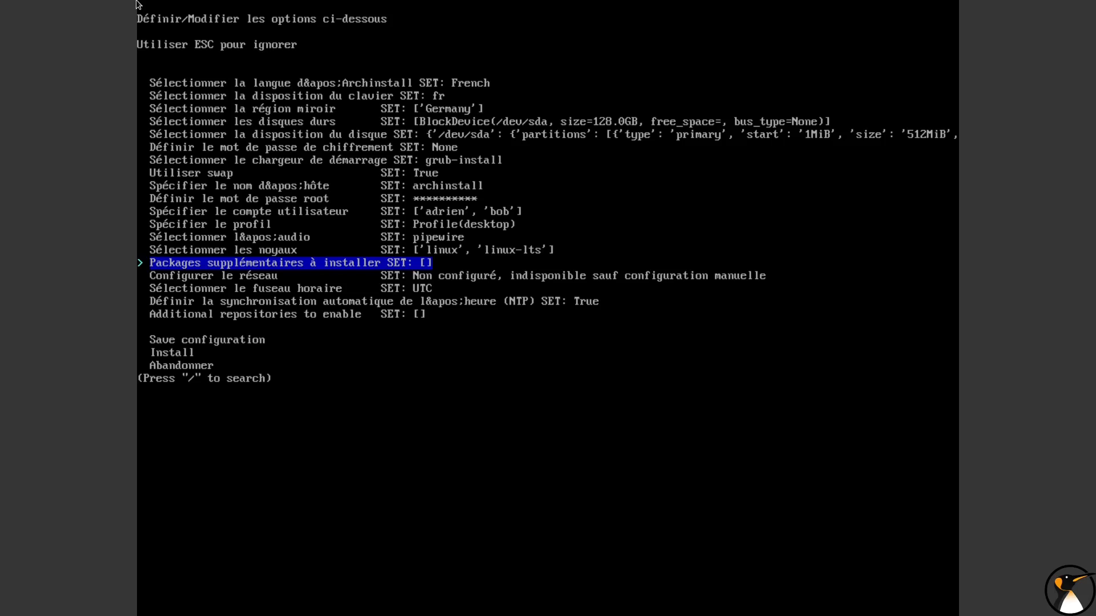
Remove the default linux kernel from the kernel selection and confirm with only linux-lts selected
key("Up")
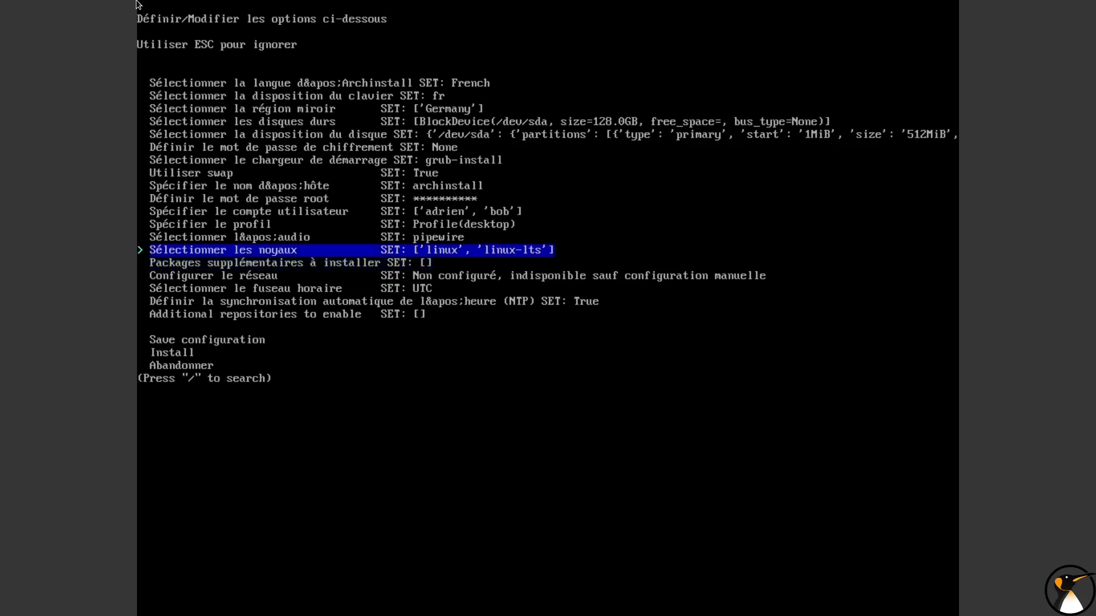
key("Return")
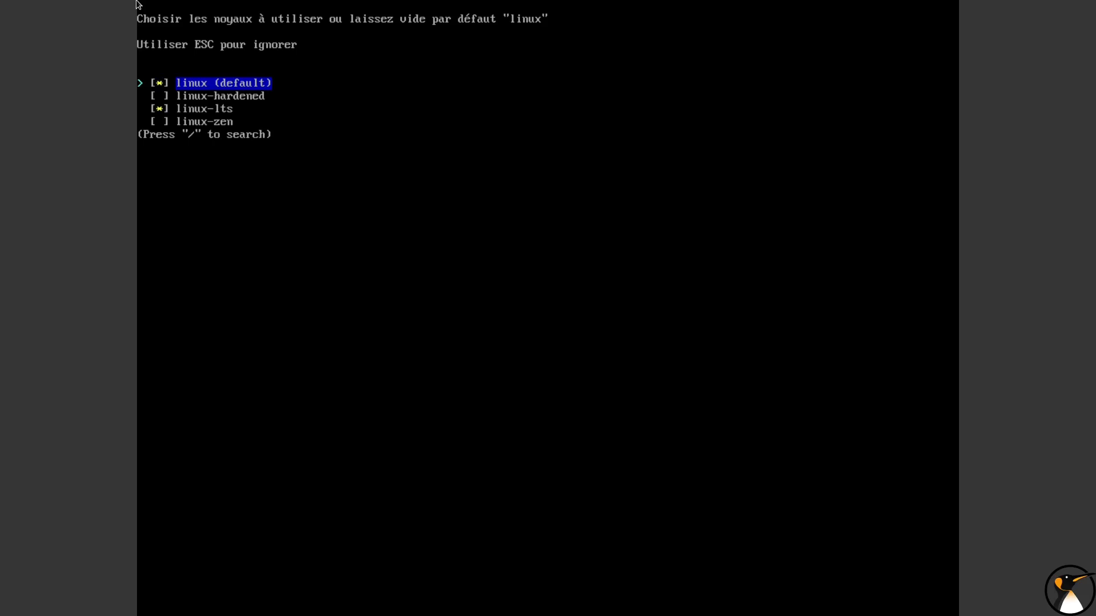
key("space")
key("Down")
key("Down")
key("space")
key("Up")
key("space")
key("space")
key("Down")
key("space")
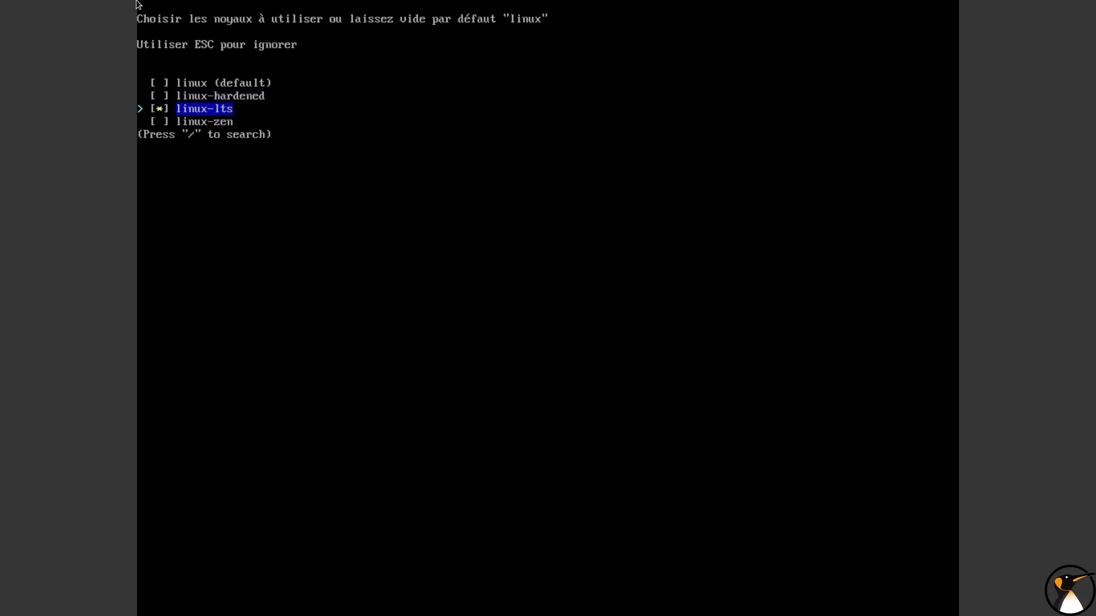
key("Return")
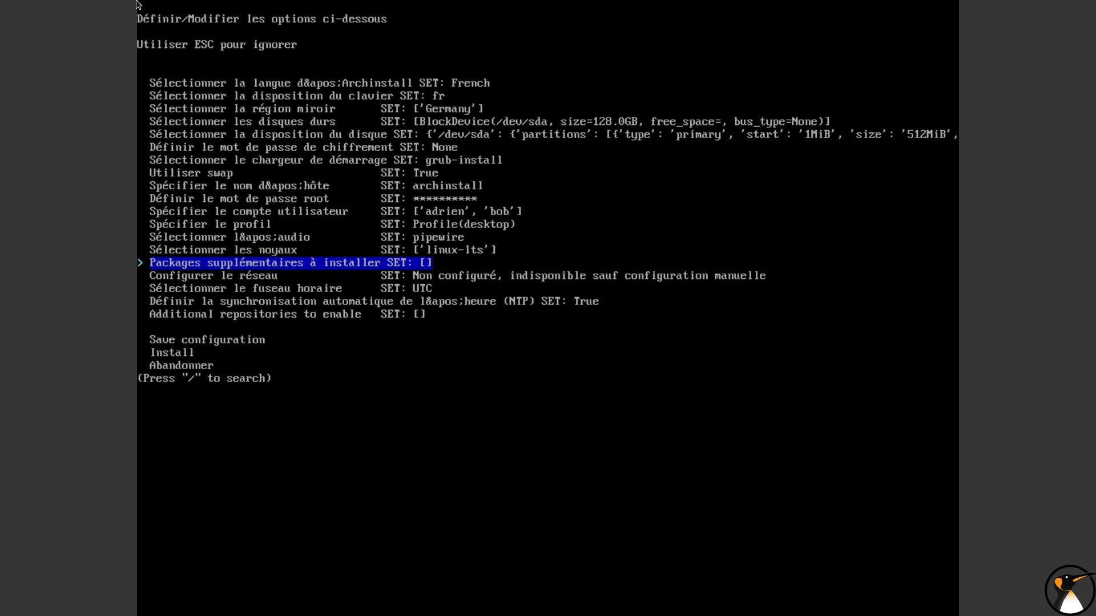
Specify htop and nmon as additional packages to install
key("Return")
type("htop nmon")
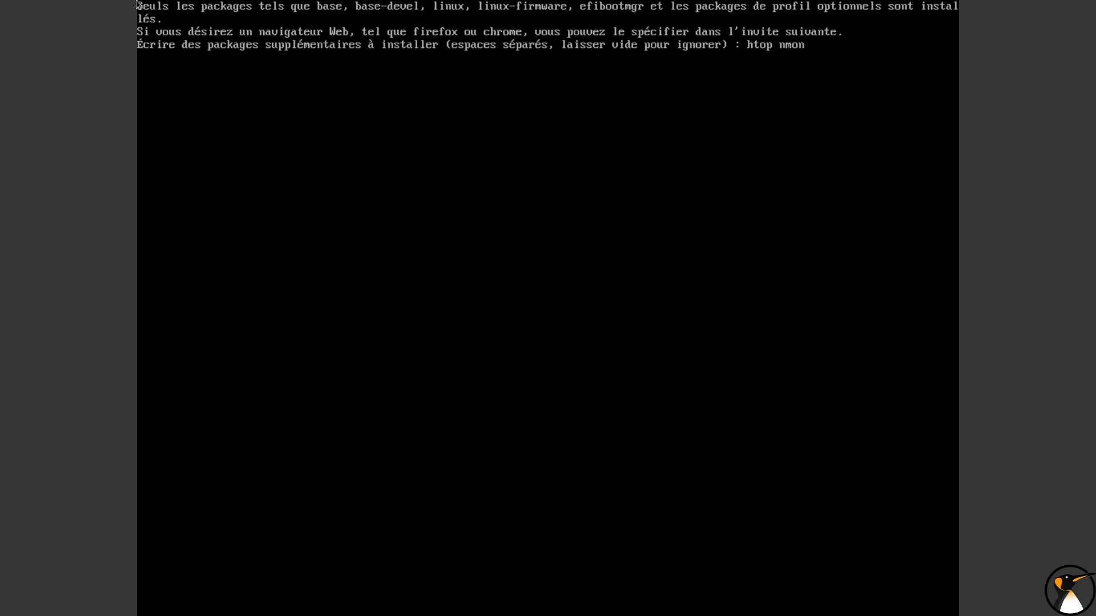
key("Return")
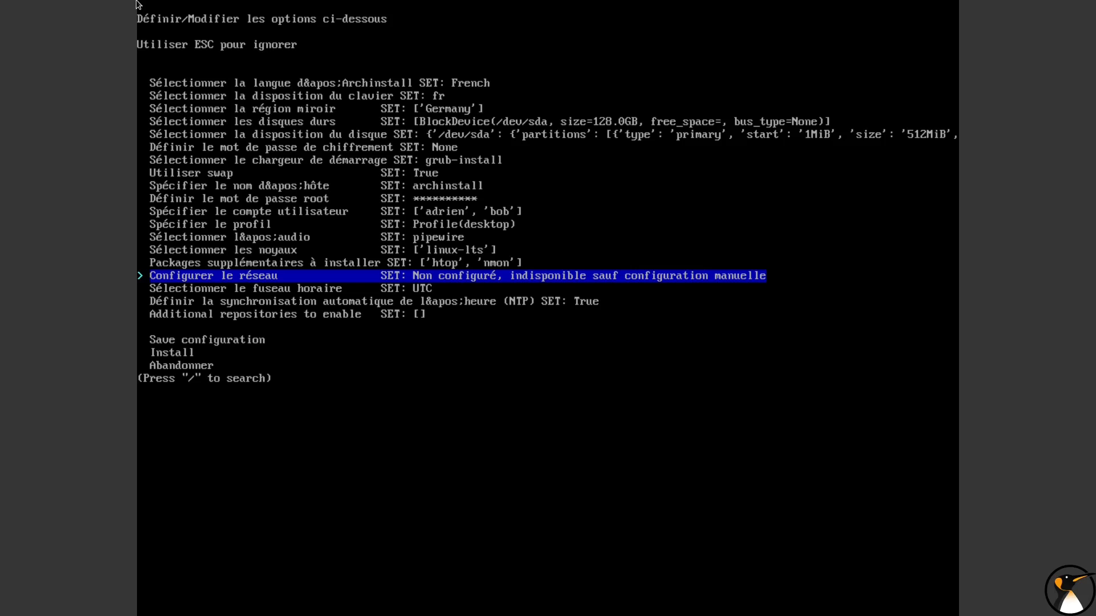
Configure the network to use NetworkManager
key("Return")
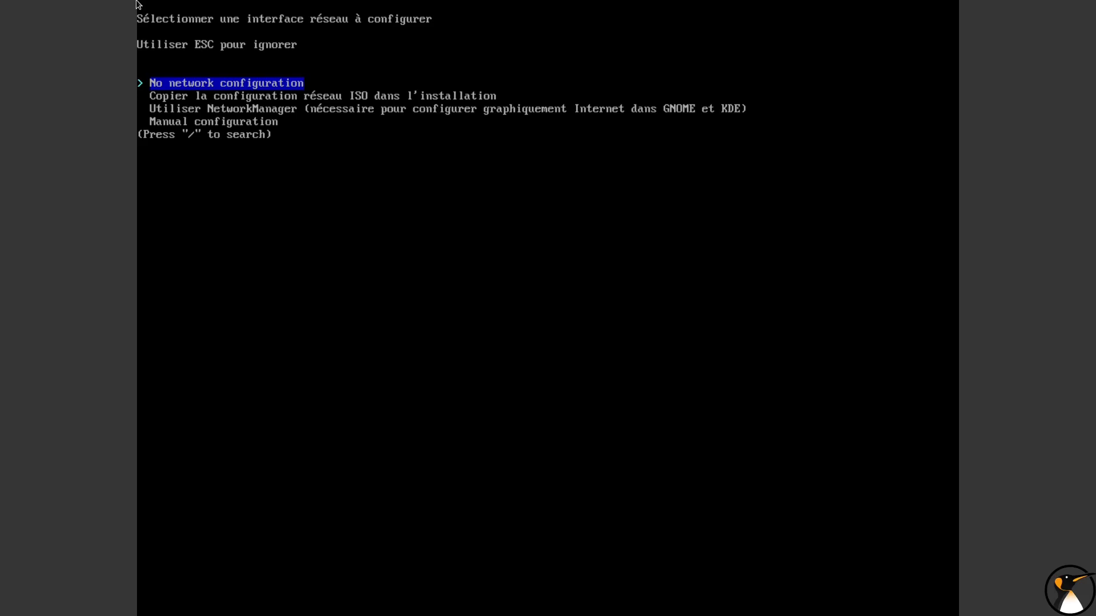
key("Down")
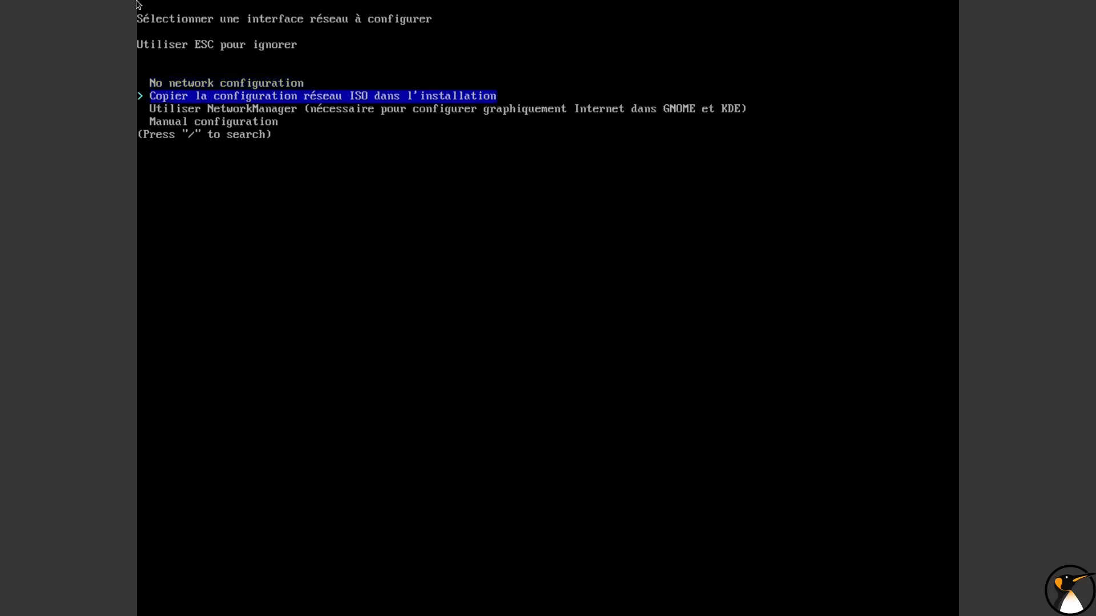
key("Down")
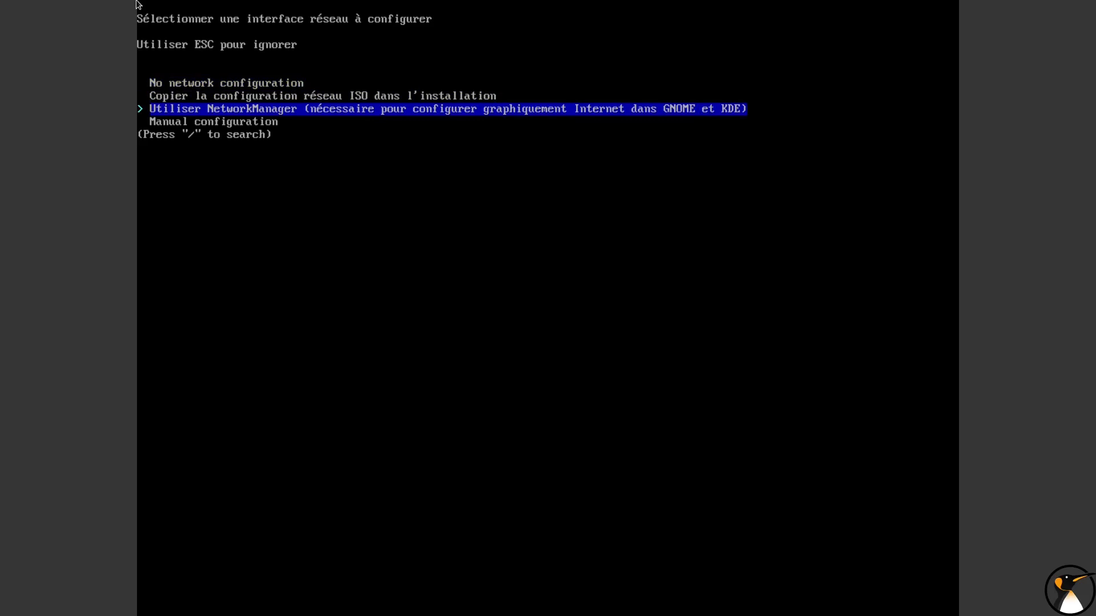
key("Down")
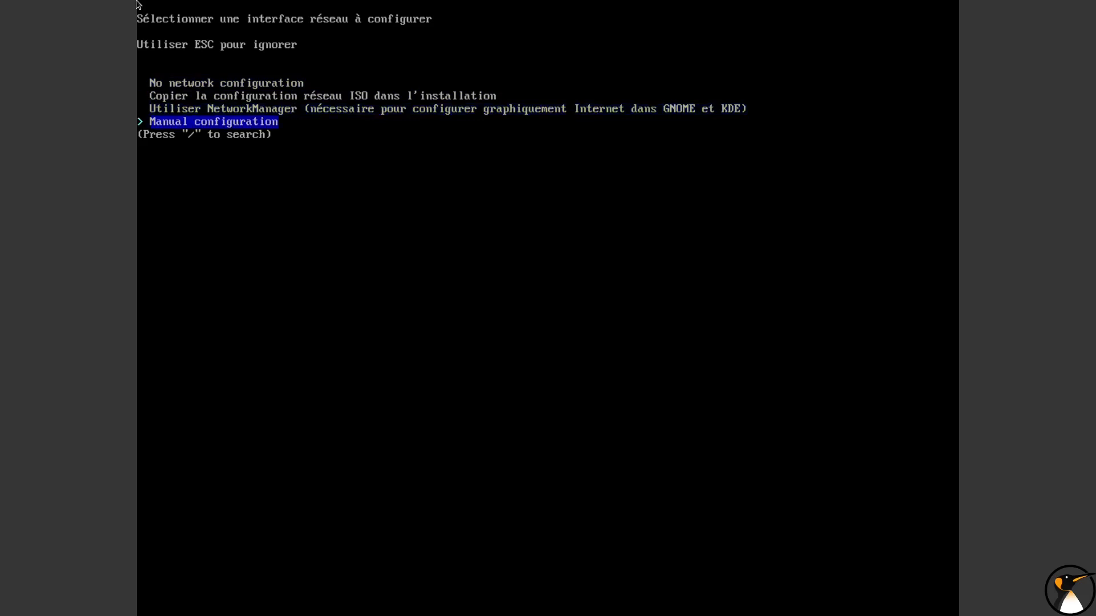
key("Up")
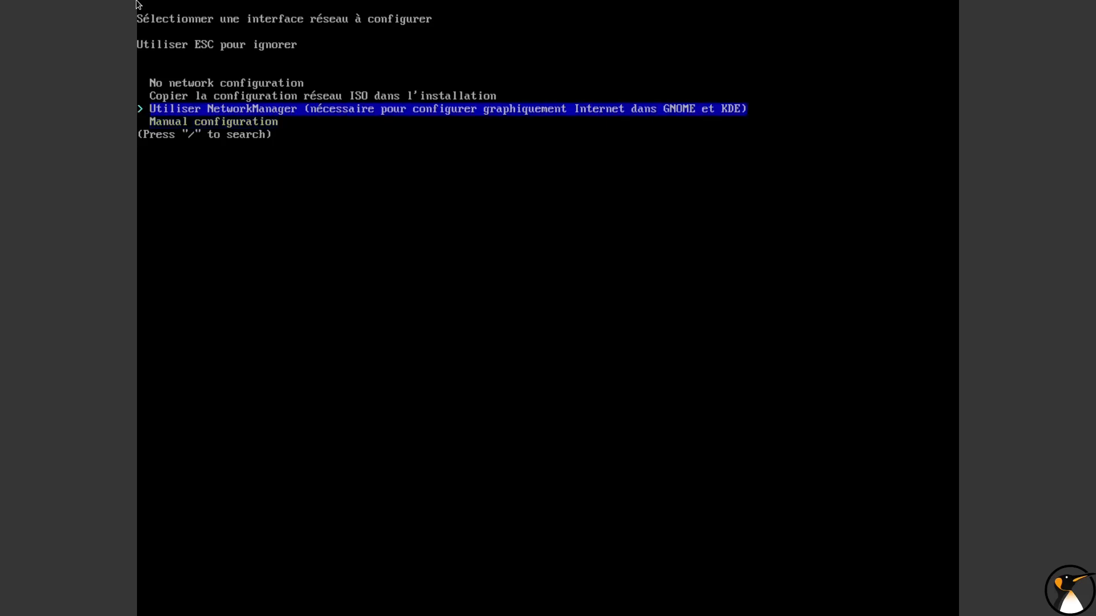
key("Return")
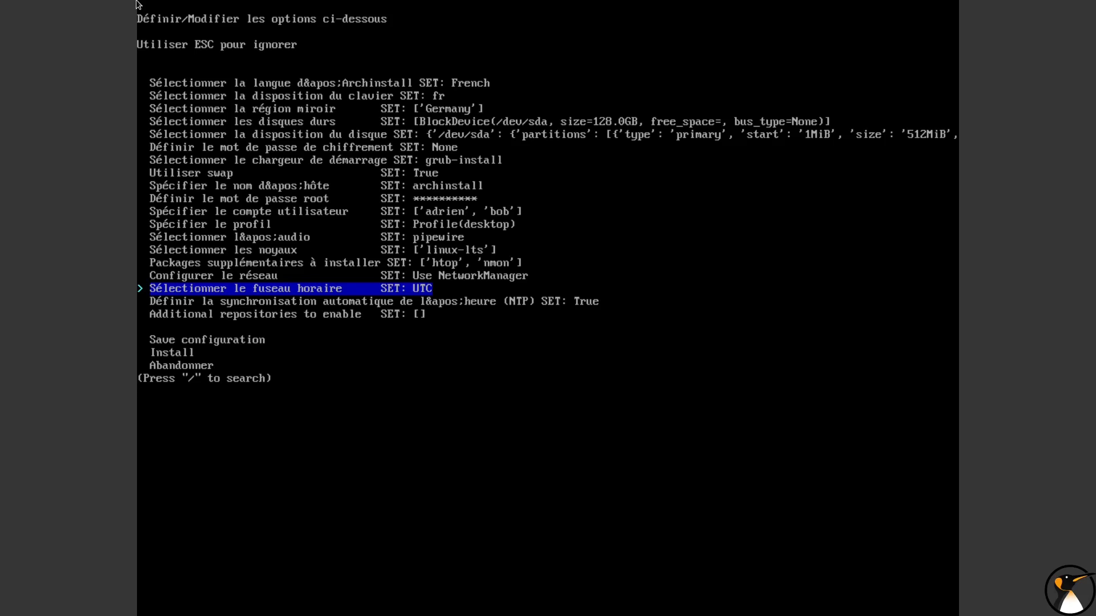
Set the time zone to Europe/Paris, searching the time zone list for "Par"
key("Return")
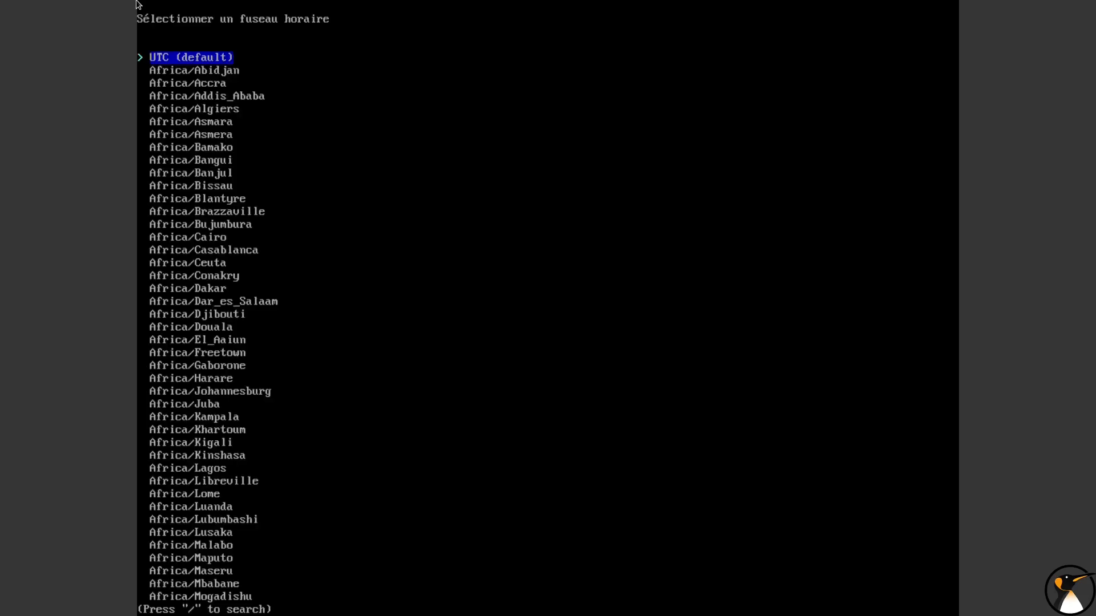
key("Down")
key("Down")
key("Down")
key("Down")
key("Down")
key("Down")
key("Down")
key("Down")
key("Down")
key("Down")
key("Down")
key("Down")
key("Down")
key("Down")
key("Down")
key("Down")
key("Down")
key("Down")
key("Down")
key("Down")
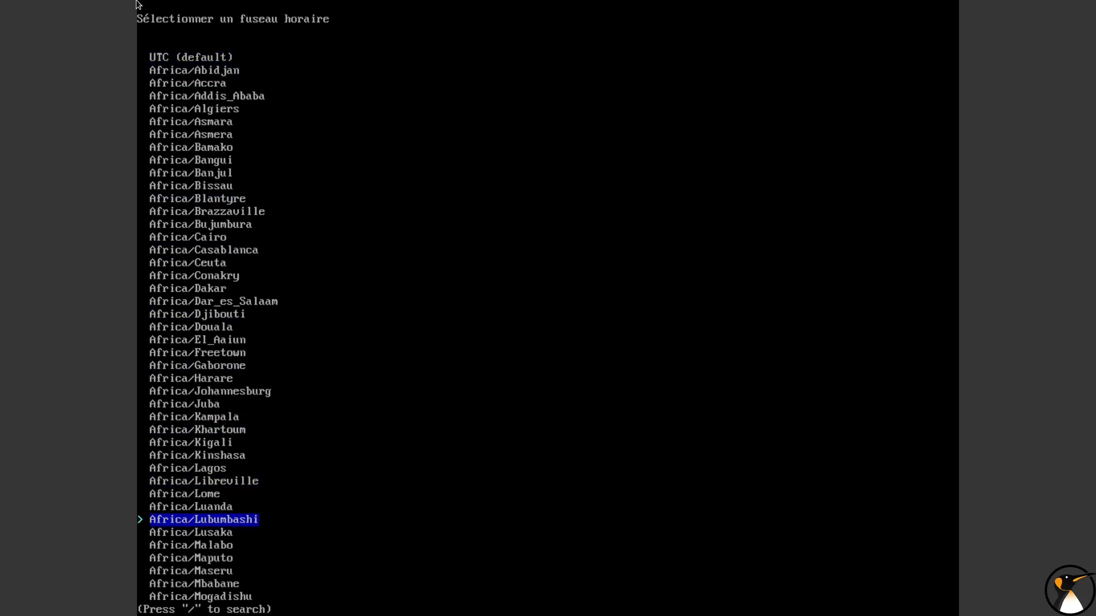
key("slash")
type("Par")
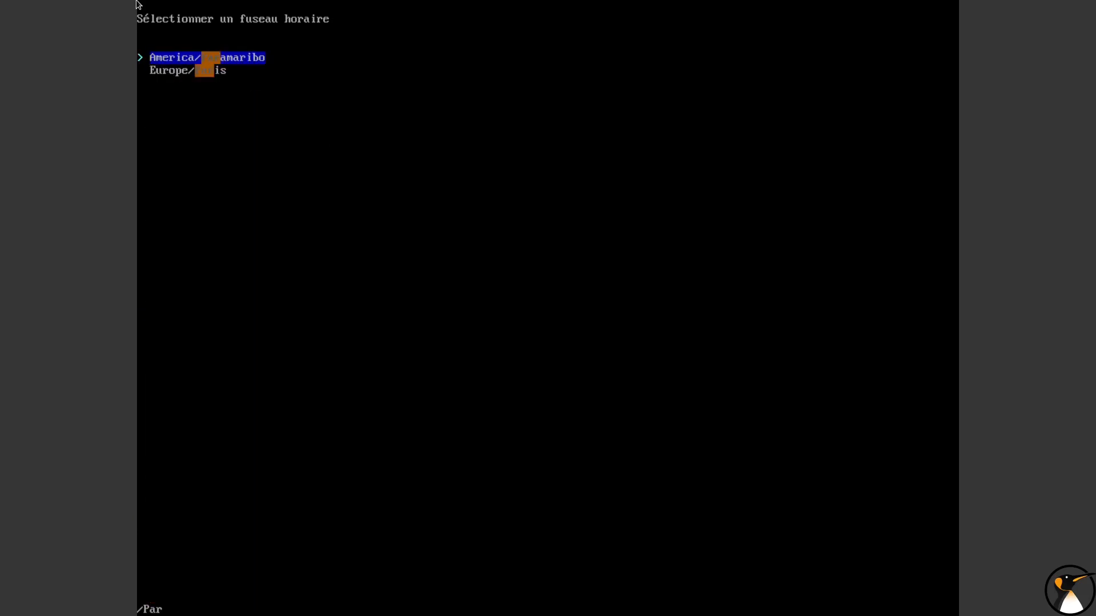
key("Down")
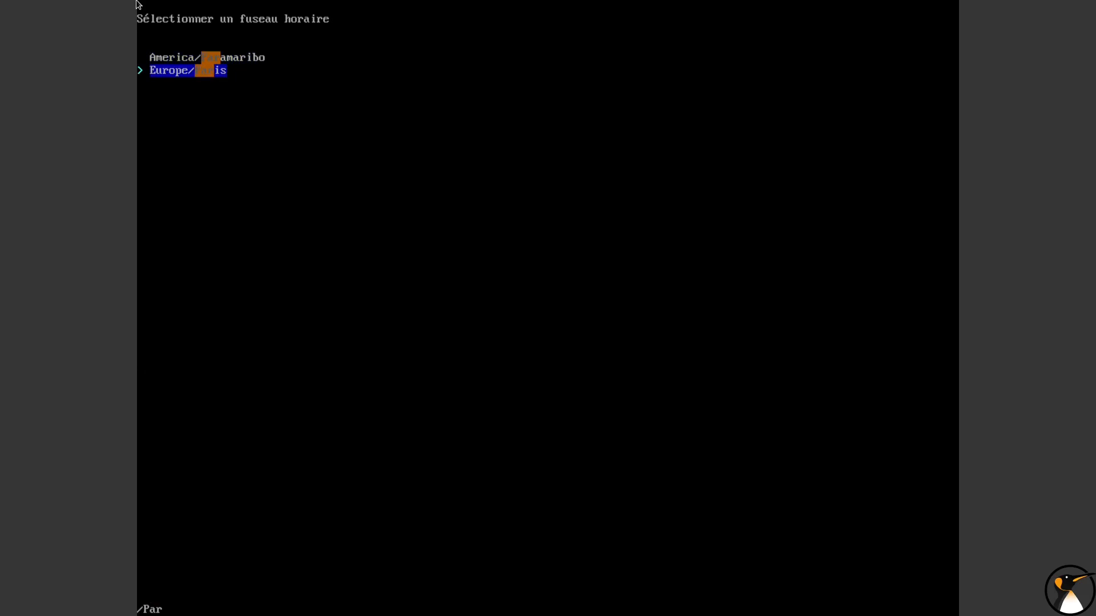
key("Return")
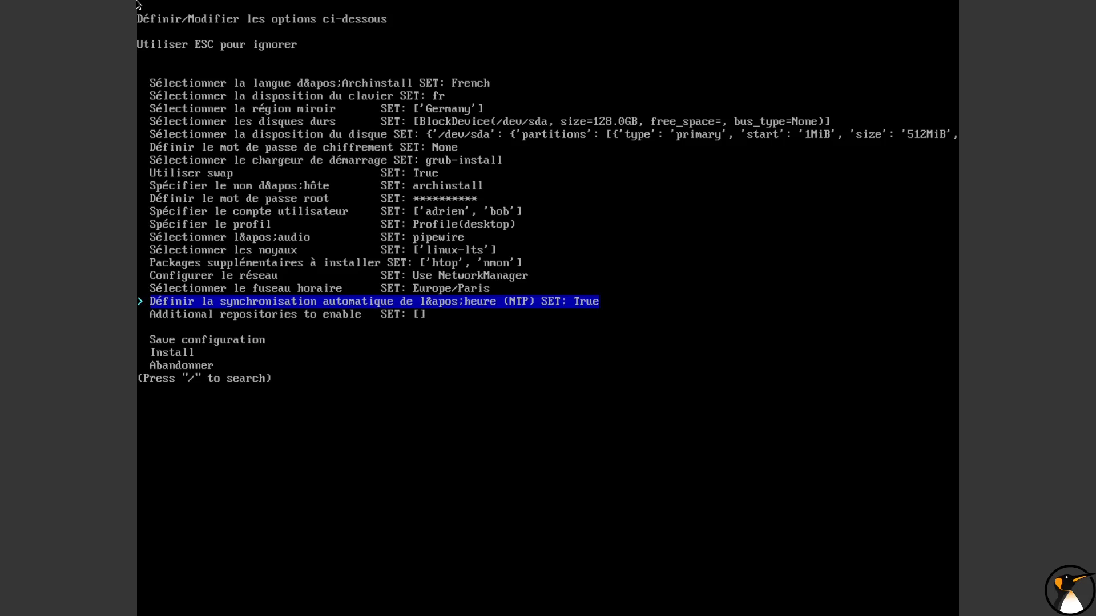
Review the optional additional repositories and leave both multilib and testing disabled
key("Down")
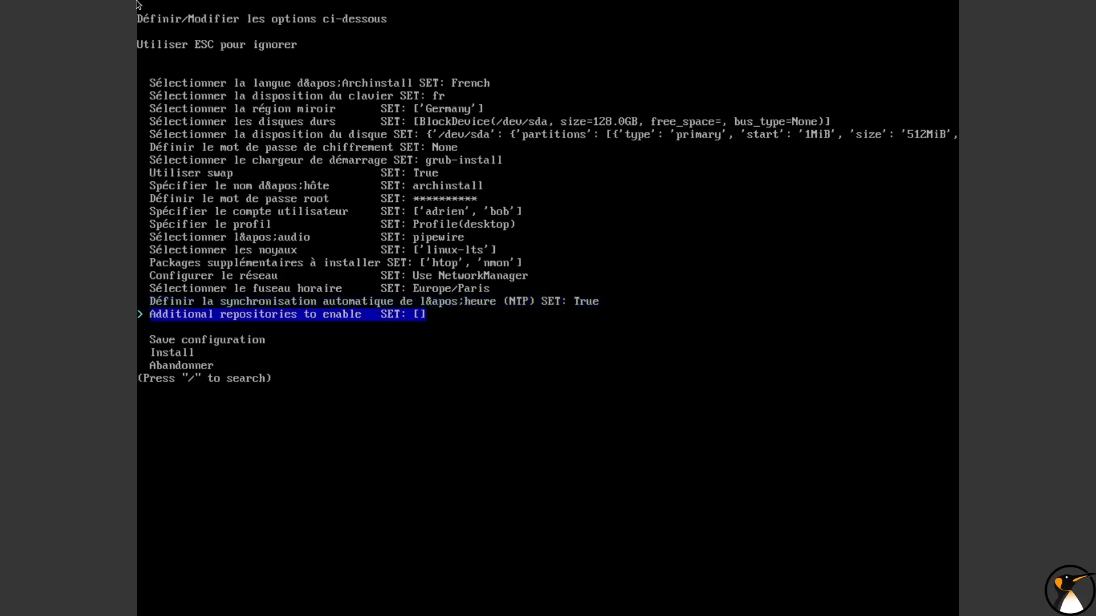
key("Return")
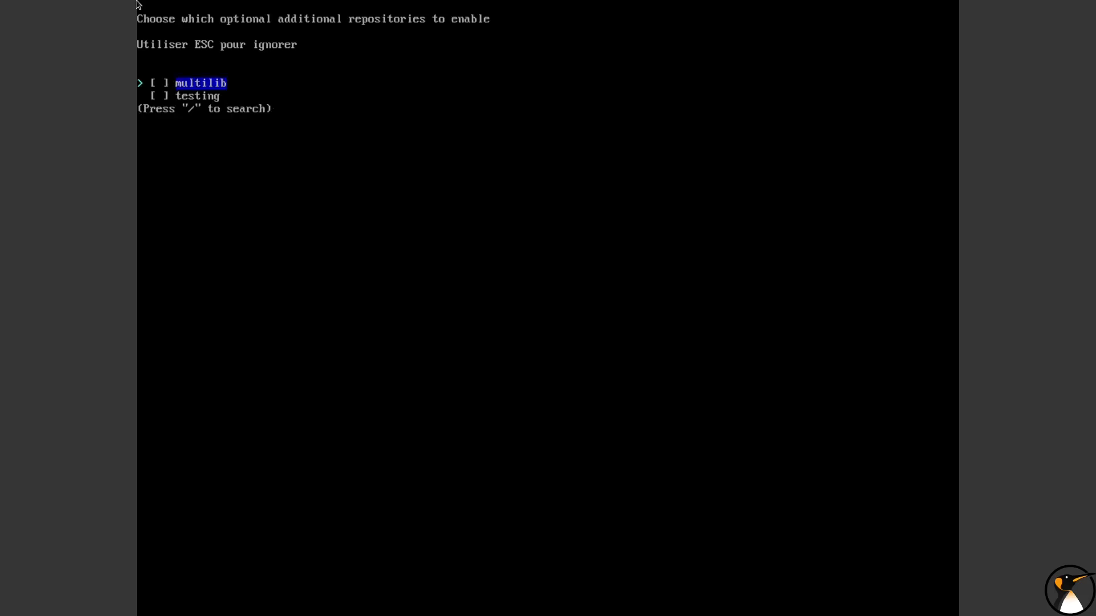
key("Return")
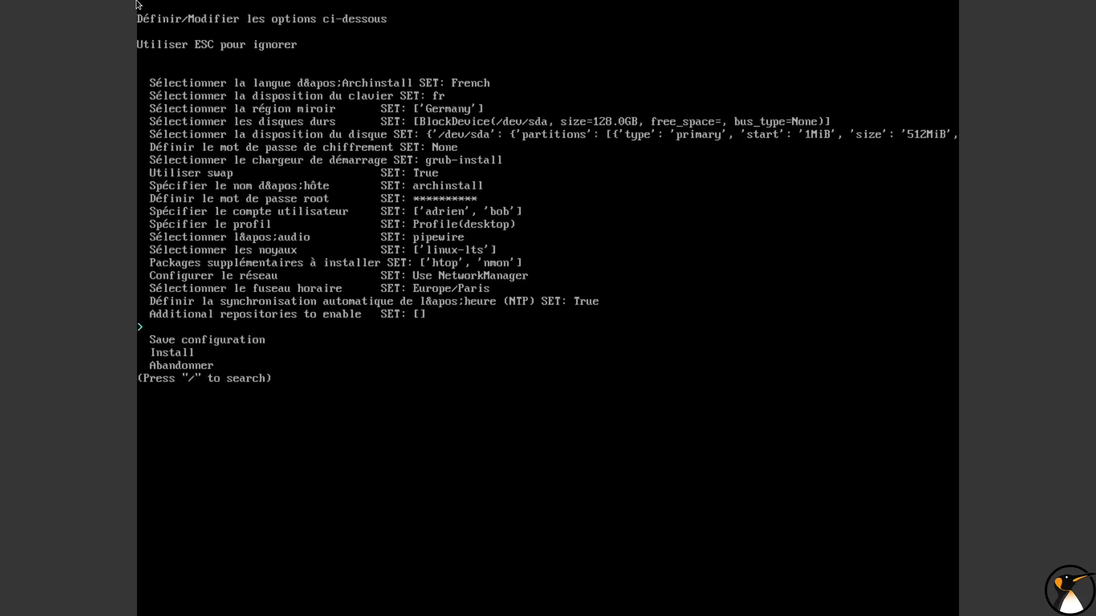
Start the Arch Linux installation and accept the configuration summary
key("Down")
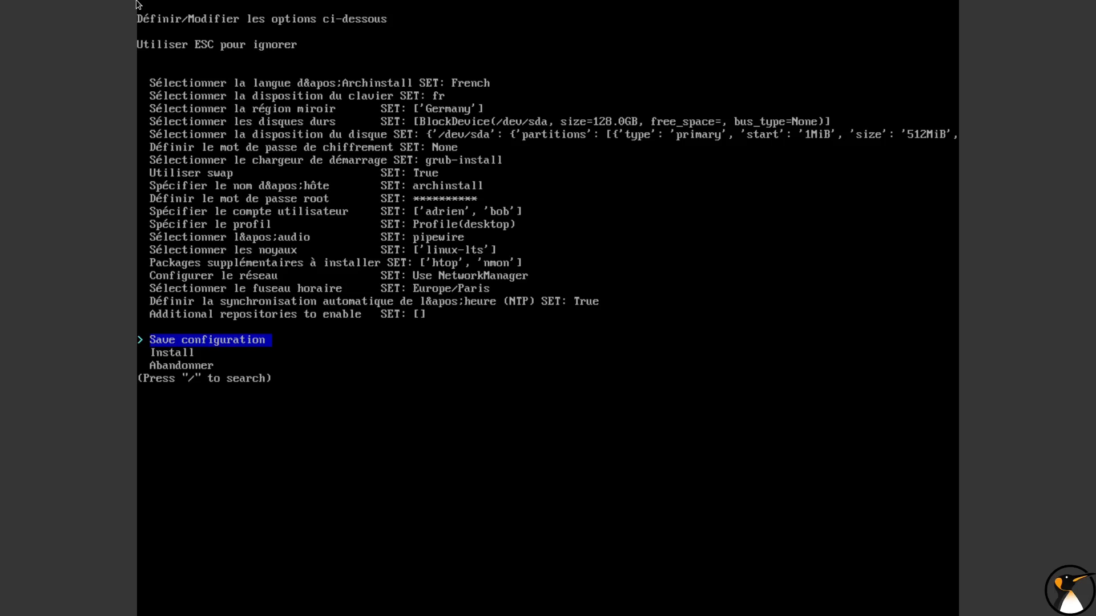
key("Down")
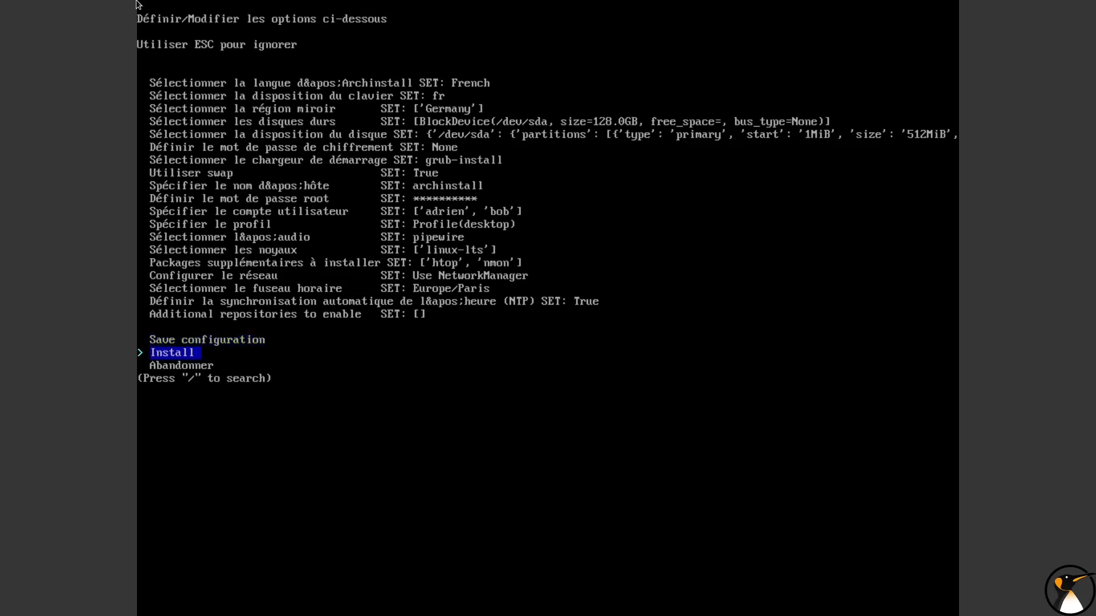
key("Return")
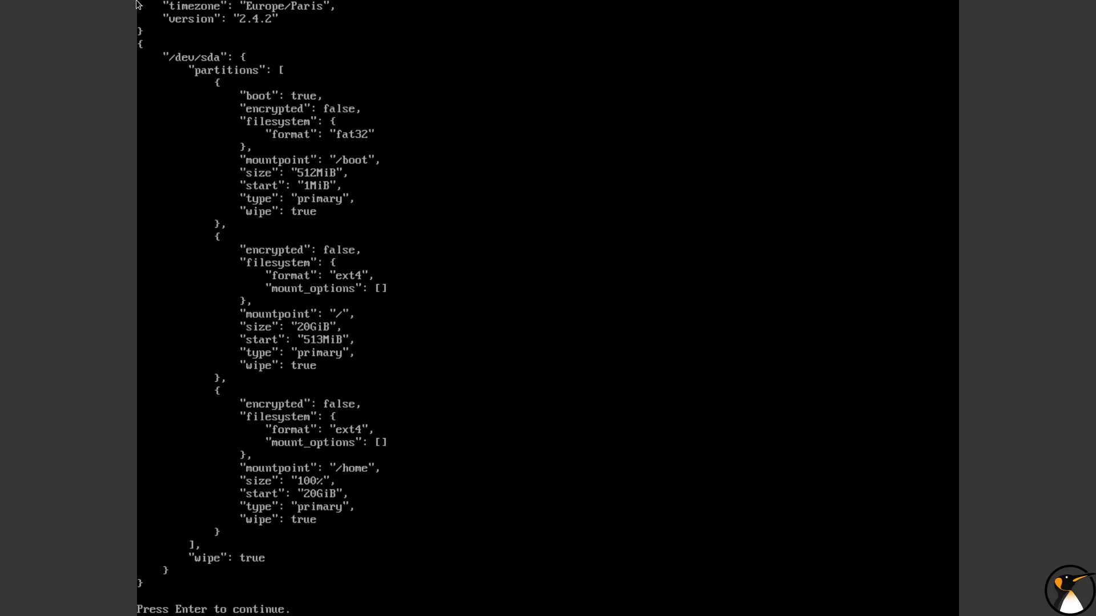
key("Return")
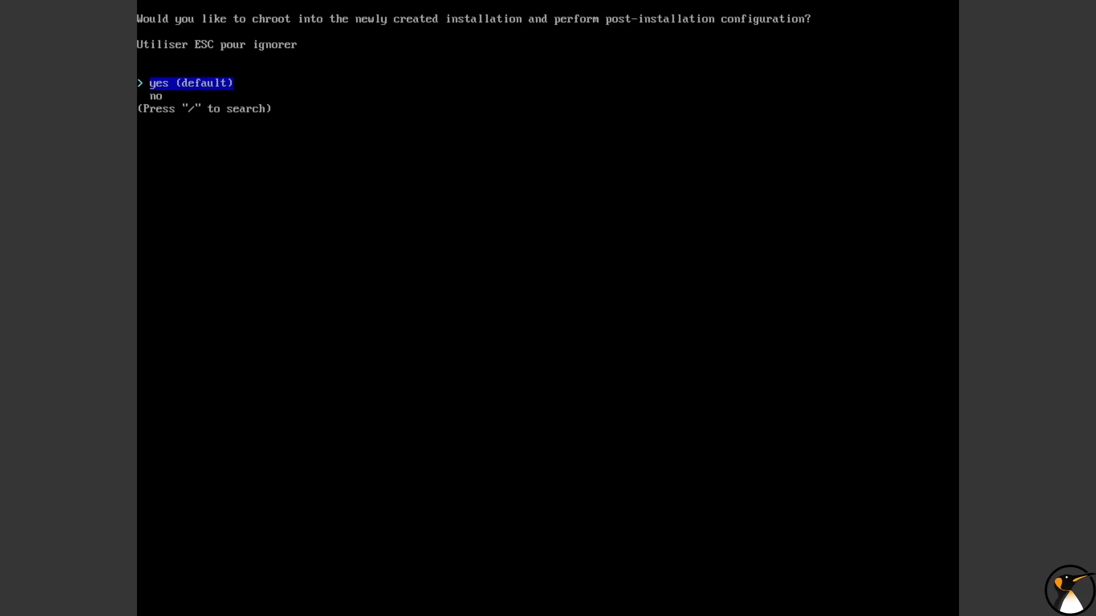
Decline the post-installation chroot, reboot the machine and boot the Arch Linux entry
key("Down")
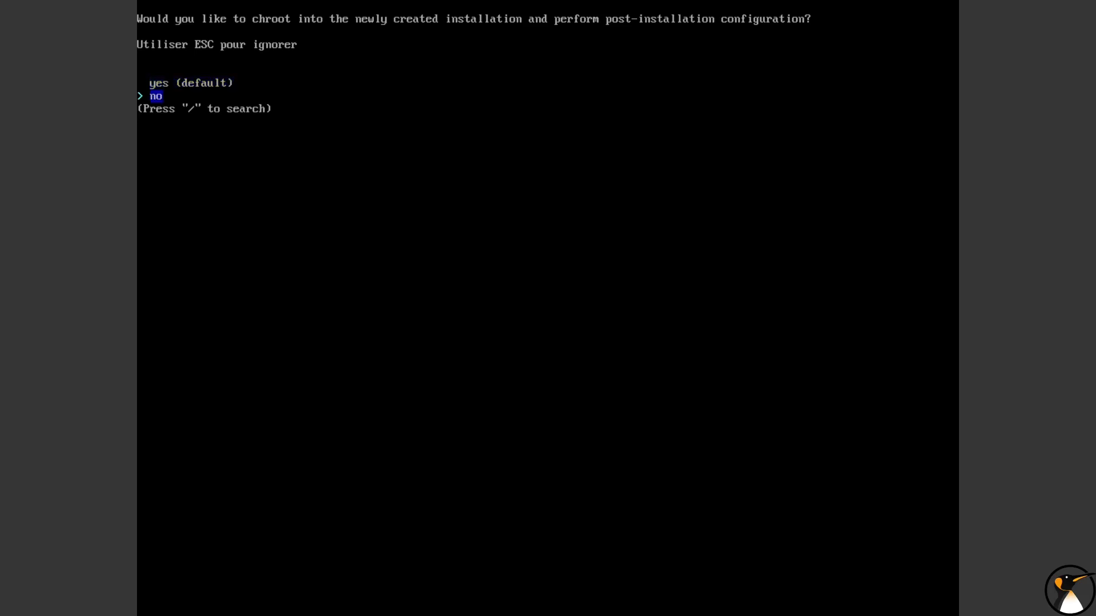
key("Return")
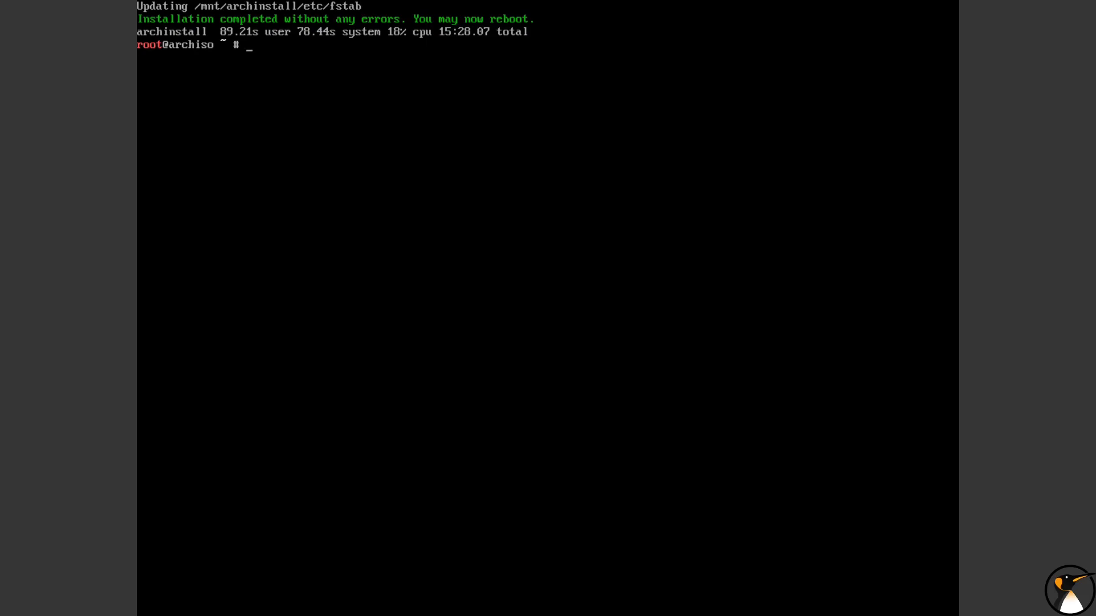
type("reboot")
key("Return")
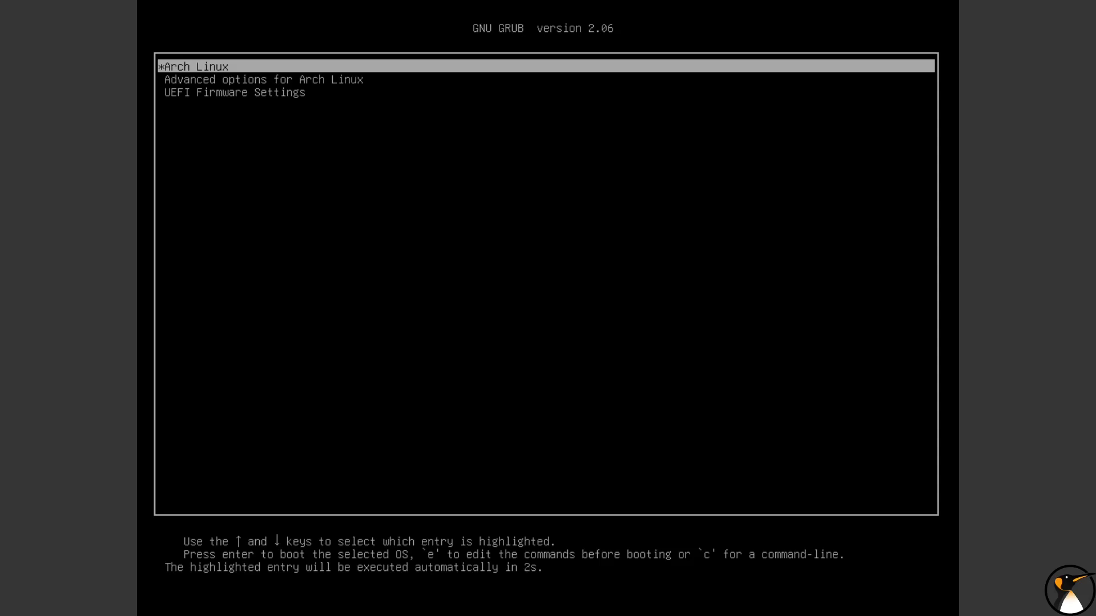
key("Return")
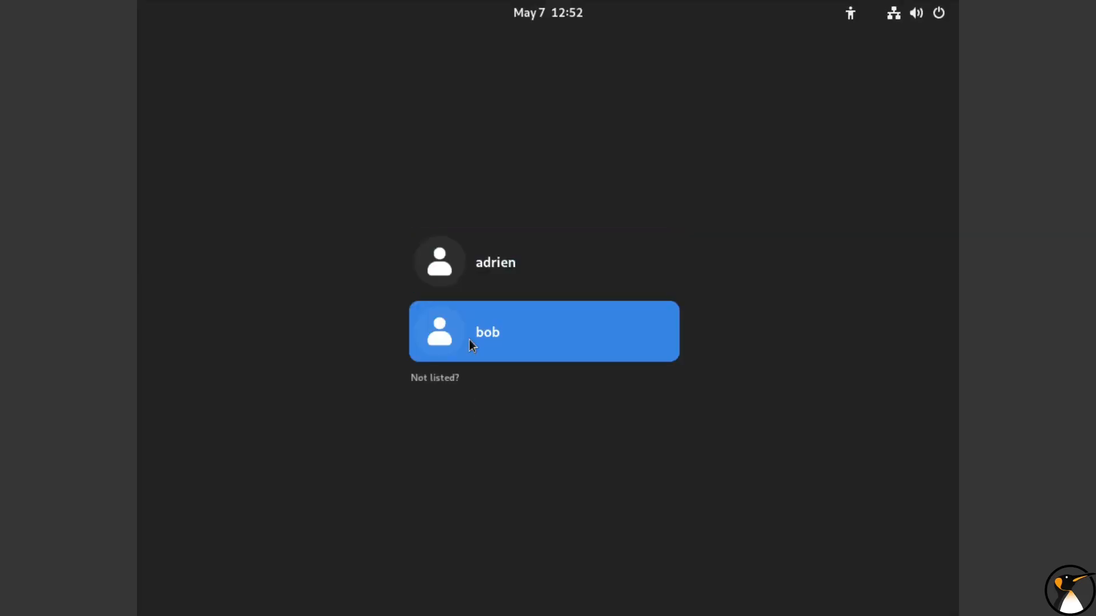
Check the calendar on the login screen and log in to the first listed user account with its password
left_click(553, 17)
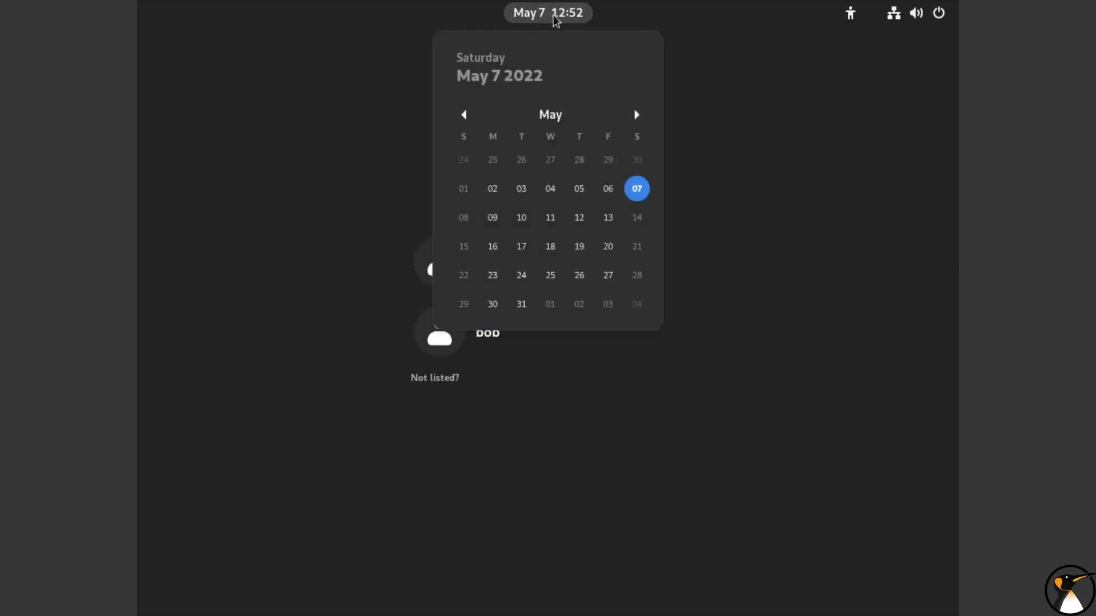
left_click(555, 20)
left_click(497, 278)
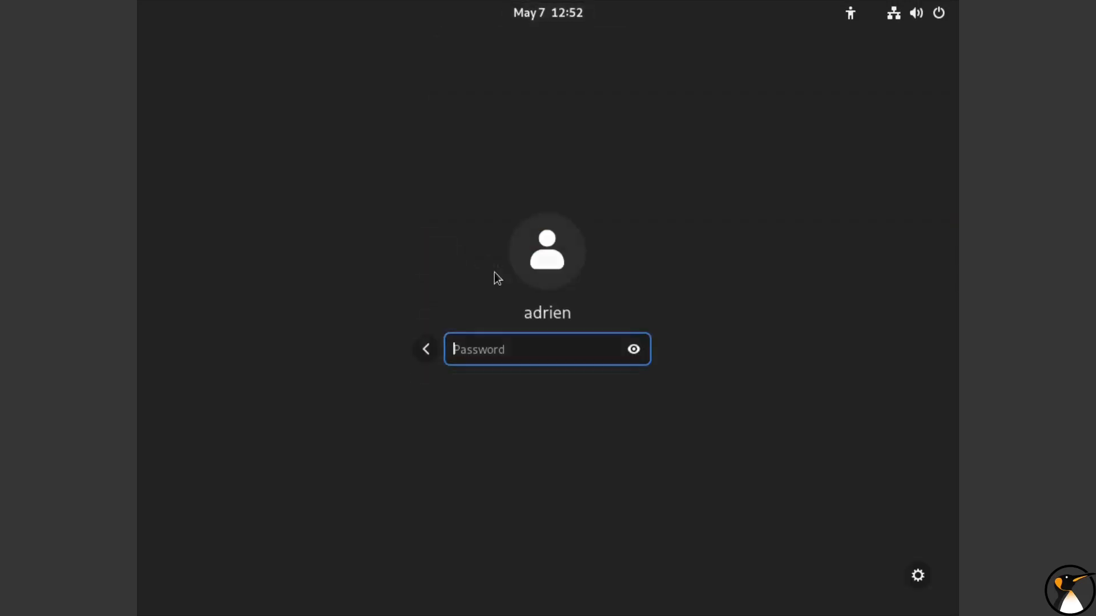
type("•")
left_click(633, 351)
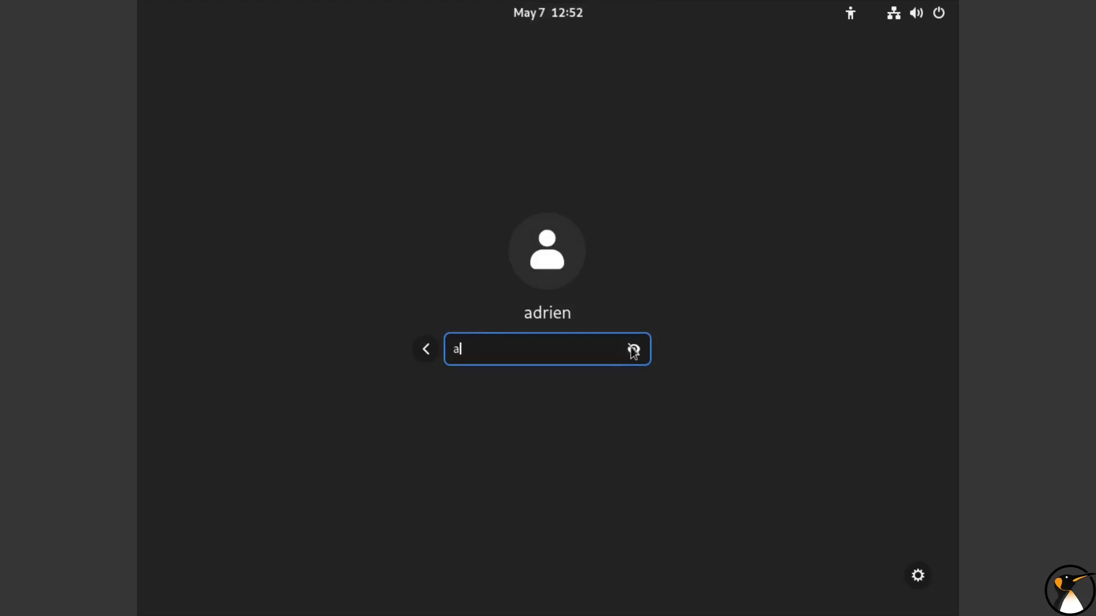
key("Return")
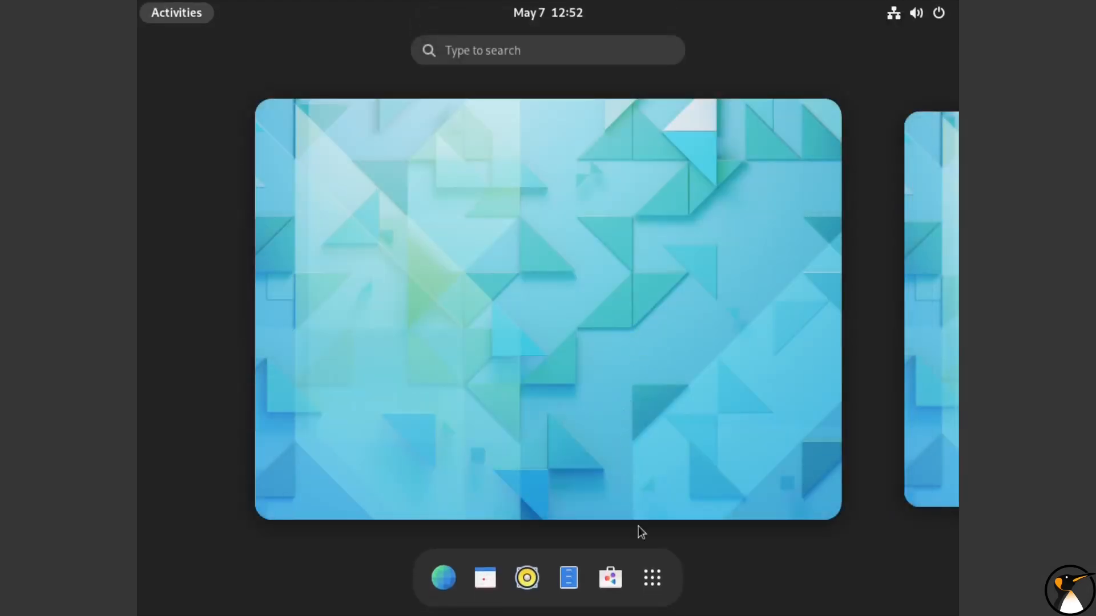
Open Terminal from the applications overview and maximize its window
left_click(652, 577)
left_click(656, 334)
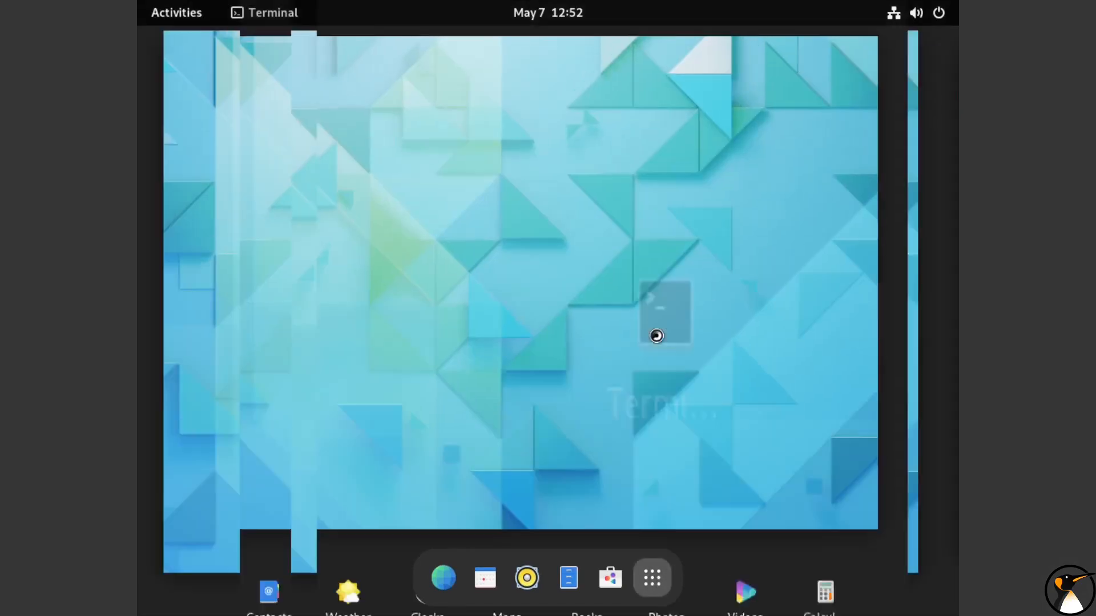
double_click(642, 113)
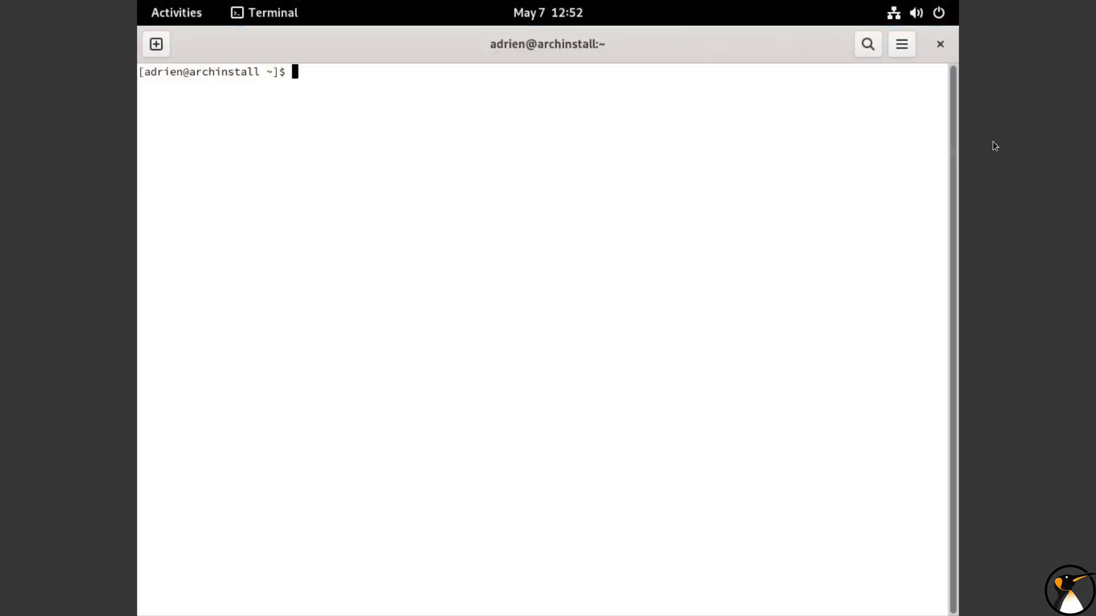
Set the display resolution to 1920 × 1080 (16:9) in the system settings, keep the change and close the settings
left_click(922, 17)
left_click(801, 138)
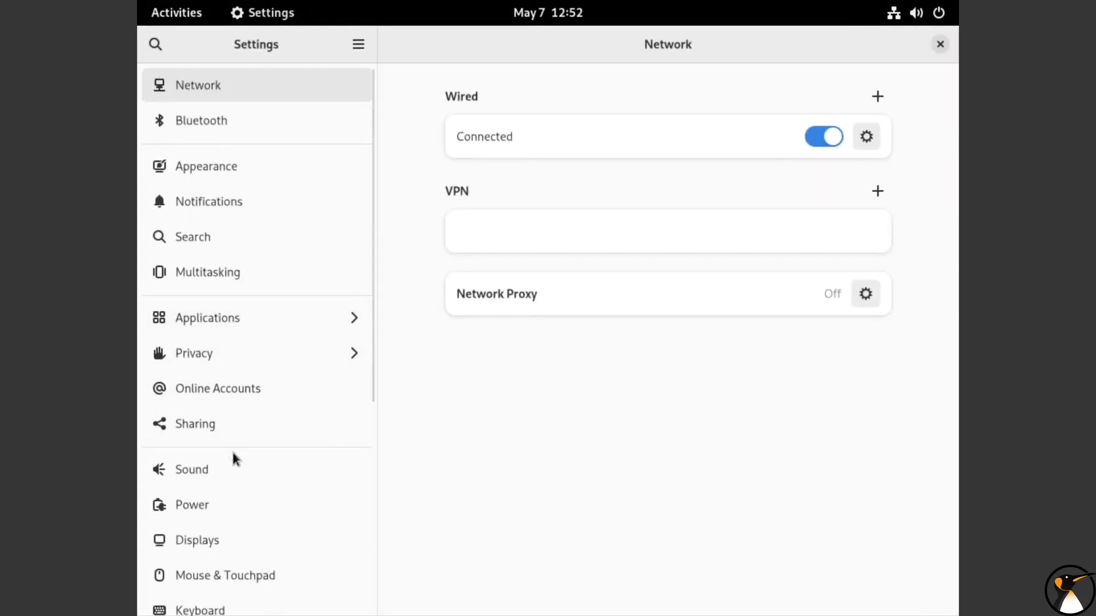
scroll(233, 453, "down", 6)
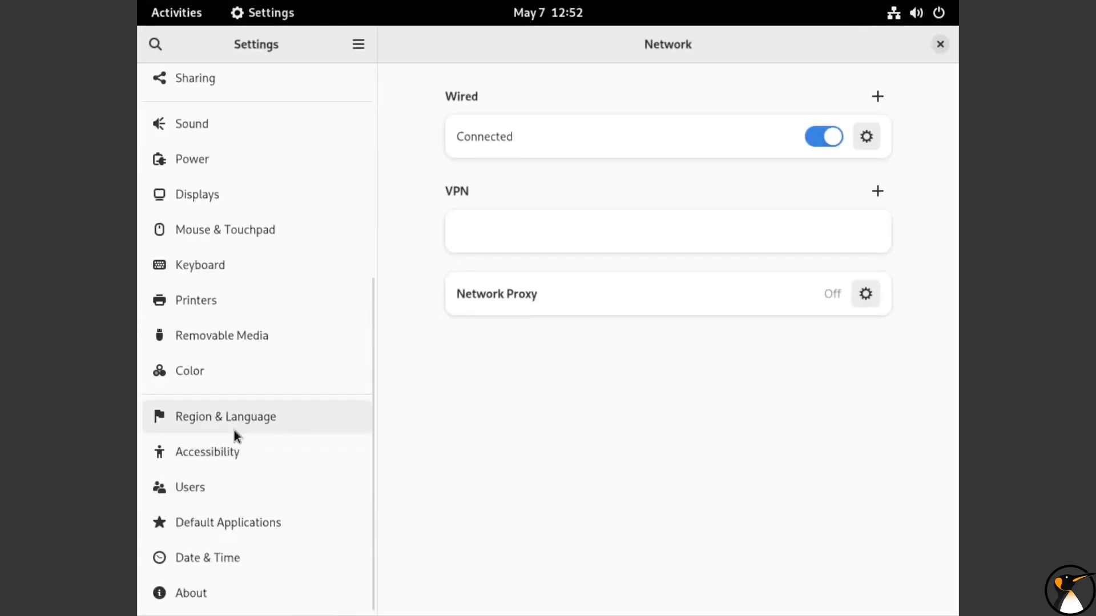
left_click(218, 195)
left_click(790, 158)
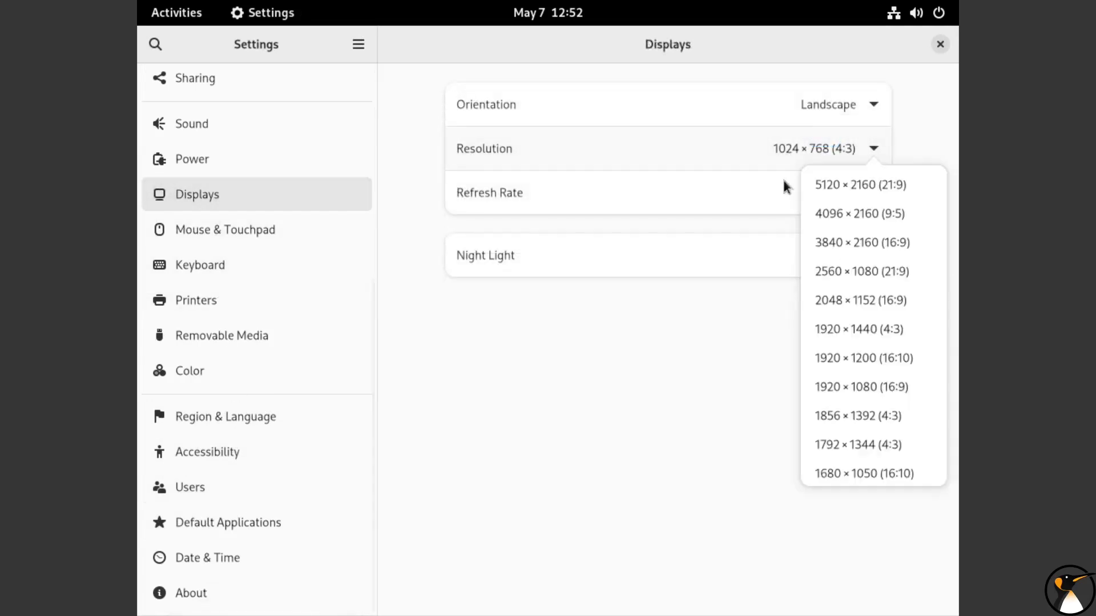
left_click(833, 388)
left_click(913, 44)
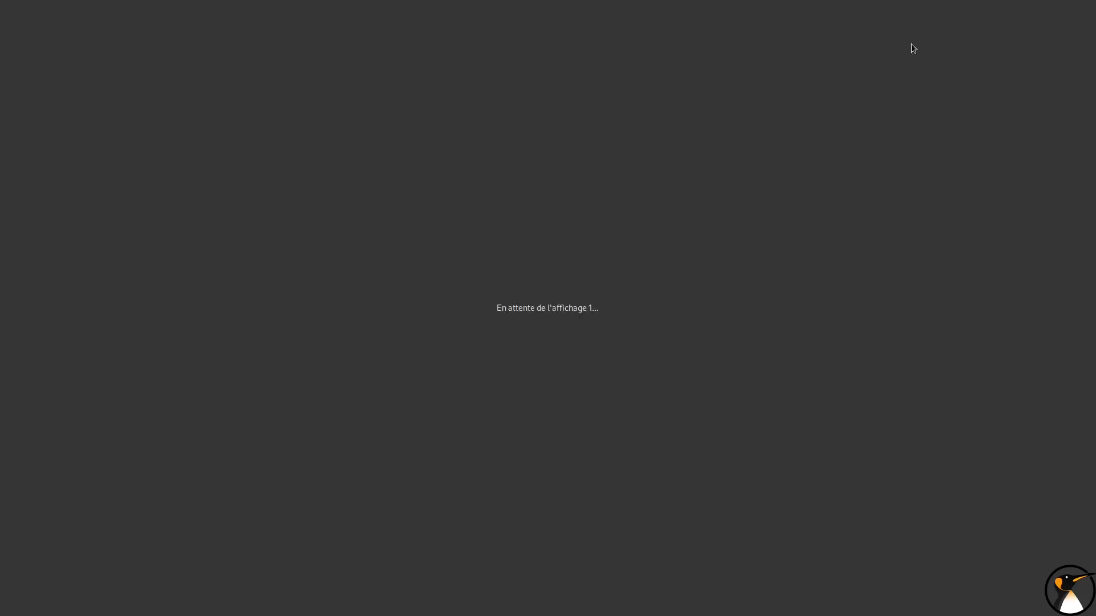
left_click(593, 343)
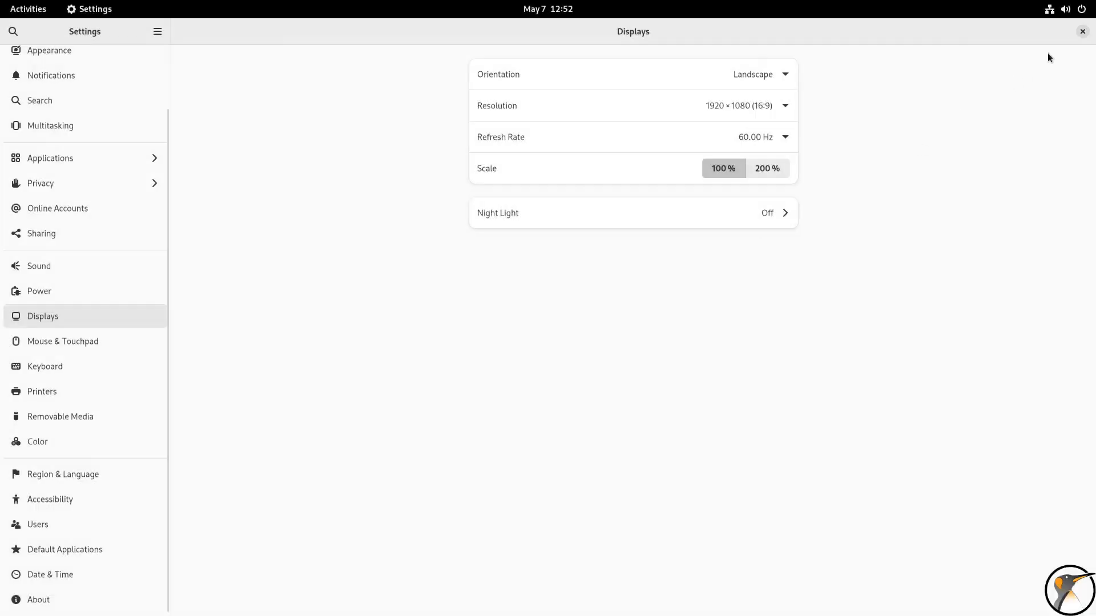
left_click(1082, 31)
Enlarge the terminal text several zoom levels for readability
key("ctrl+plus")
key("ctrl+plus")
key("ctrl+plus")
key("ctrl+plus")
key("ctrl+plus")
key("ctrl+plus")
key("ctrl+plus")
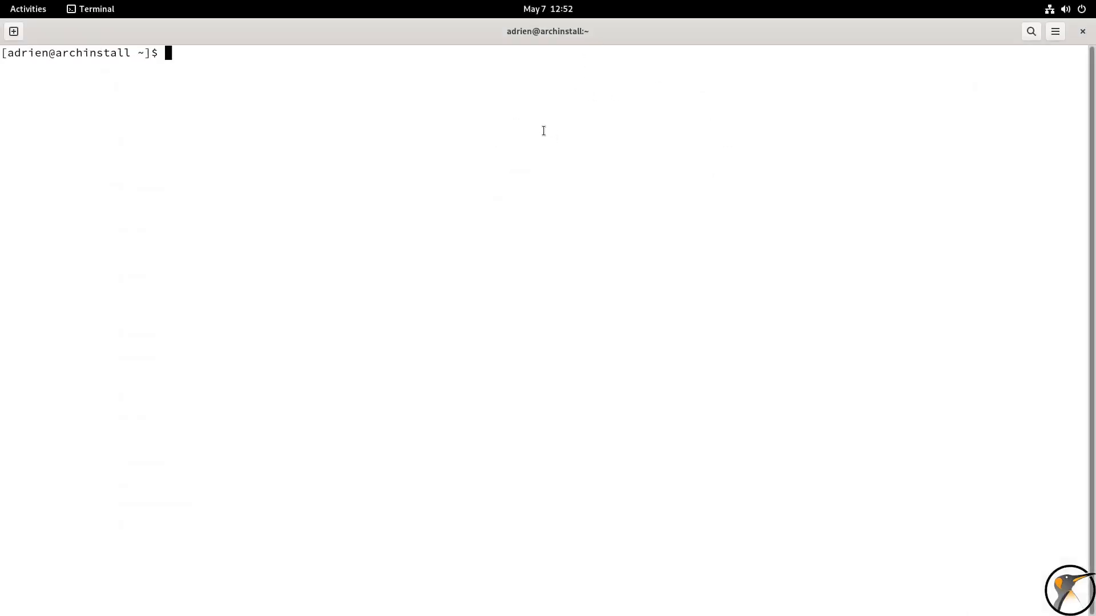
key("ctrl+plus")
Switch to a root login shell with su - and enter the root password
type("su -")
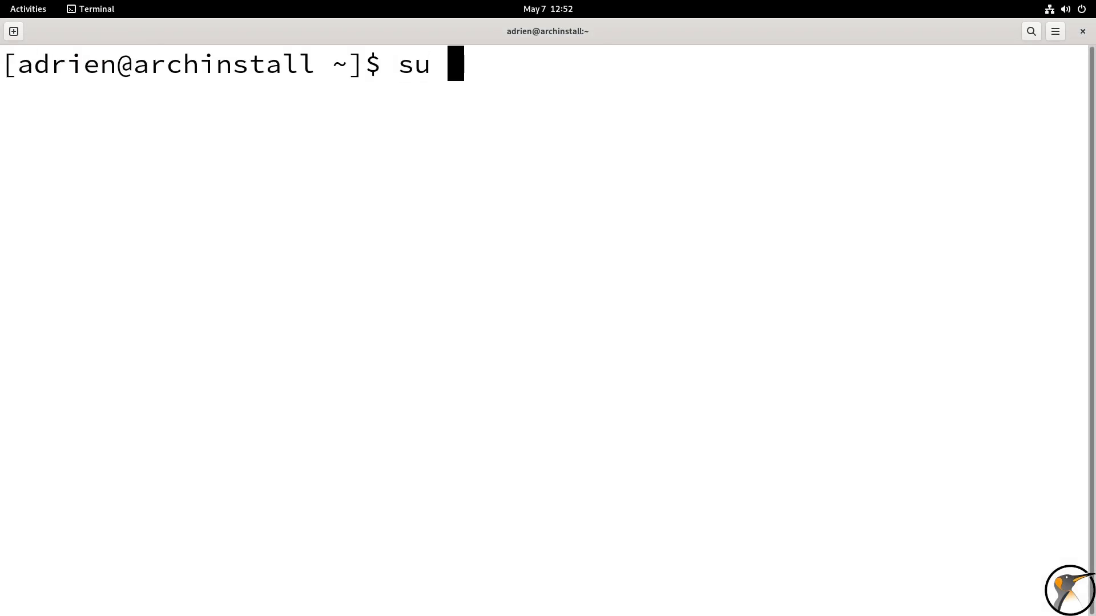
key("Return")
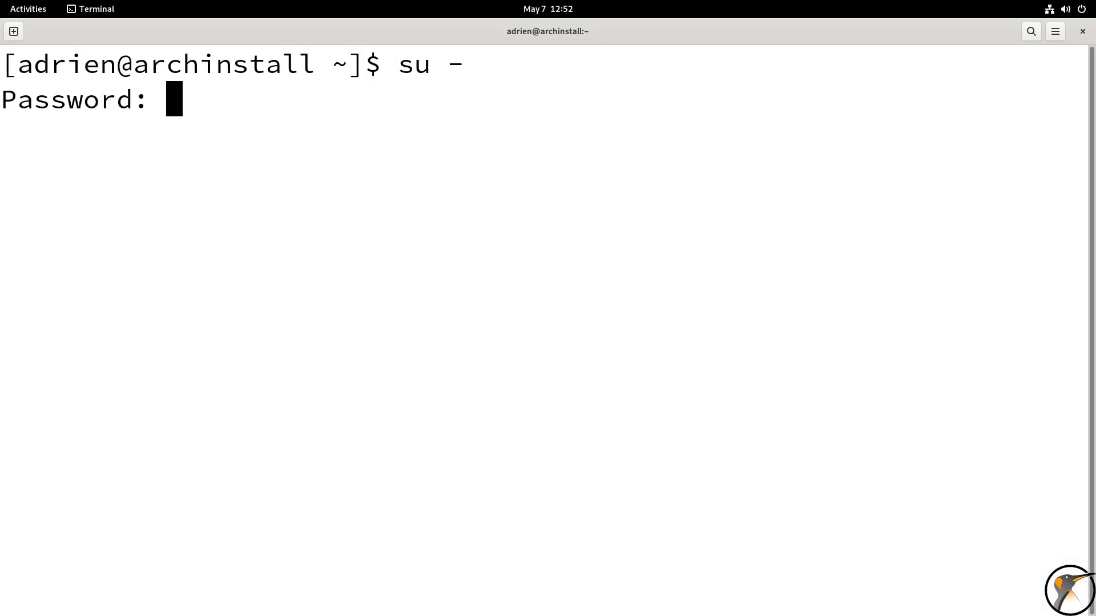
key("Return")
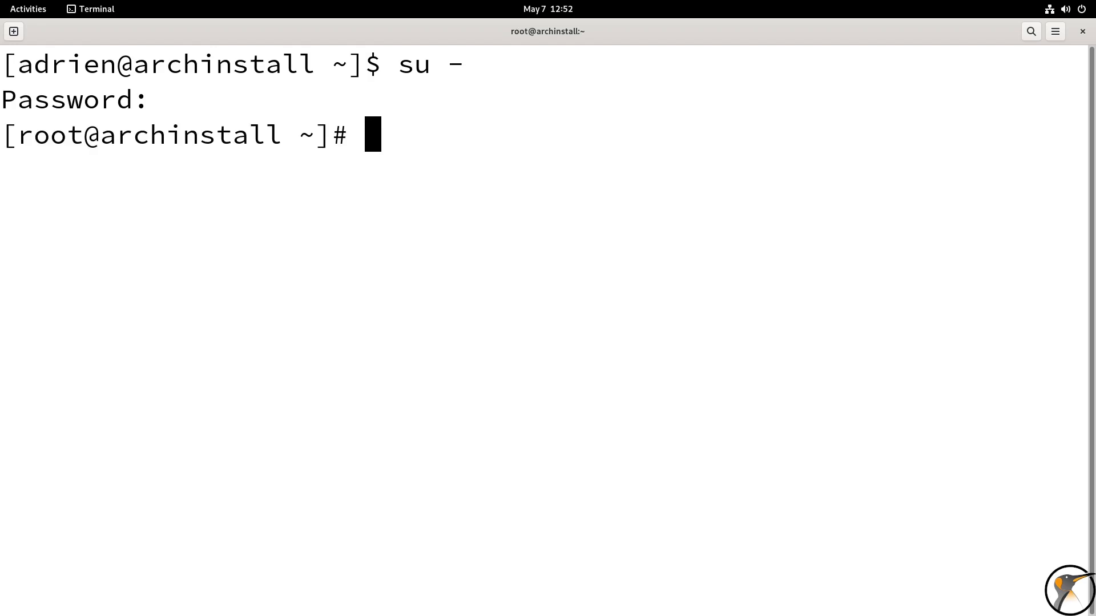
Open /etc/locale.conf in vim
type("vimù")
key("BackSpace")
type("/etc/")
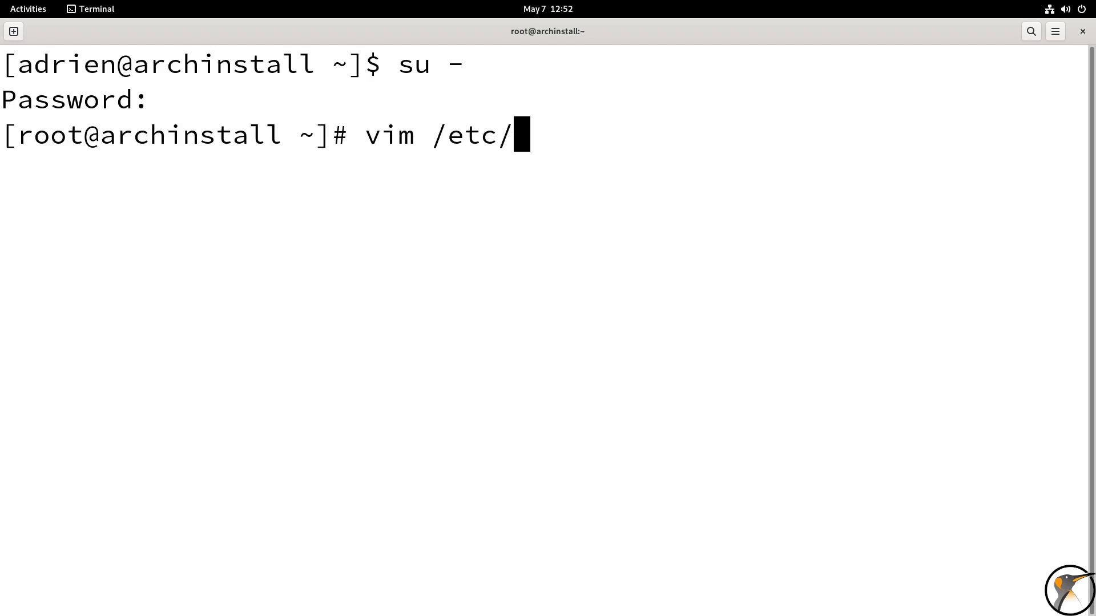
type("locale.co")
key("Tab")
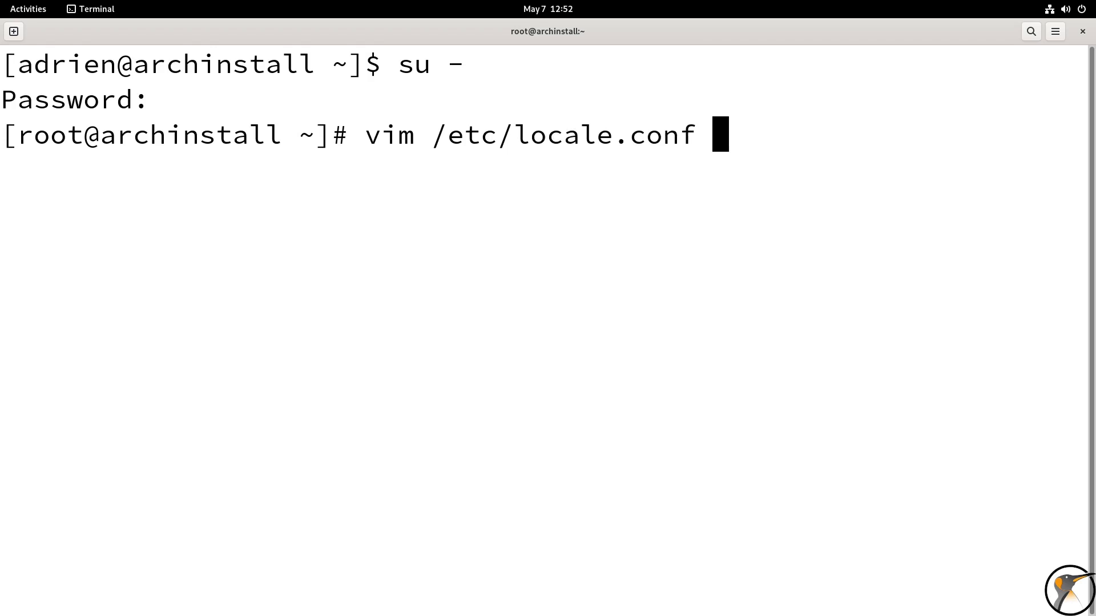
key("Return")
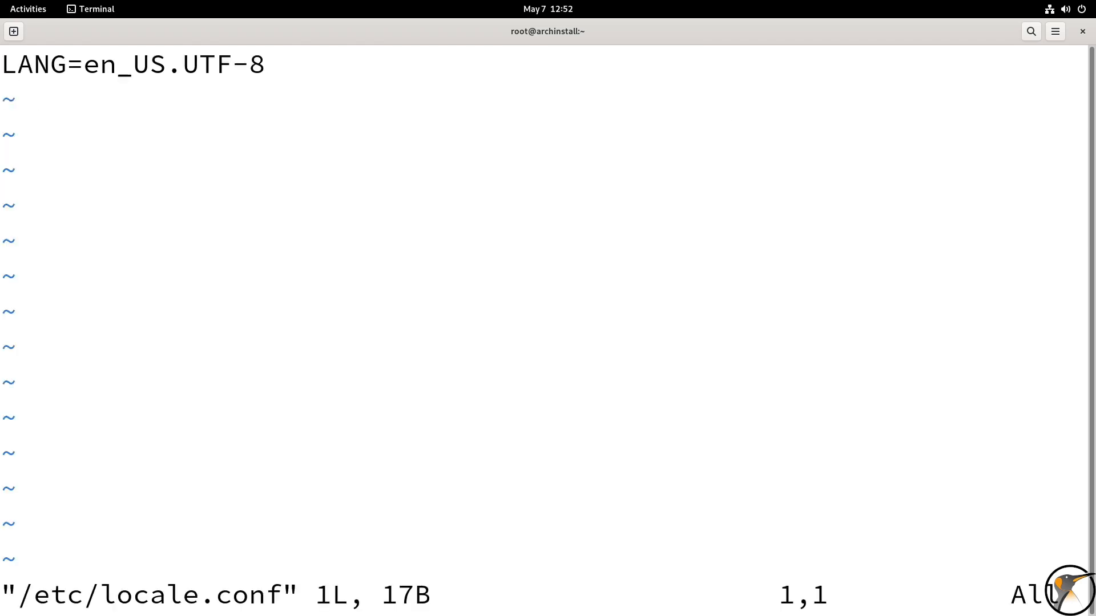
Change the LANG value in /etc/locale.conf to fr_FR.UTF-8, save the file and quit vim
key("l")
key("l")
key("l")
key("l")
key("l")
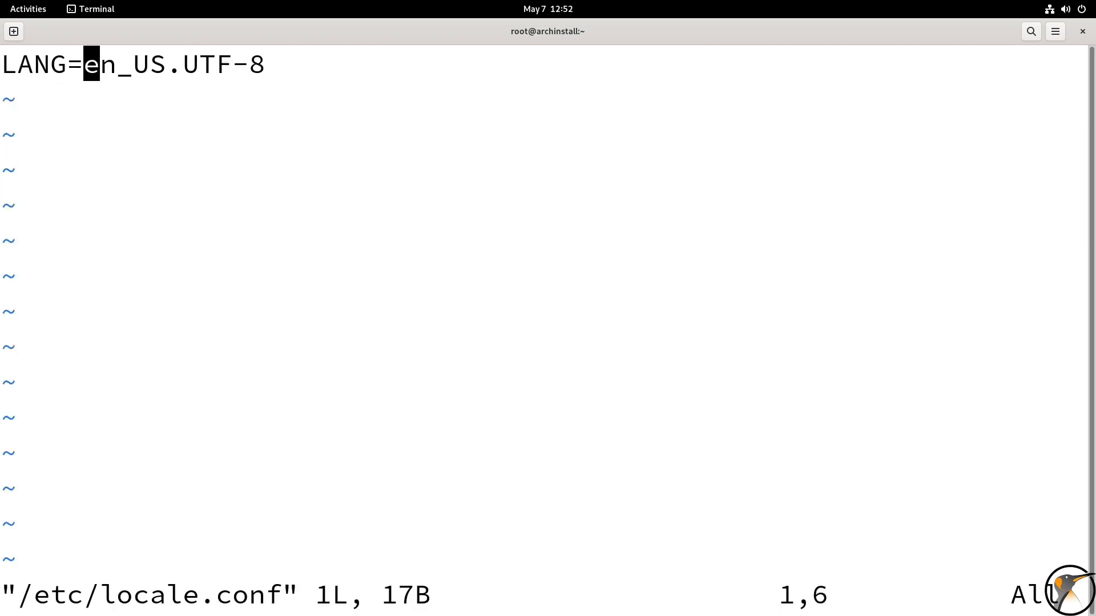
key("shift+r")
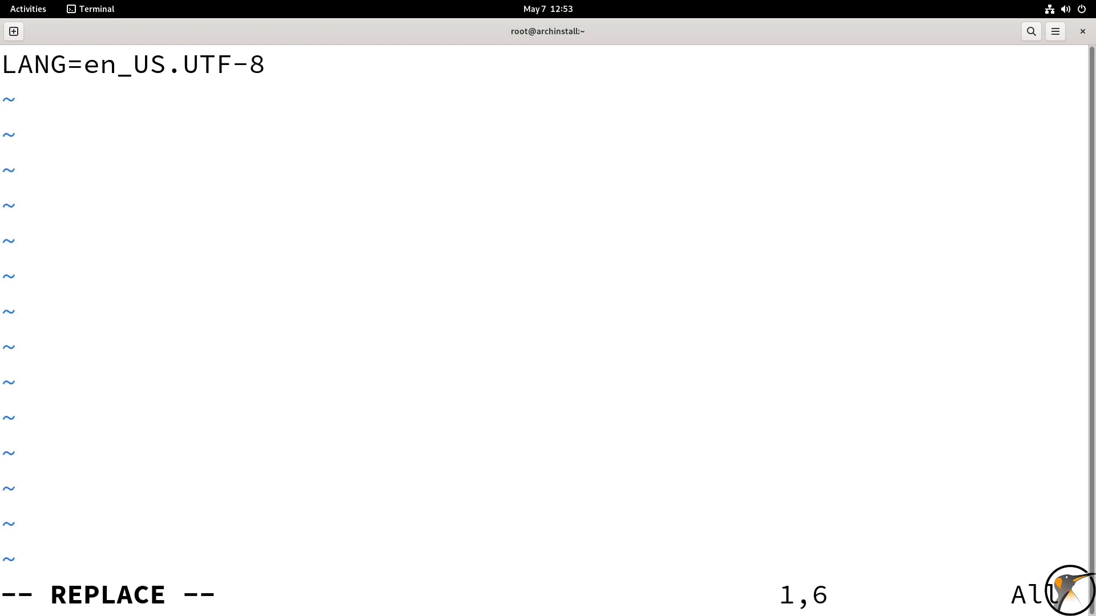
type("f")
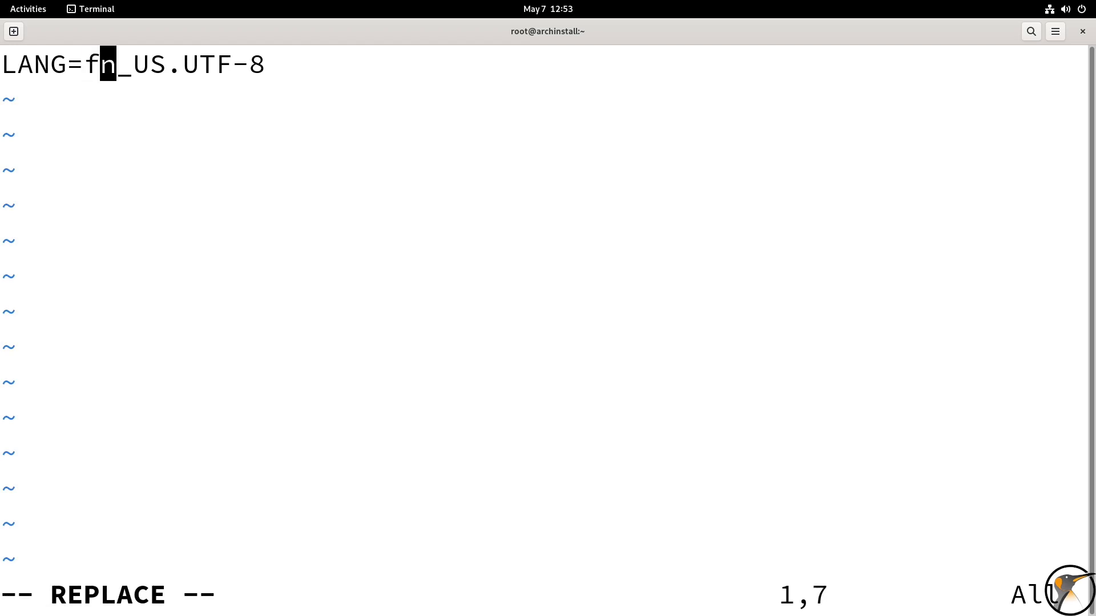
type("r_FR")
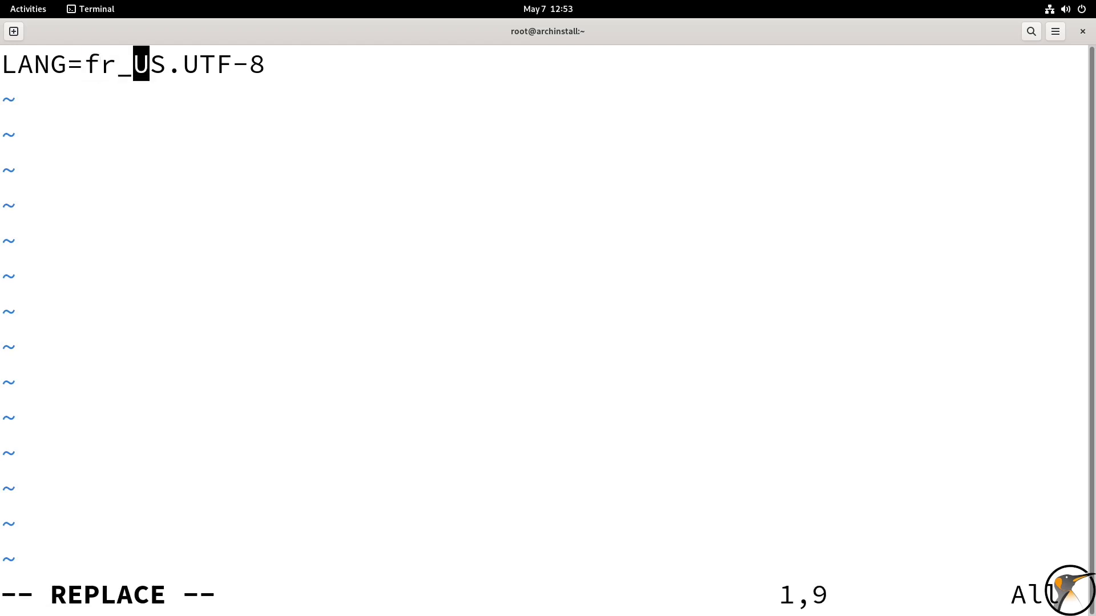
key("Escape")
type(":wq")
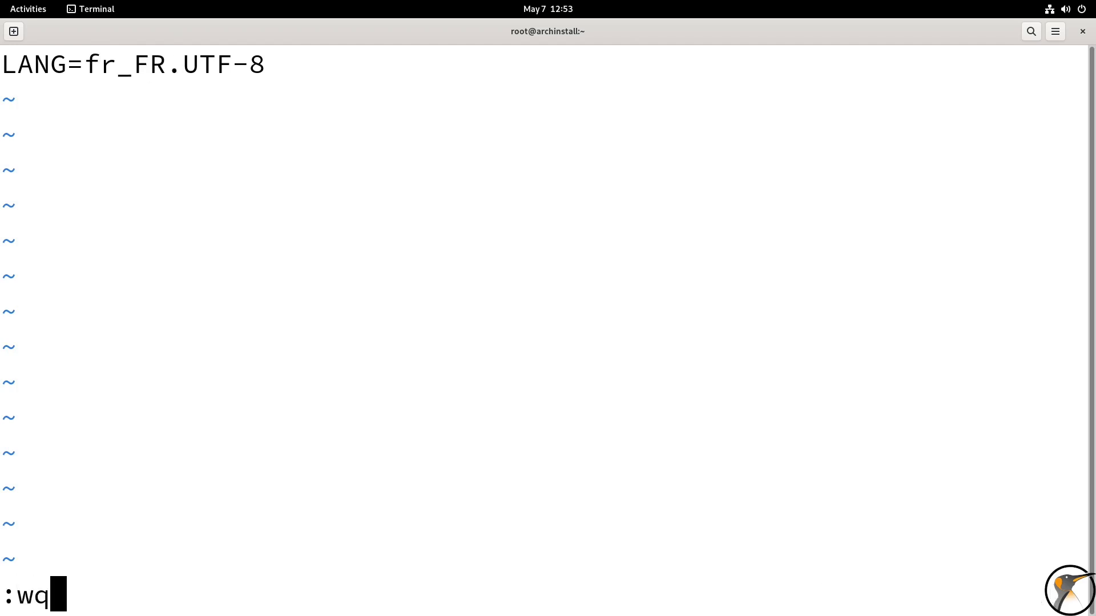
key("Return")
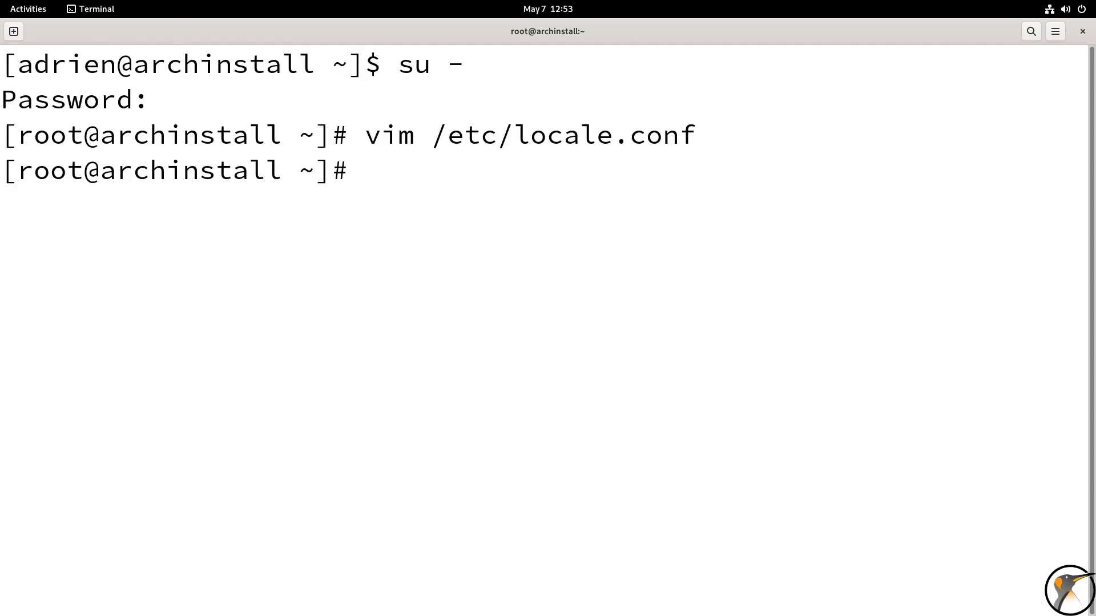
Open /etc/locale.gen in vim
key("Up")
key("BackSpace")
key("BackSpace")
key("BackSpace")
key("BackSpace")
key("BackSpace")
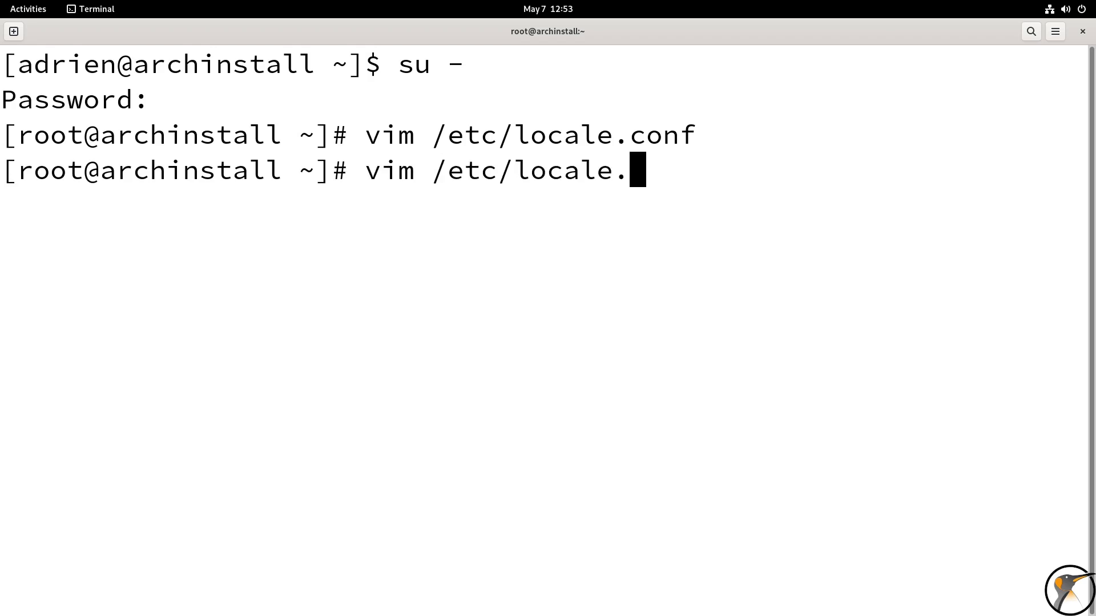
key("Tab")
key("Tab")
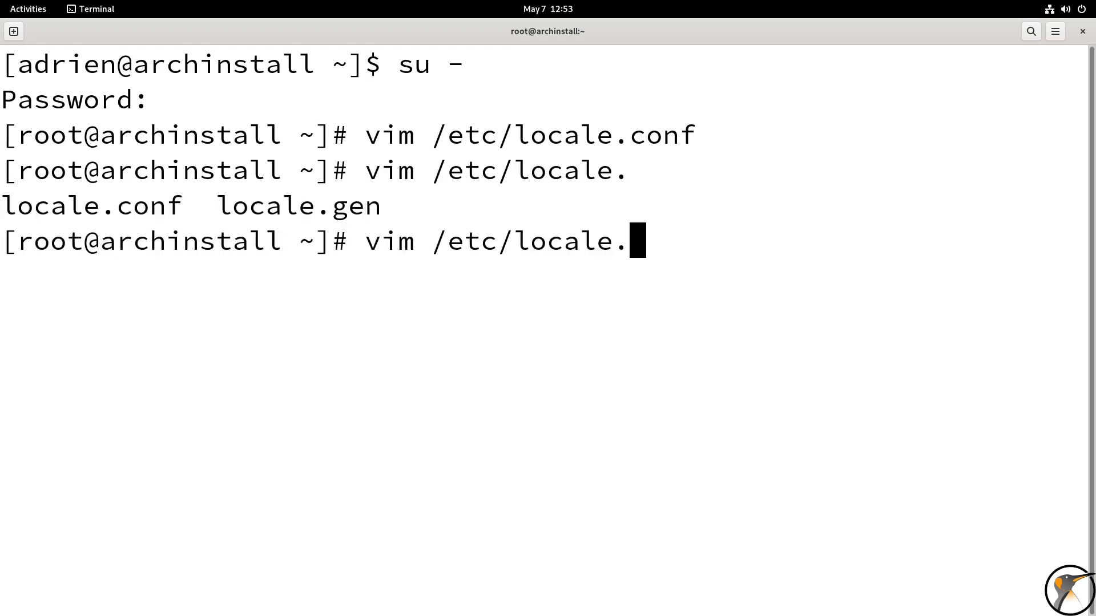
type("g")
key("Tab")
key("Return")
Uncomment the fr_FR.UTF-8 UTF-8 line in locale.gen
key("Page_Down")
key("Page_Down")
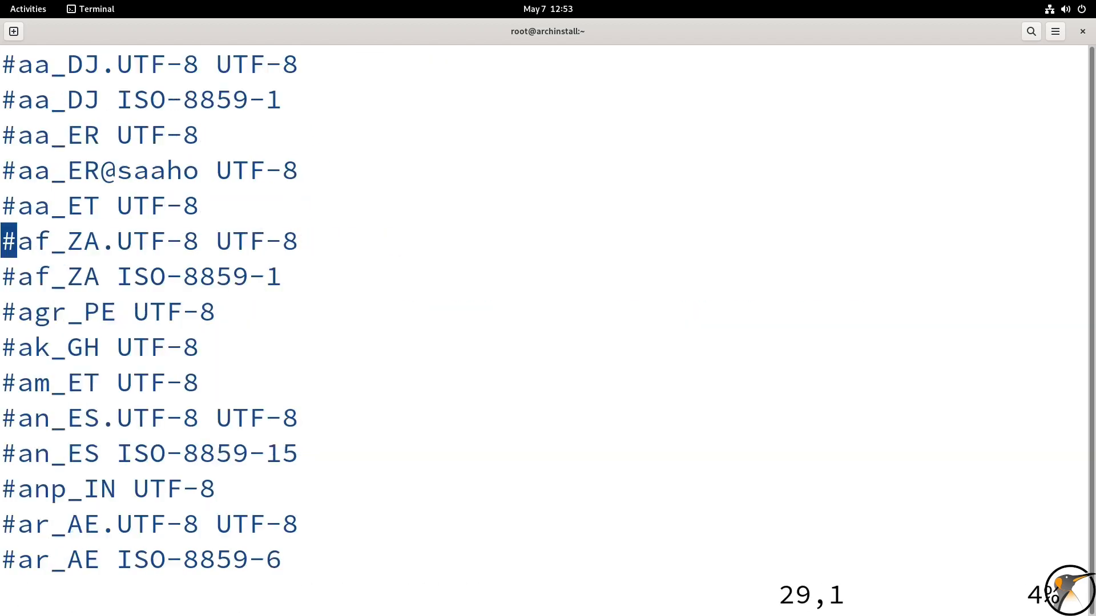
key("Page_Down")
key("Page_Down")
key("Page_Down")
key("Page_Down")
key("Page_Down")
key("Page_Down")
key("Page_Down")
key("Page_Down")
key("Page_Down")
key("Page_Down")
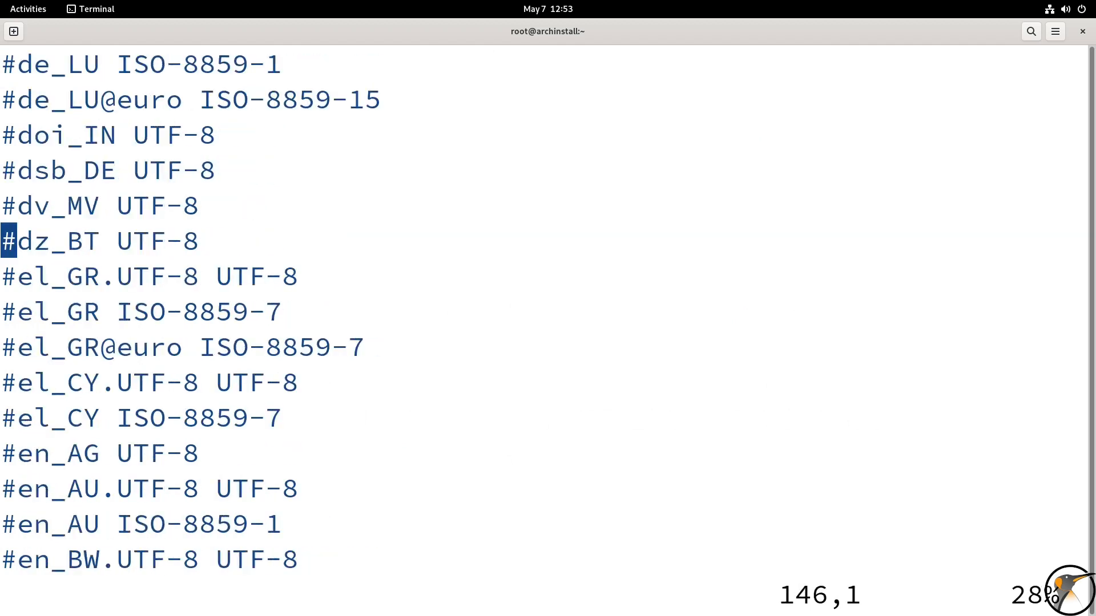
key("Page_Down")
key("Page_Down")
key("Page_Down")
key("Page_Down")
key("Page_Down")
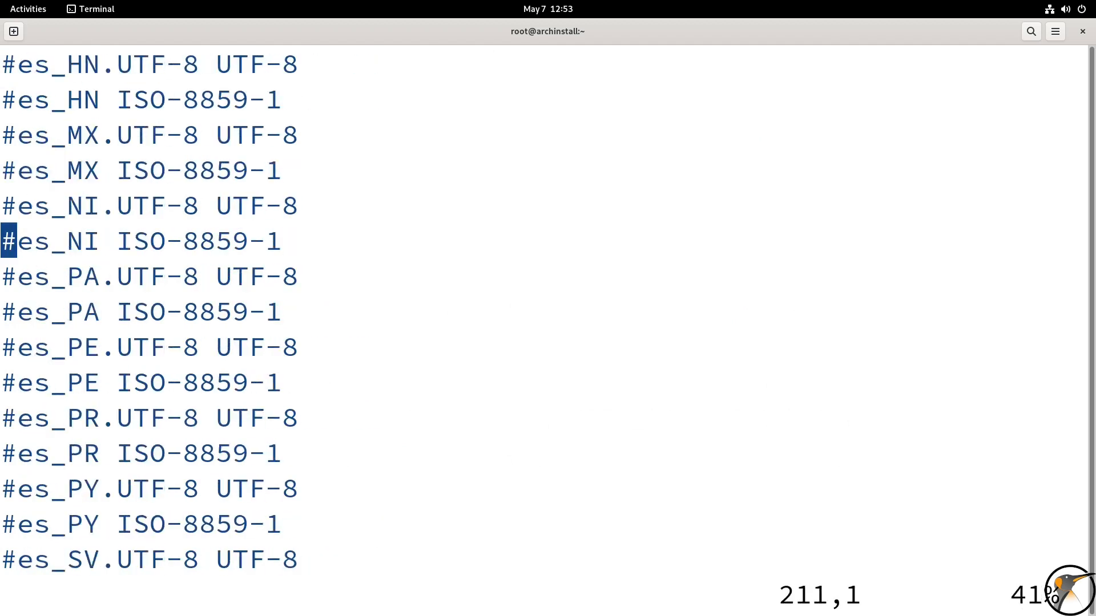
key("Page_Down")
key("Page_Down")
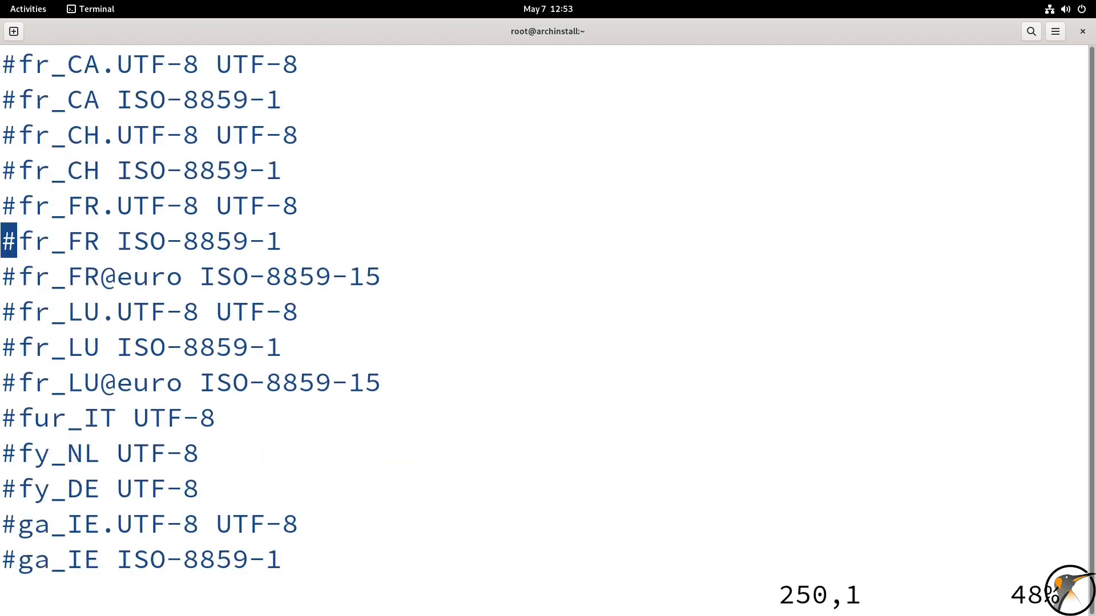
key("Up")
key("x")
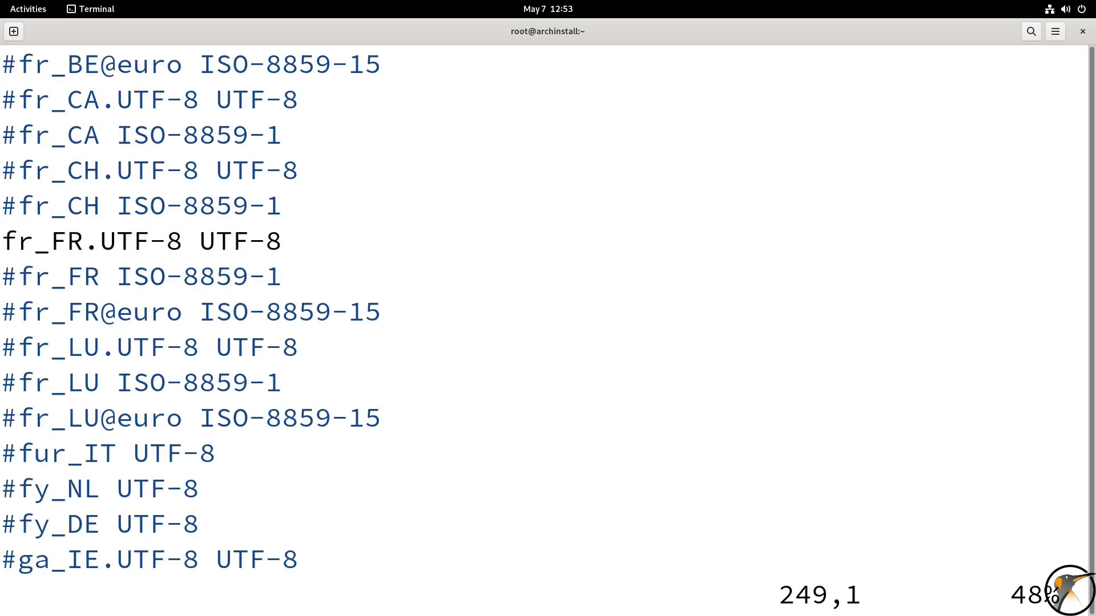
Delete the two en_US.UTF-8 UTF-8 lines at the end of locale.gen, save the file and quit vim
key("Page_Down")
key("Page_Down")
key("Page_Down")
key("Page_Down")
key("Page_Down")
key("Page_Down")
key("Page_Down")
key("Page_Down")
key("Page_Down")
key("Page_Down")
key("Page_Down")
key("Page_Down")
key("Page_Down")
key("Page_Down")
key("Page_Down")
key("Page_Down")
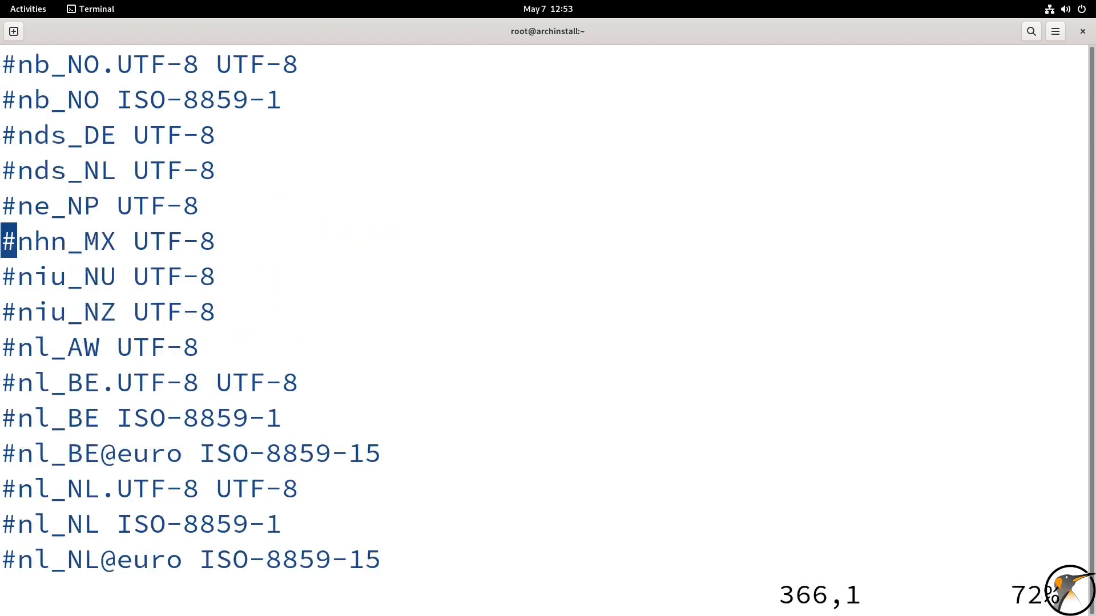
key("Page_Down")
key("Page_Down")
key("Page_Down")
key("Page_Down")
key("Page_Down")
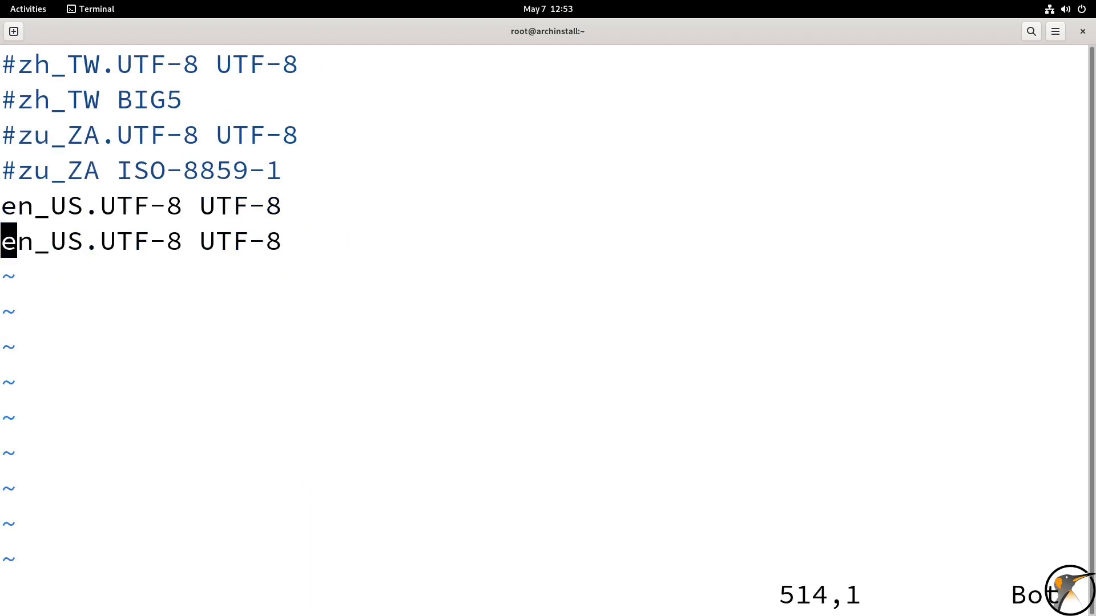
key("Up")
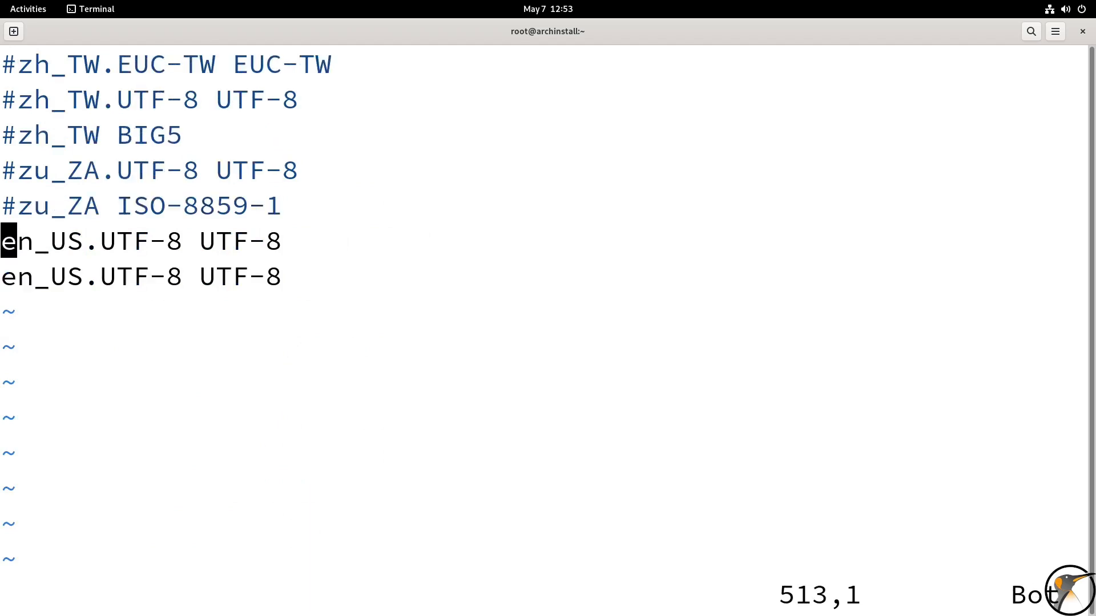
key("Escape")
key("2")
key("d")
key("d")
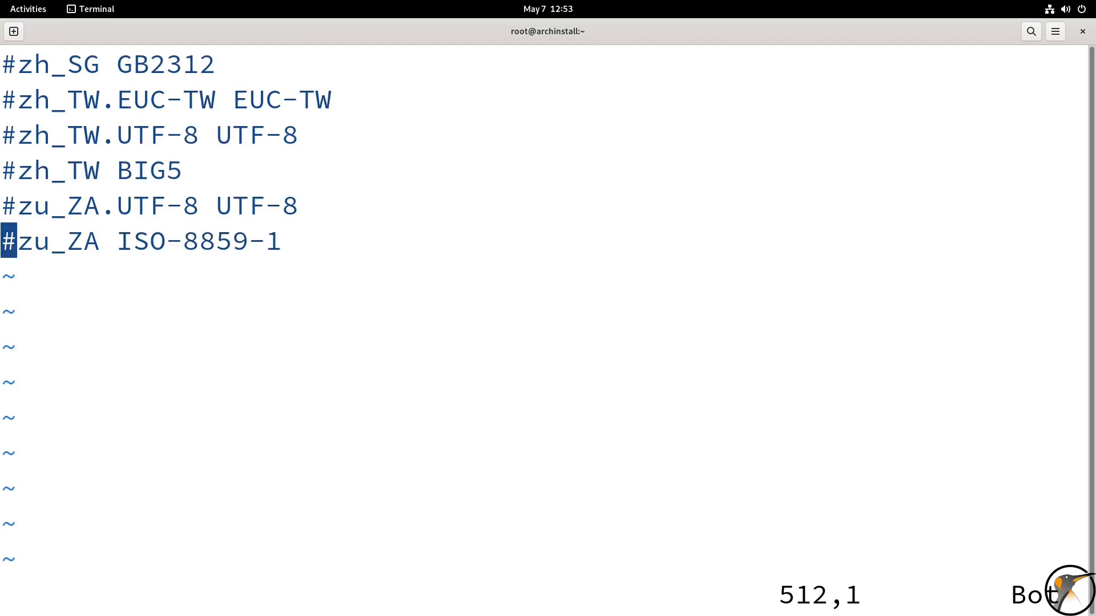
type(":wq")
key("Return")
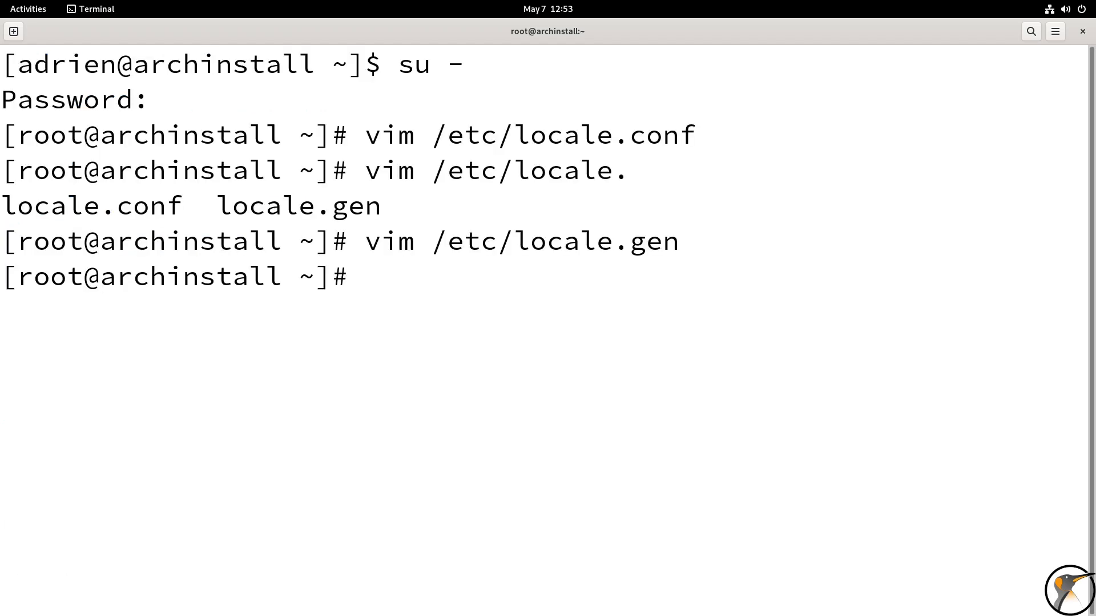
Generate the enabled locales with locale-gen
type("locale-gen")
key("Return")
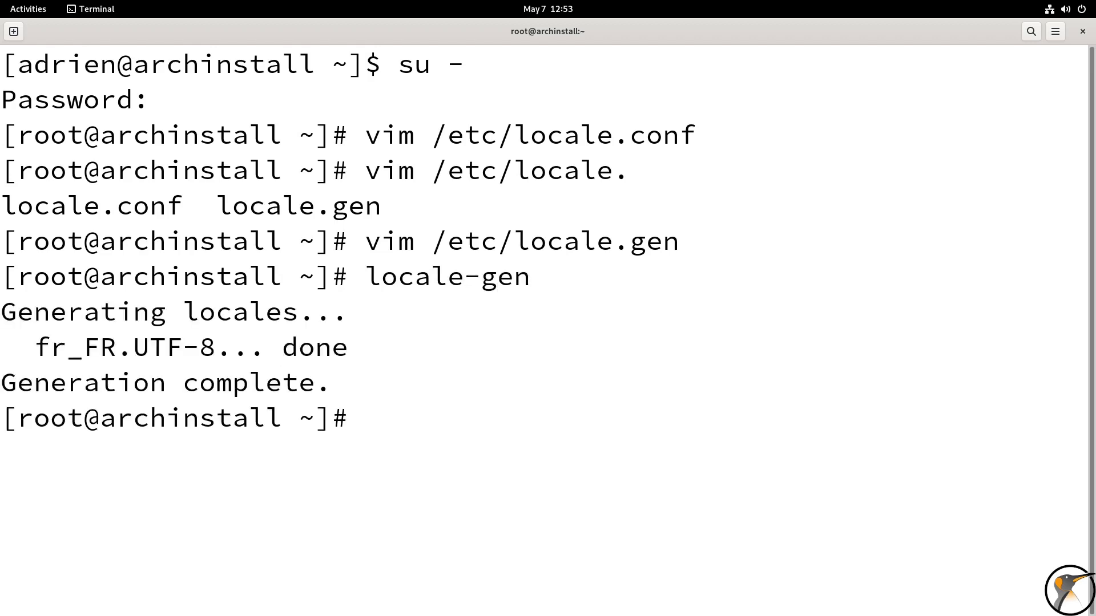
Display the system information with uname -a and highlight the kernel version in the output
type("uname -")
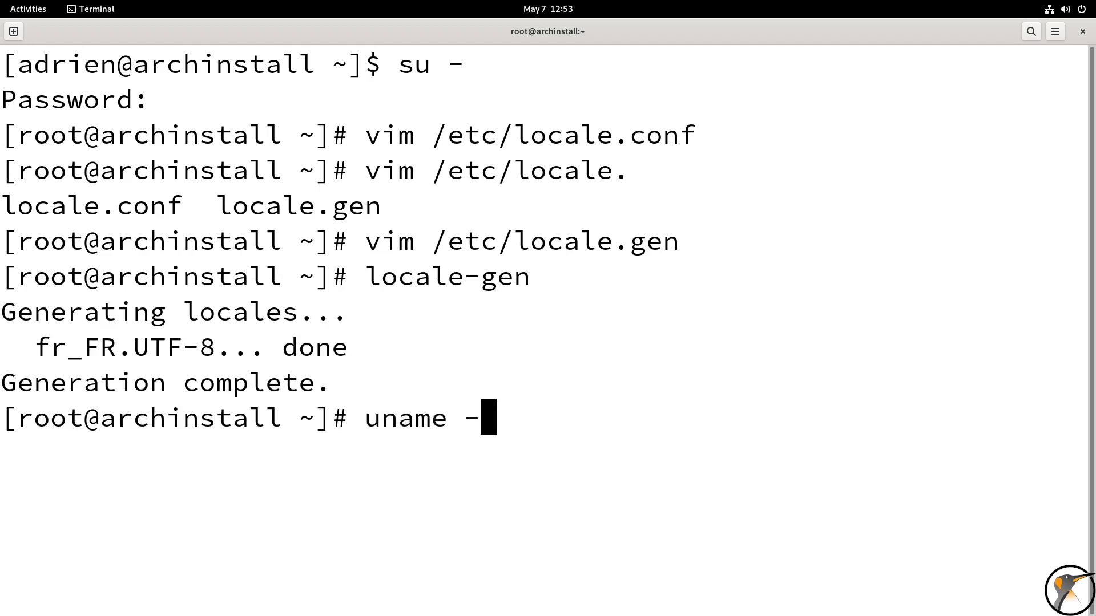
type("a")
key("Return")
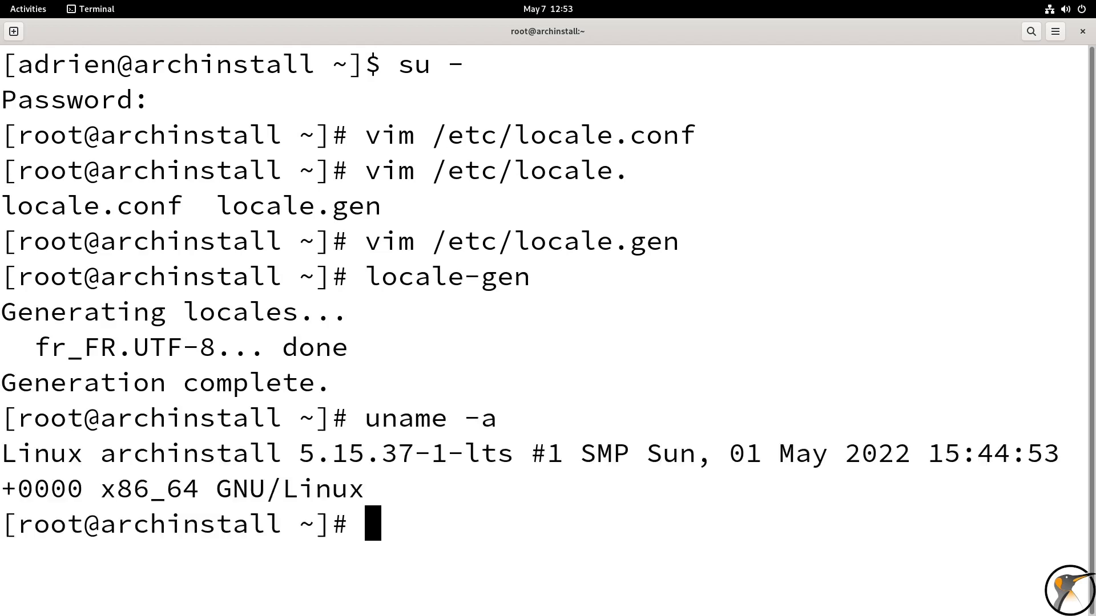
double_click(365, 455)
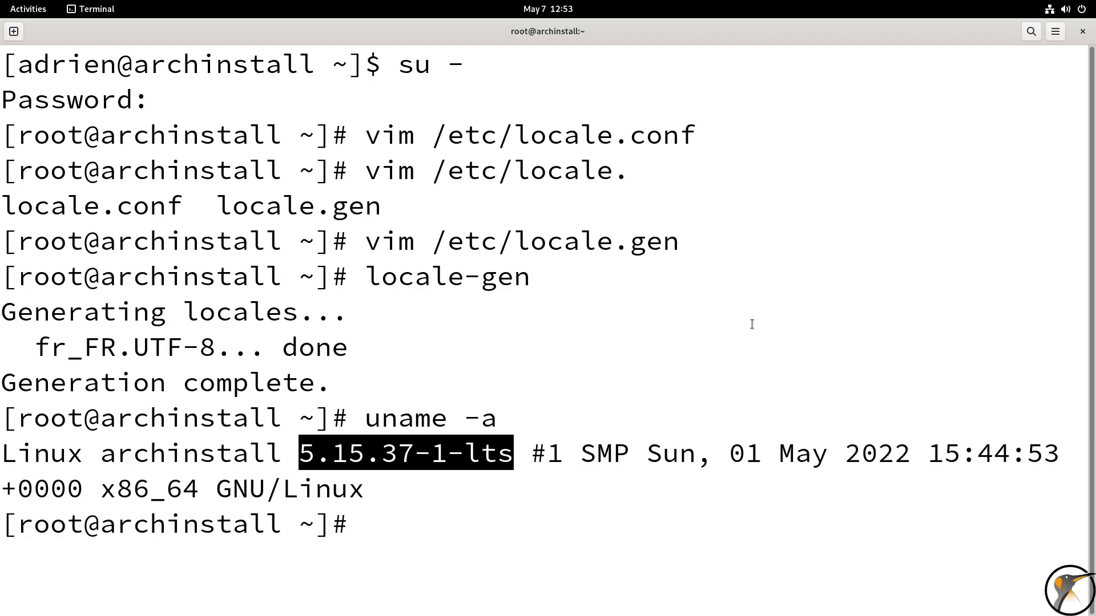
Reboot the virtual machine from the root shell and boot the default GRUB entry
type("reboot")
key("Return")
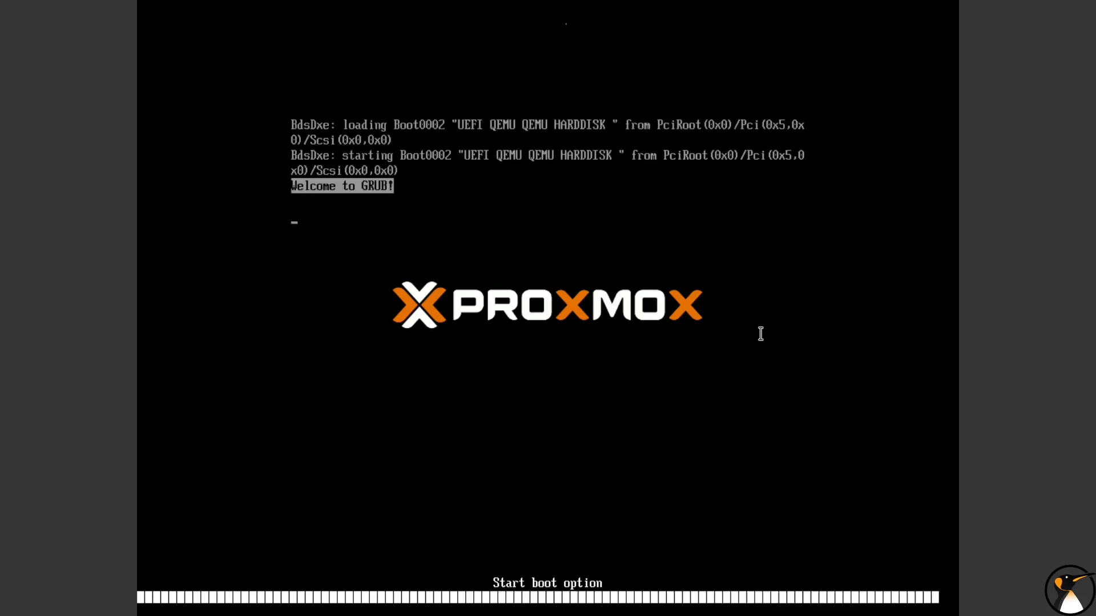
key("Return")
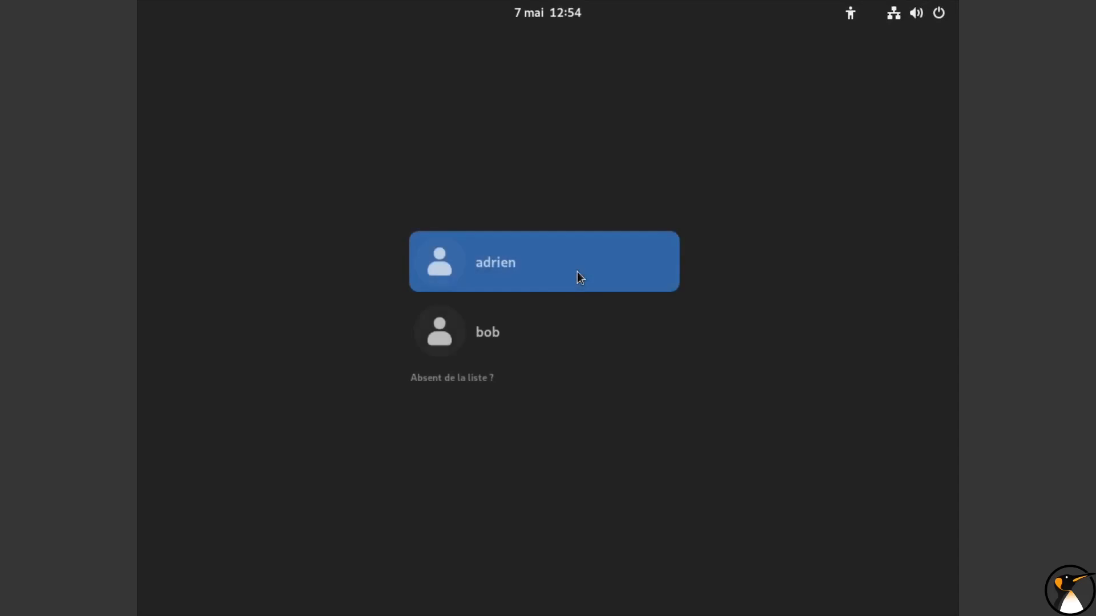
Log in to the first listed account with its password, briefly viewing the calendar on the login screen
left_click(543, 267)
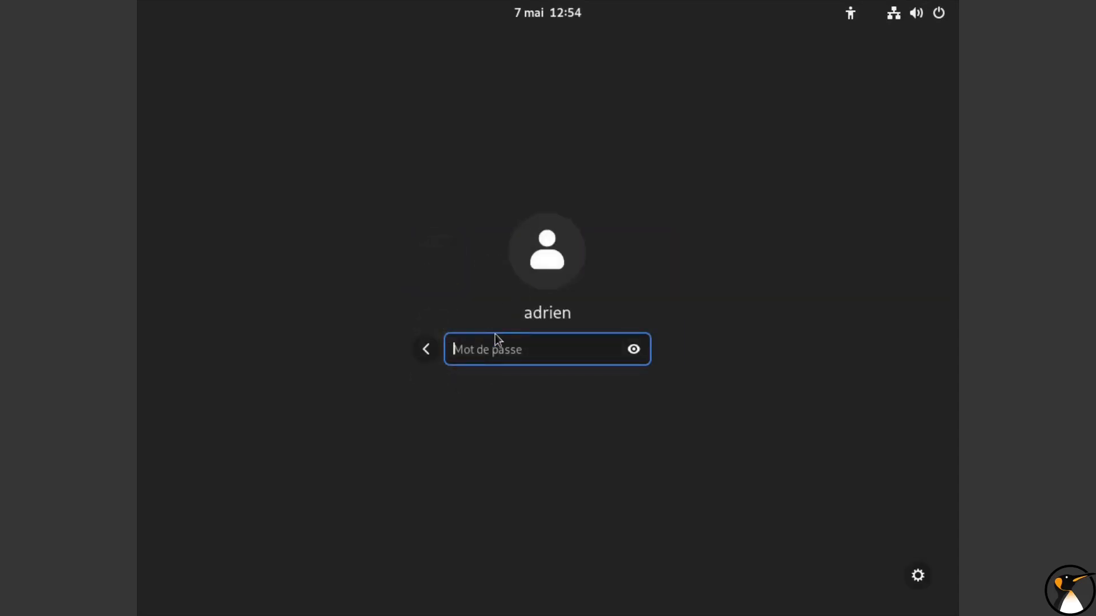
type("a")
left_click(551, 7)
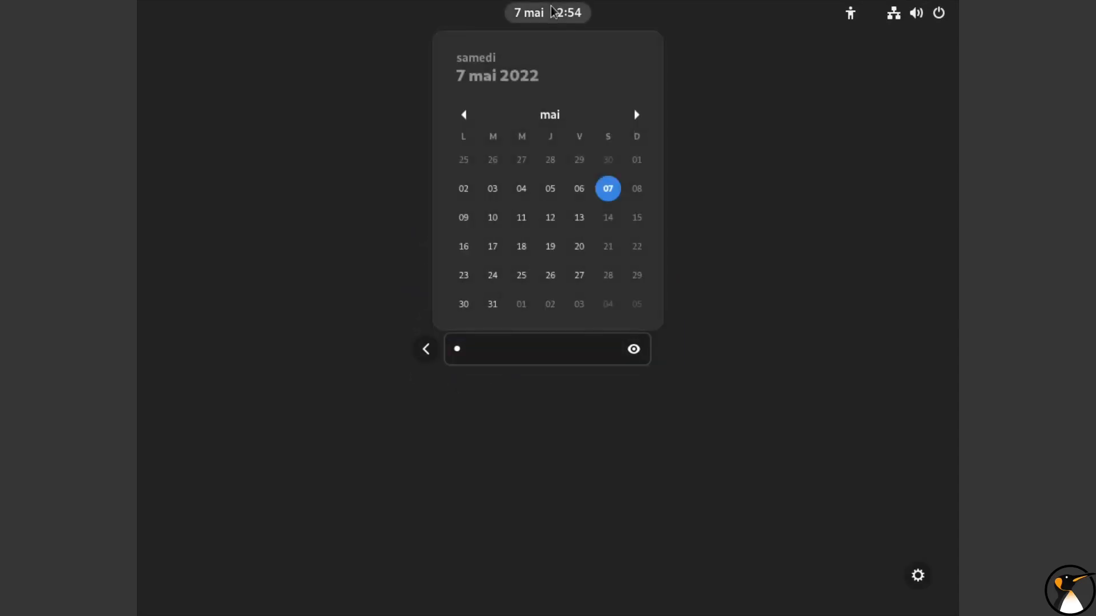
left_click(552, 11)
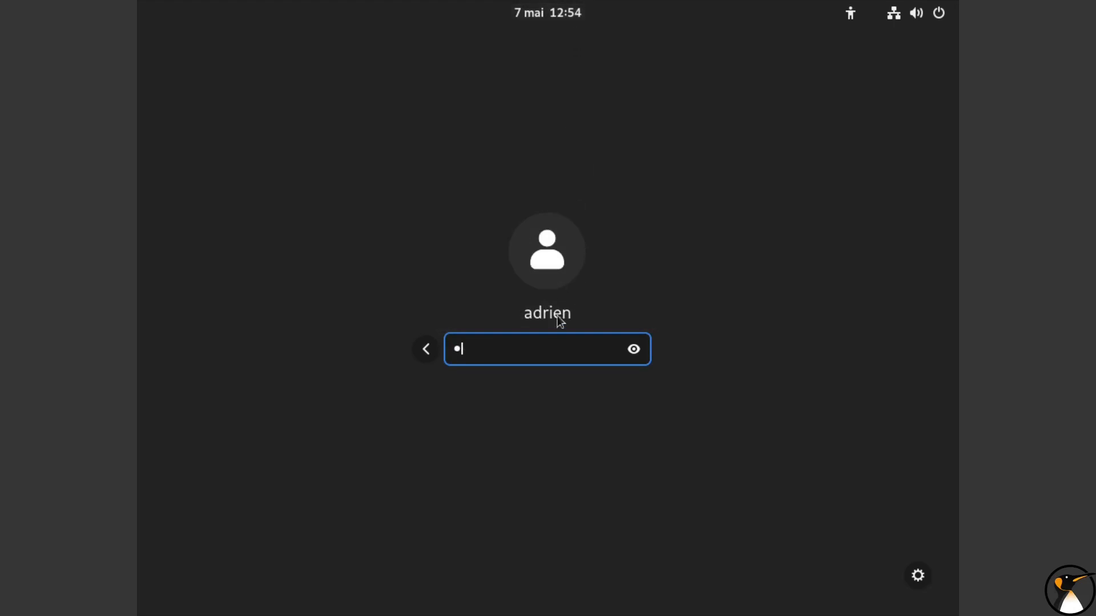
key("Return")
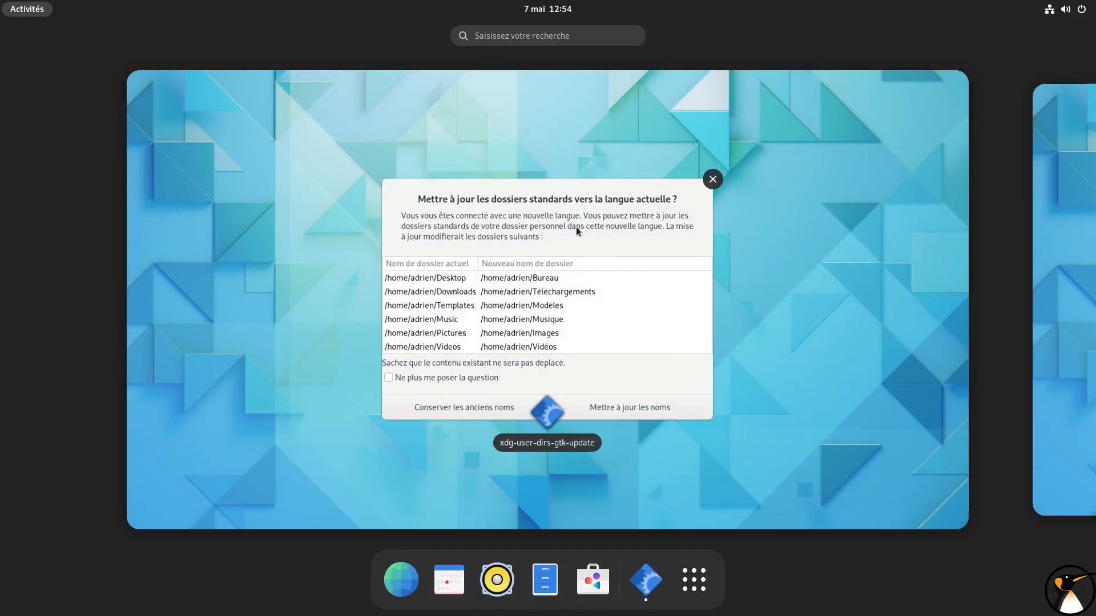
Update the standard home folders to their French names and open the personal folder in the file manager, moving its window aside
left_click(576, 231)
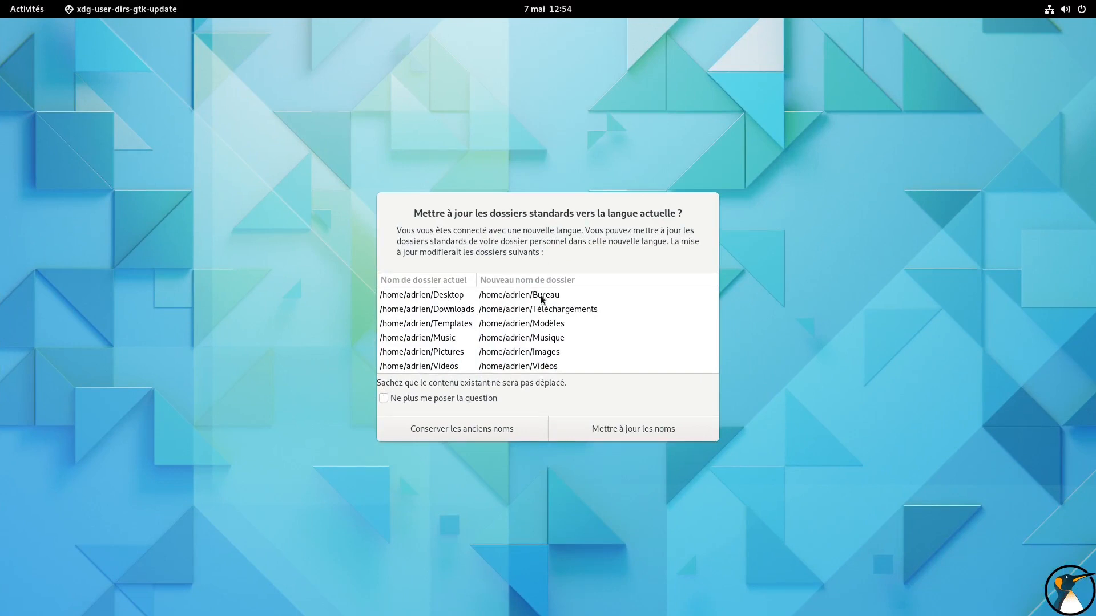
left_click(622, 431)
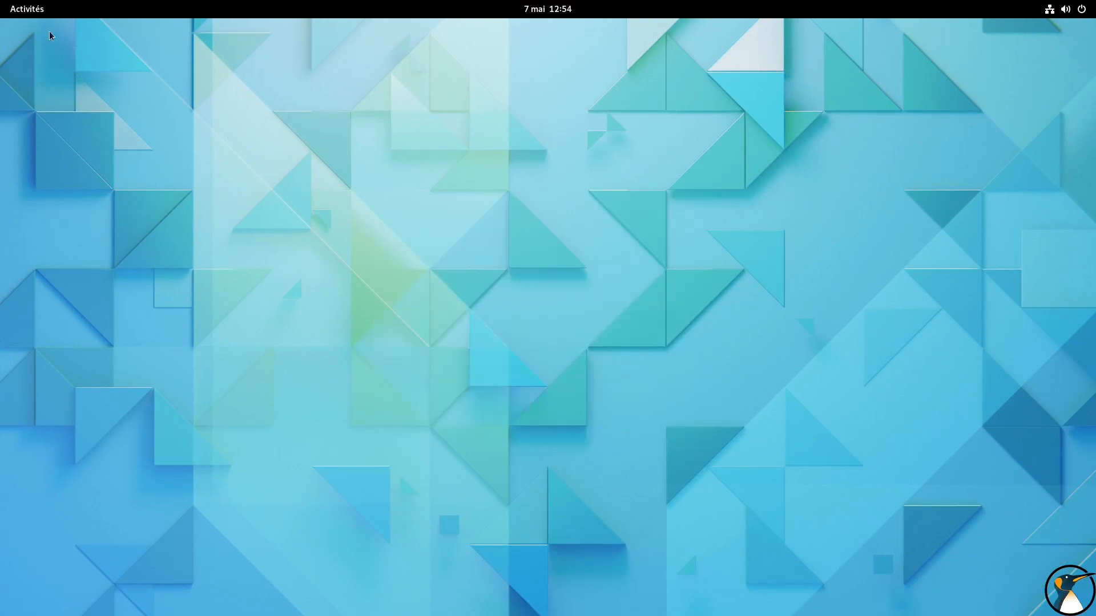
mouse_move(1, 0)
left_click(571, 577)
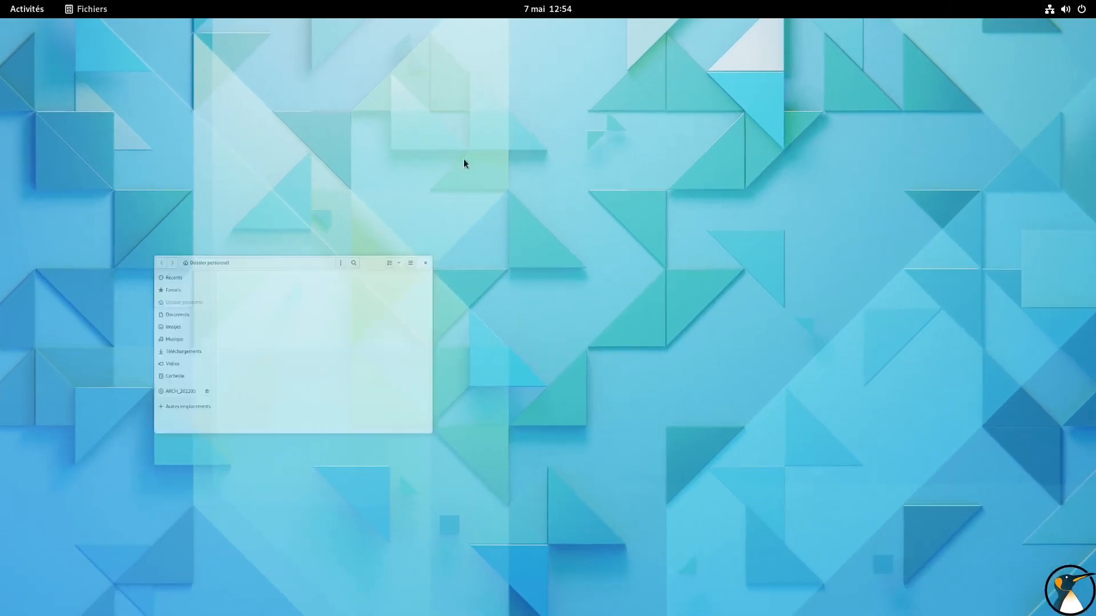
left_click_drag(320, 132, 306, 60)
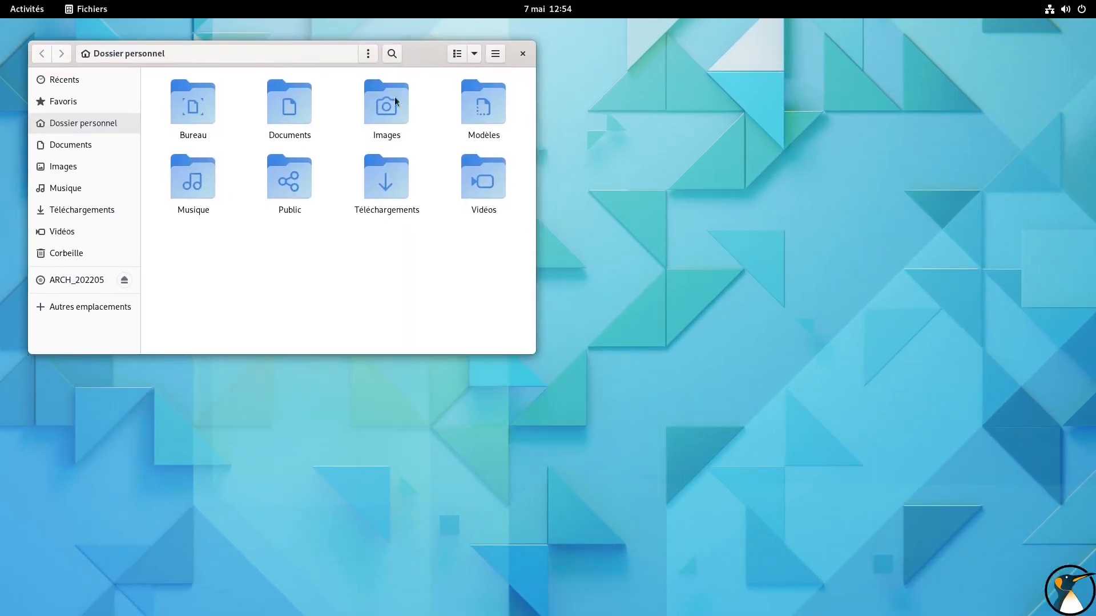
Open the system settings in a smaller window beside the file manager and show the À propos page
left_click(1063, 8)
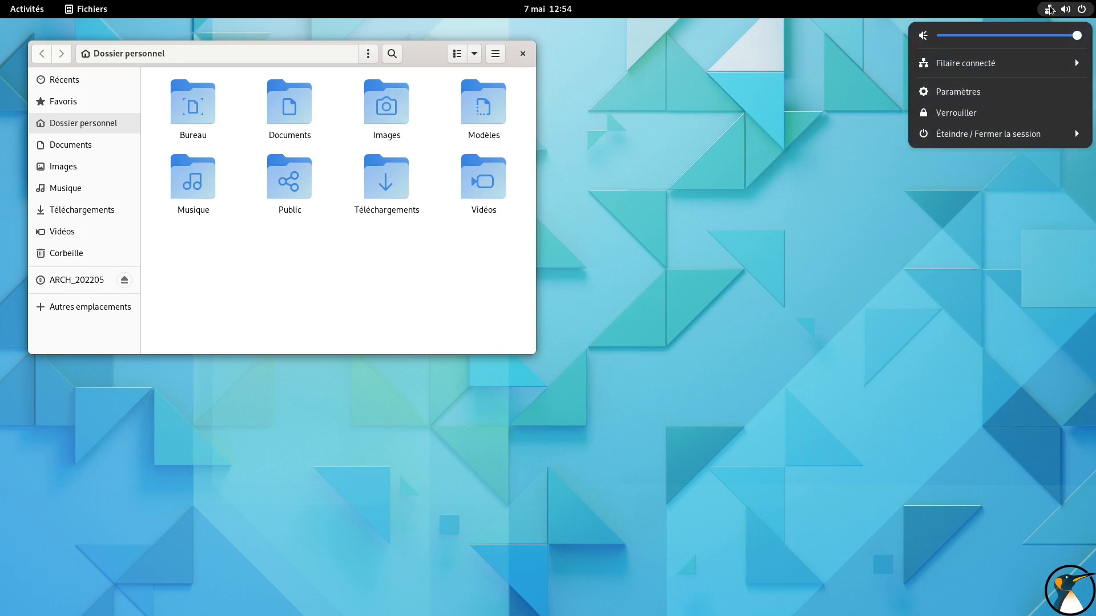
left_click(963, 92)
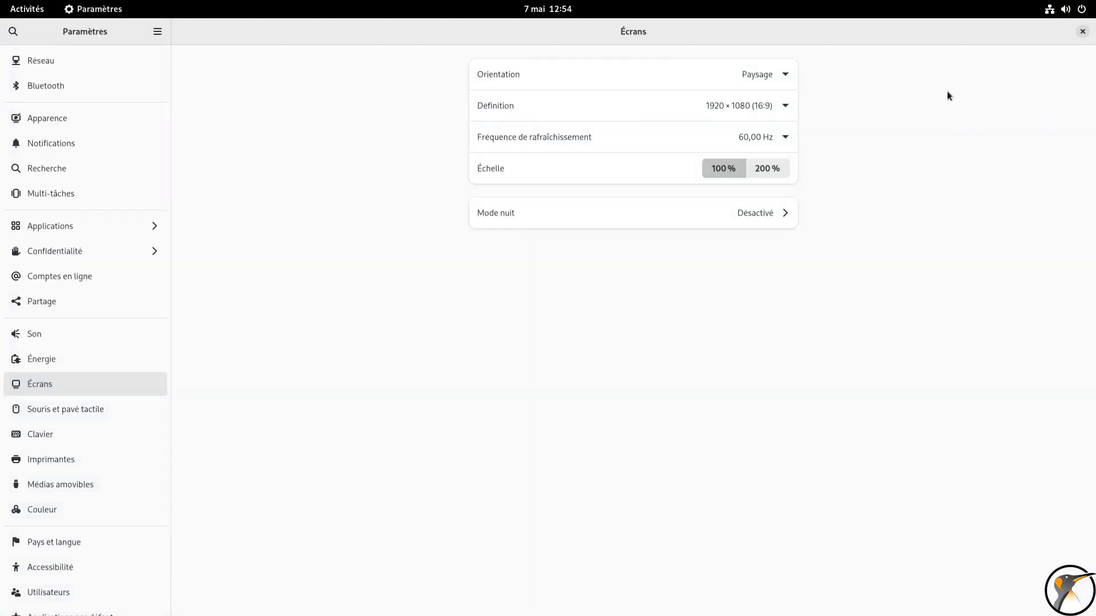
left_click_drag(747, 83, 467, 105)
scroll(558, 368, "down", 5)
scroll(557, 371, "down", 3)
left_click(538, 437)
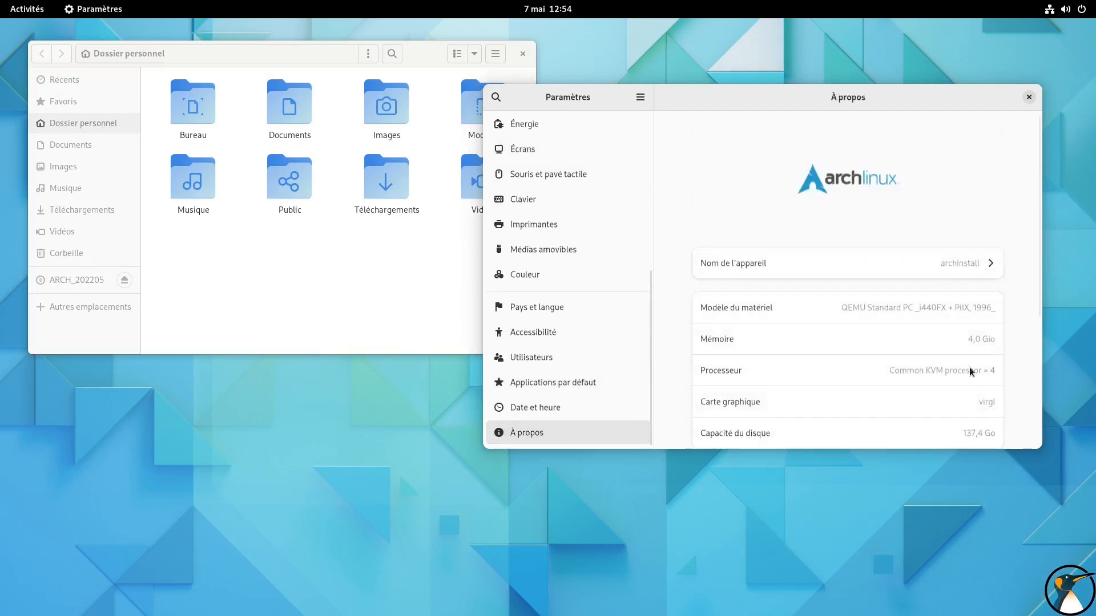
Review the system details on the À propos page and open Mises à jour logicielles, moving its window toward the middle of the desktop
scroll(970, 270, "down", 3)
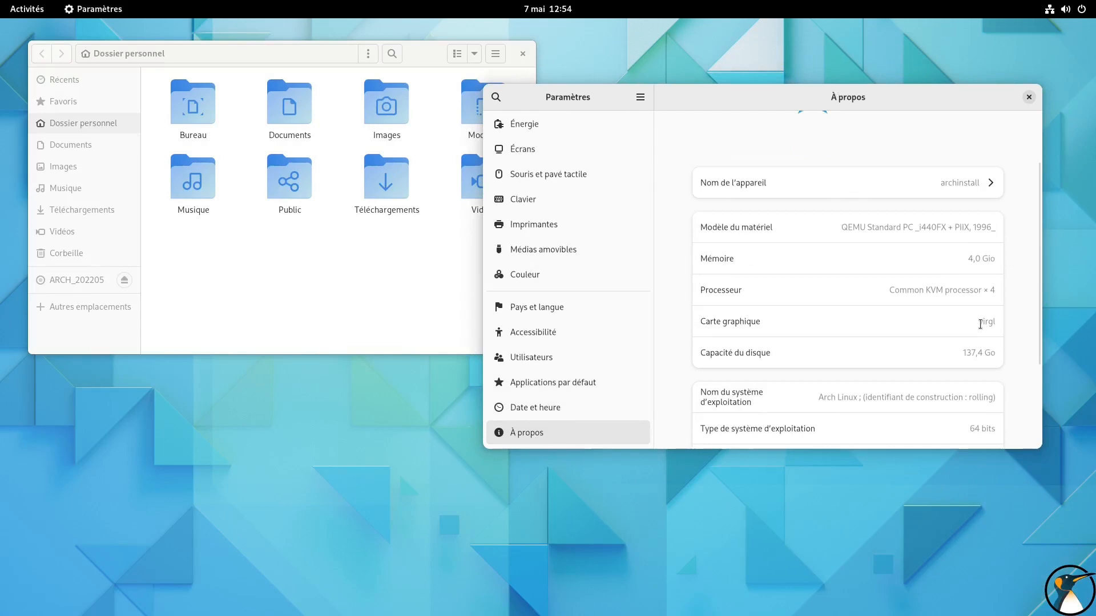
scroll(980, 323, "down", 5)
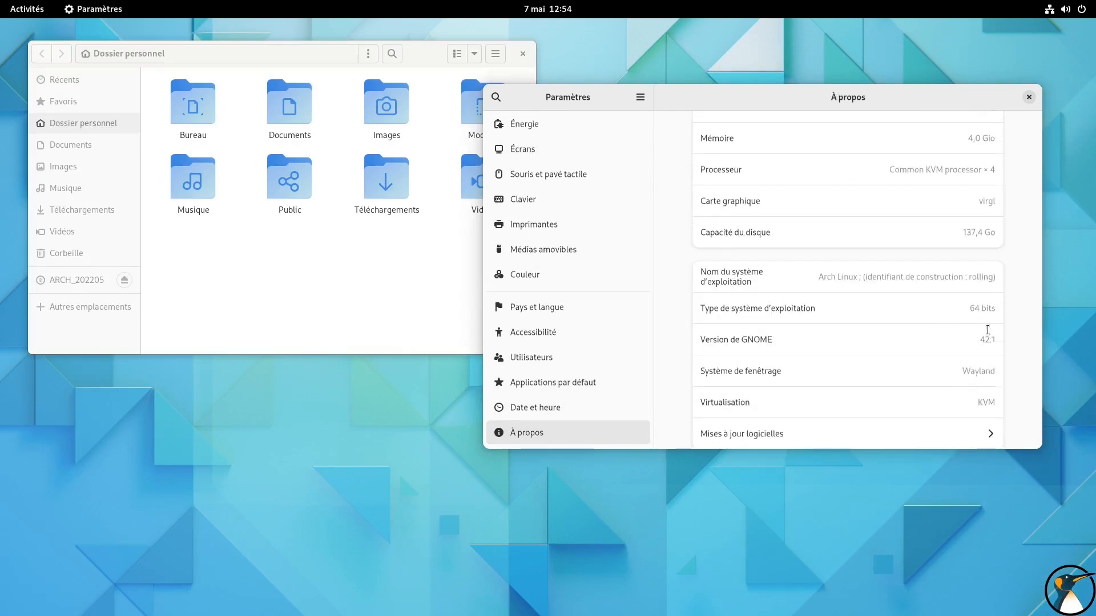
scroll(987, 330, "down", 1)
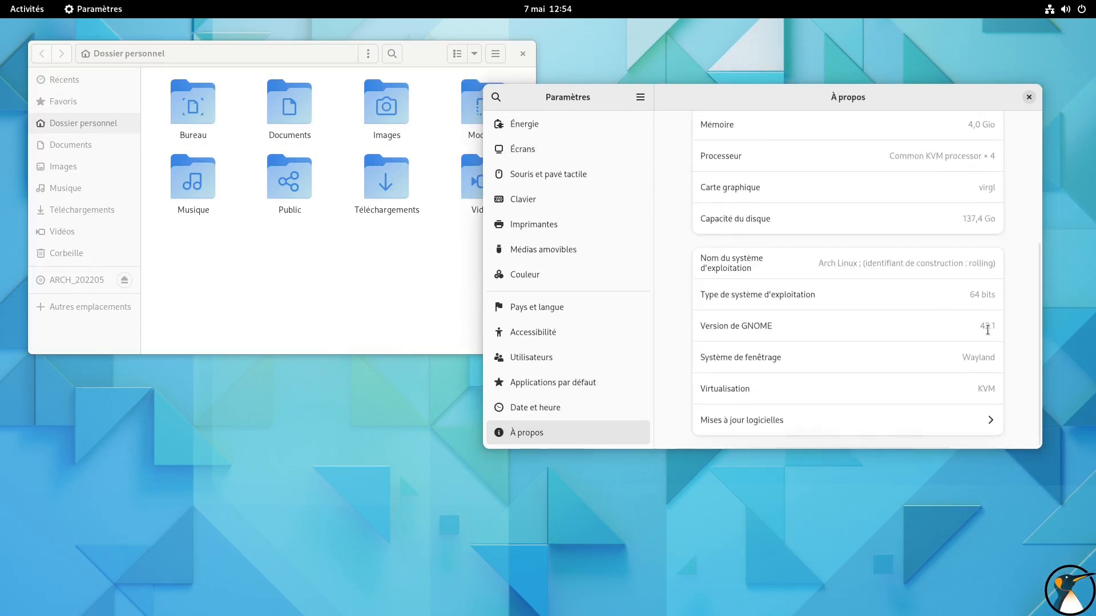
left_click(738, 421)
left_click_drag(170, 41, 451, 97)
left_click(293, 86)
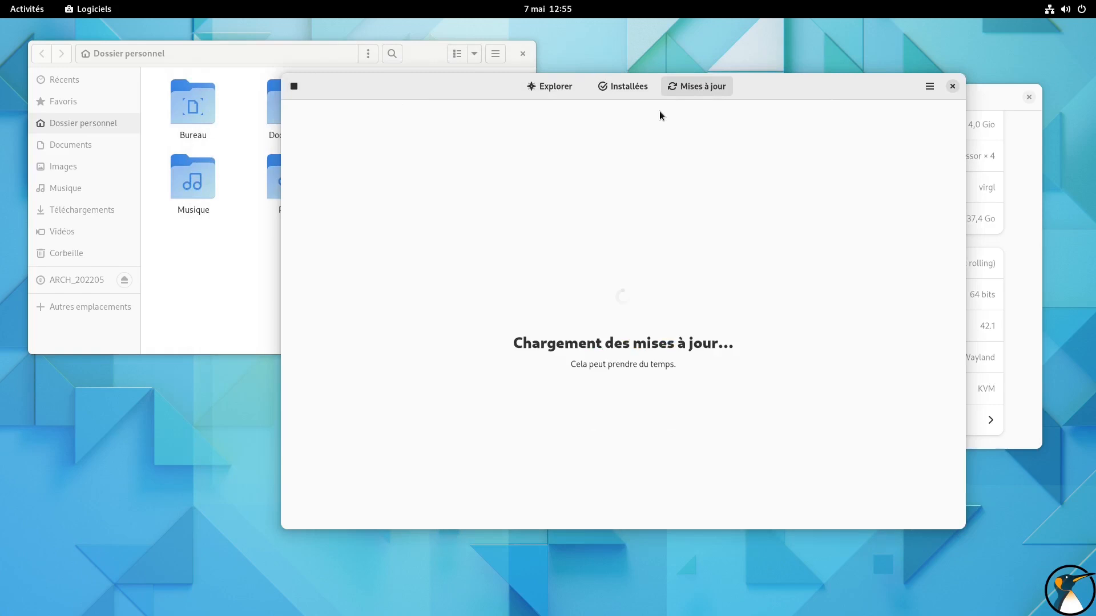
Check the list of enabled software repositories in Dépôts de logiciels and close it
left_click(930, 86)
left_click(929, 117)
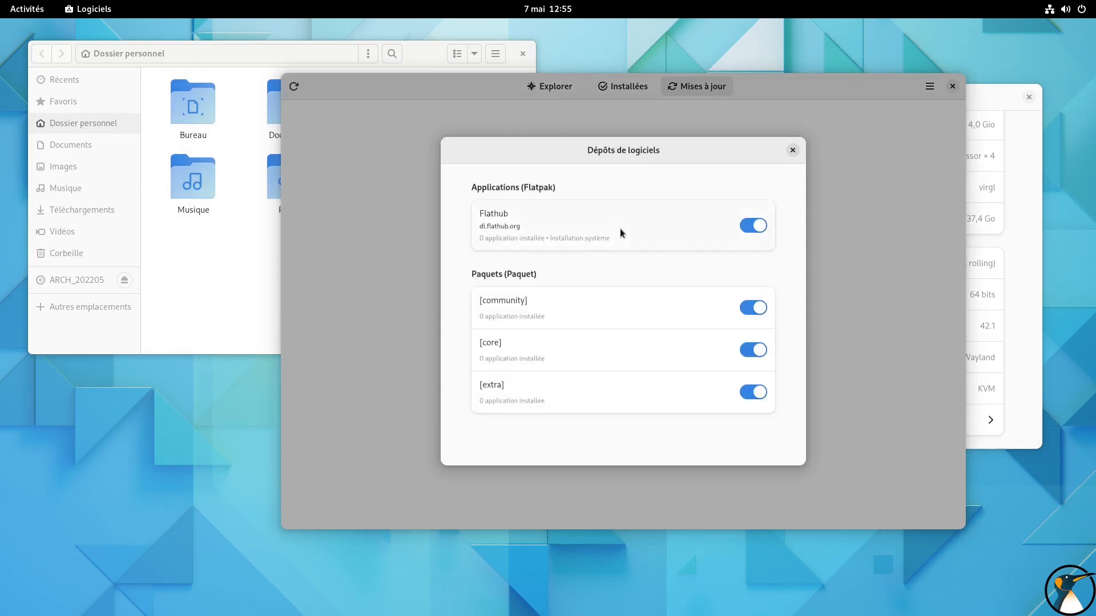
left_click(792, 150)
Search the software catalogue for "songre" and install SongRec from the Flathub (Flatpak) source
left_click(570, 92)
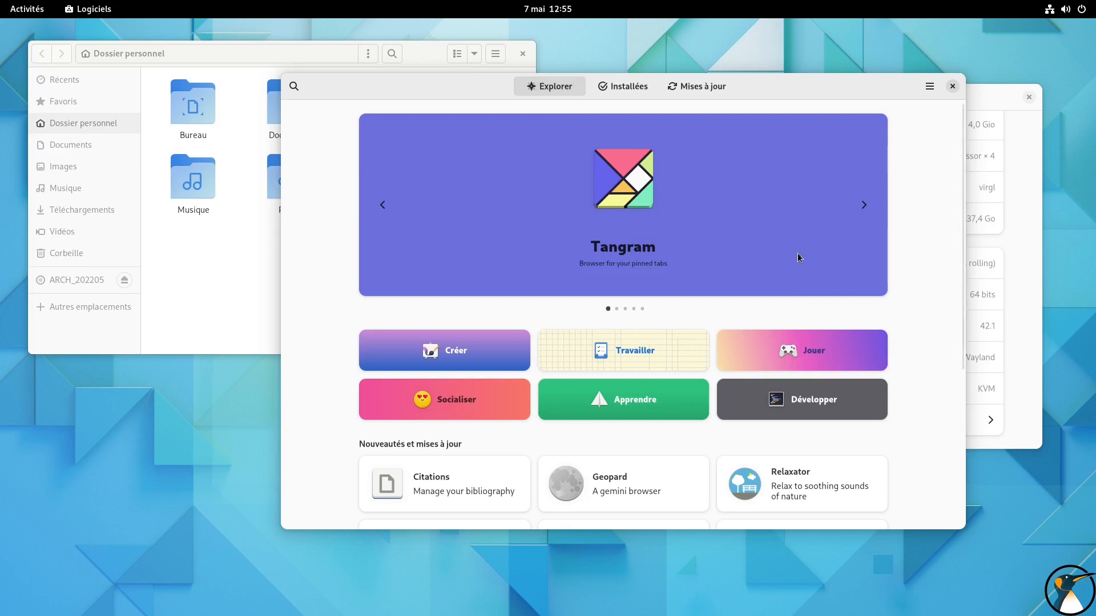
type("s")
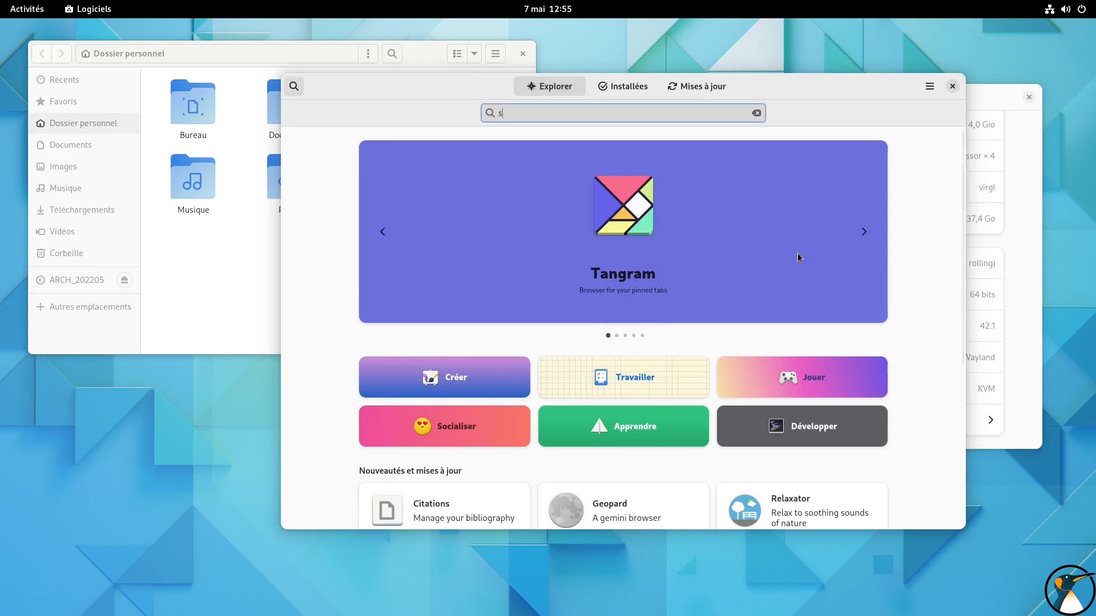
type("on")
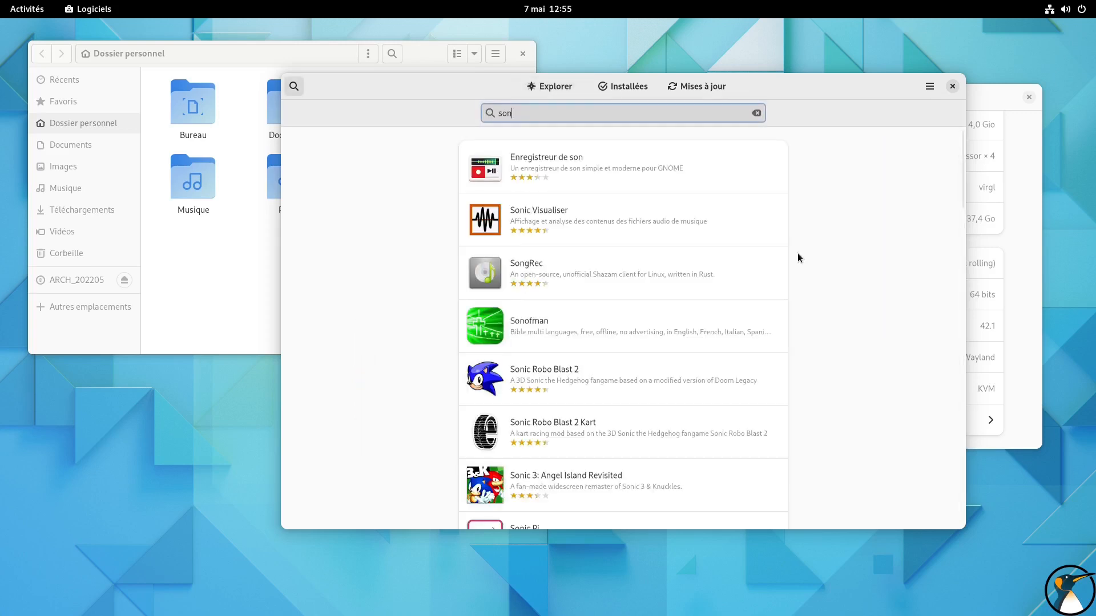
type("gre")
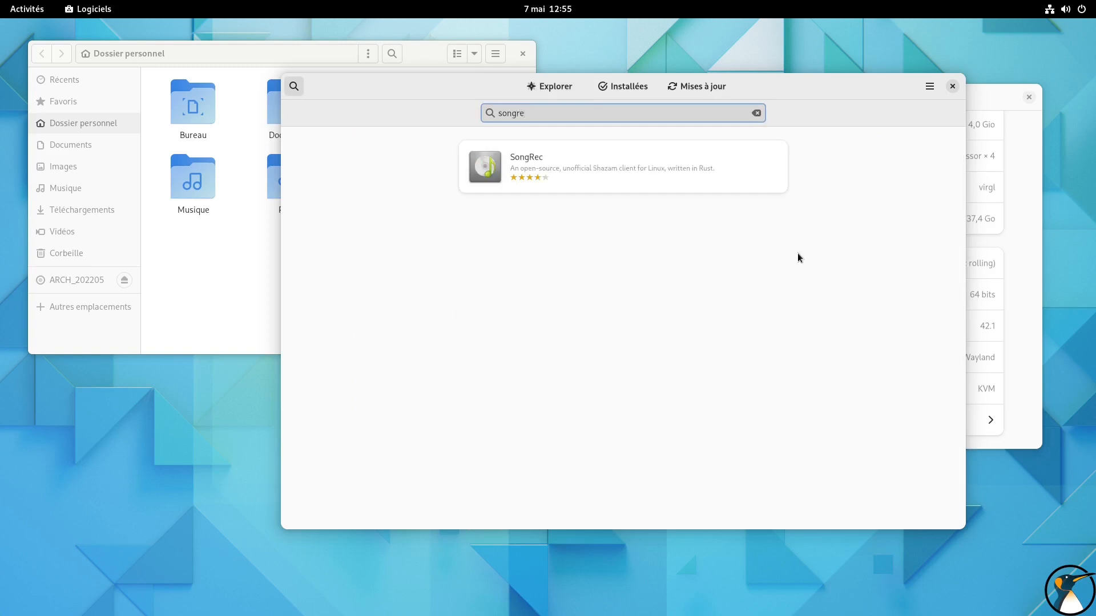
left_click(682, 184)
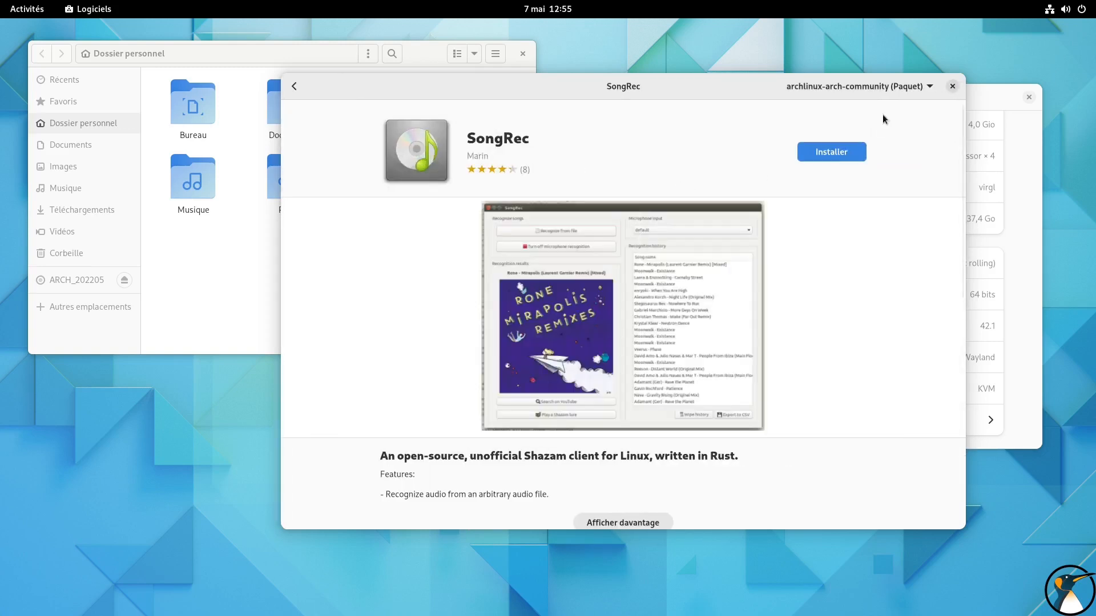
left_click(893, 88)
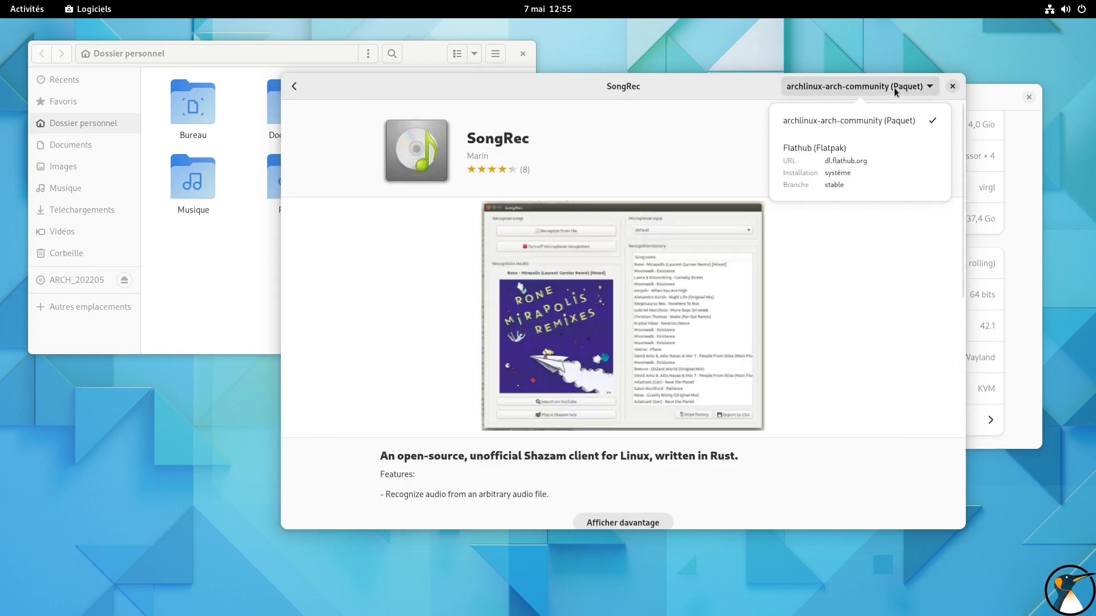
left_click(857, 174)
left_click(830, 151)
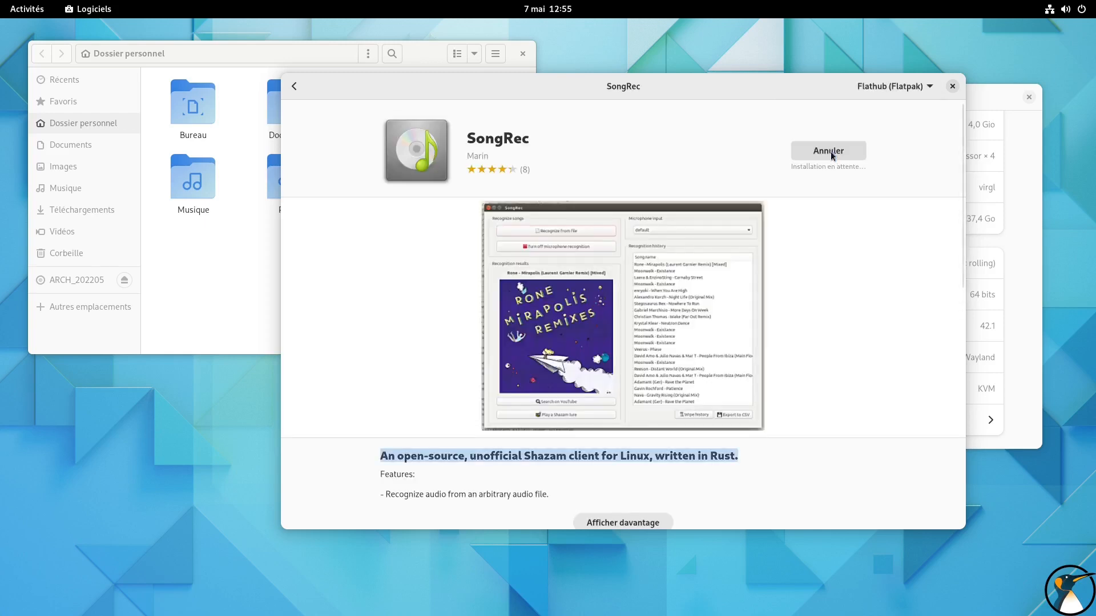
Search the catalogue for "libreoffice" and install the LibreOffice suite from the archlinux-arch-extra (Paquet) source
left_click(293, 86)
left_click_drag(555, 113, 351, 100)
type("libreoffice")
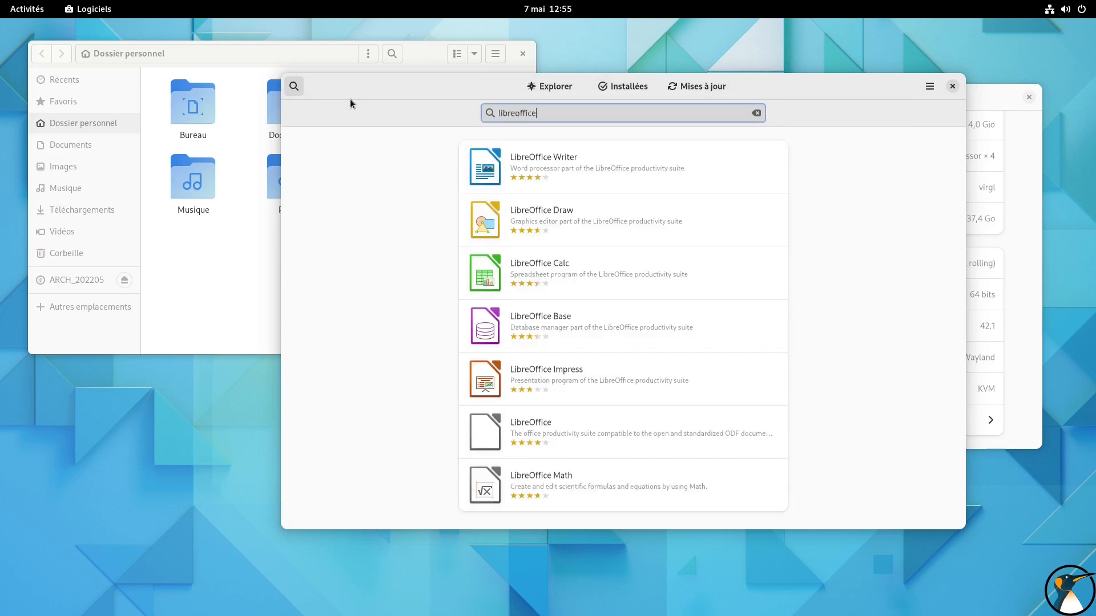
left_click(646, 431)
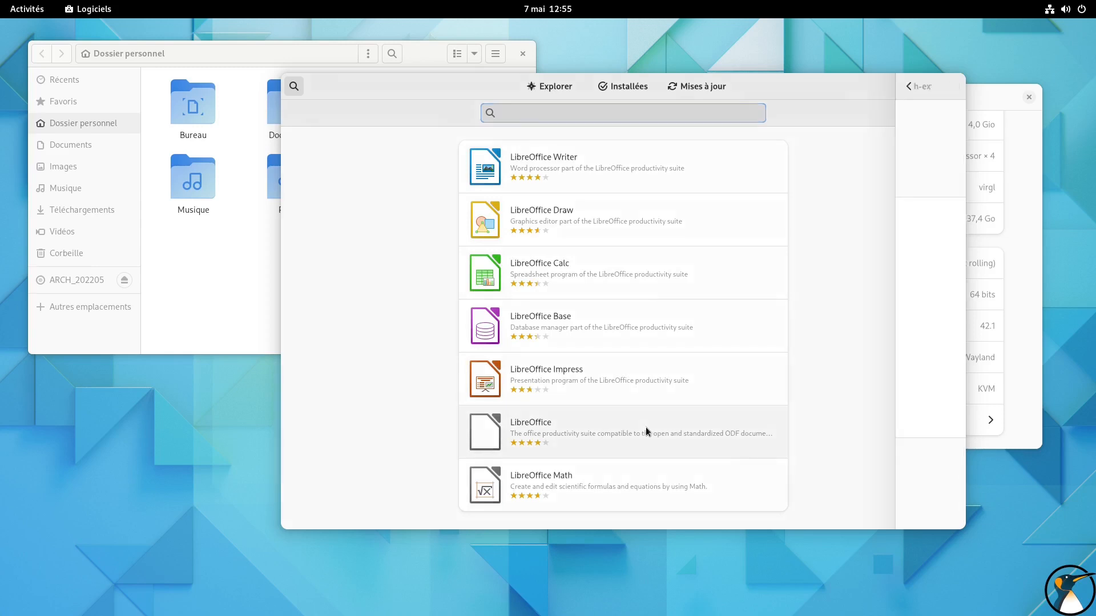
left_click(879, 86)
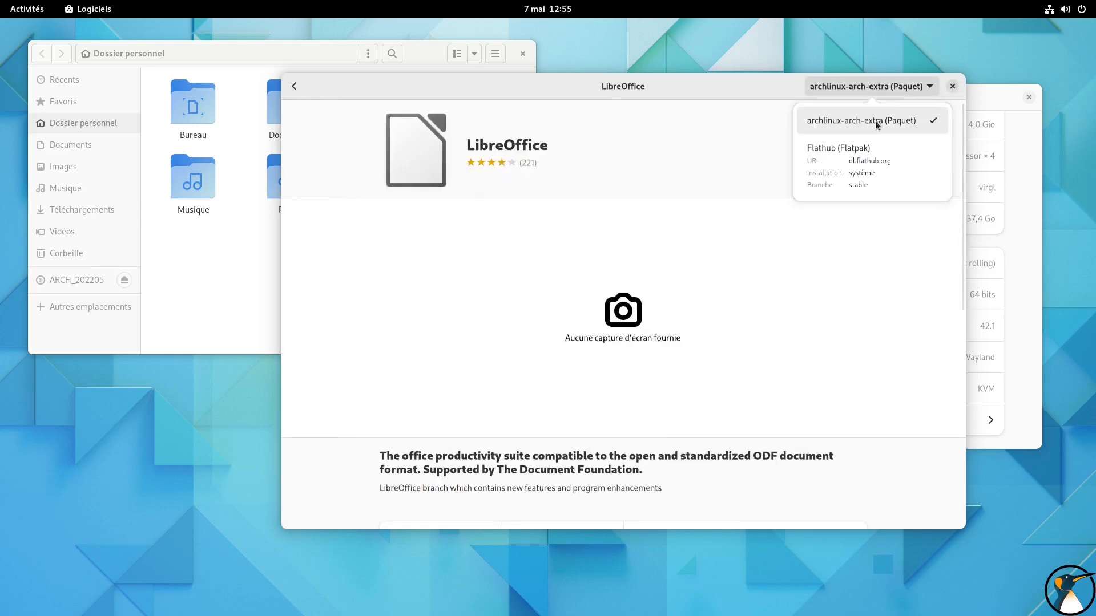
left_click(868, 169)
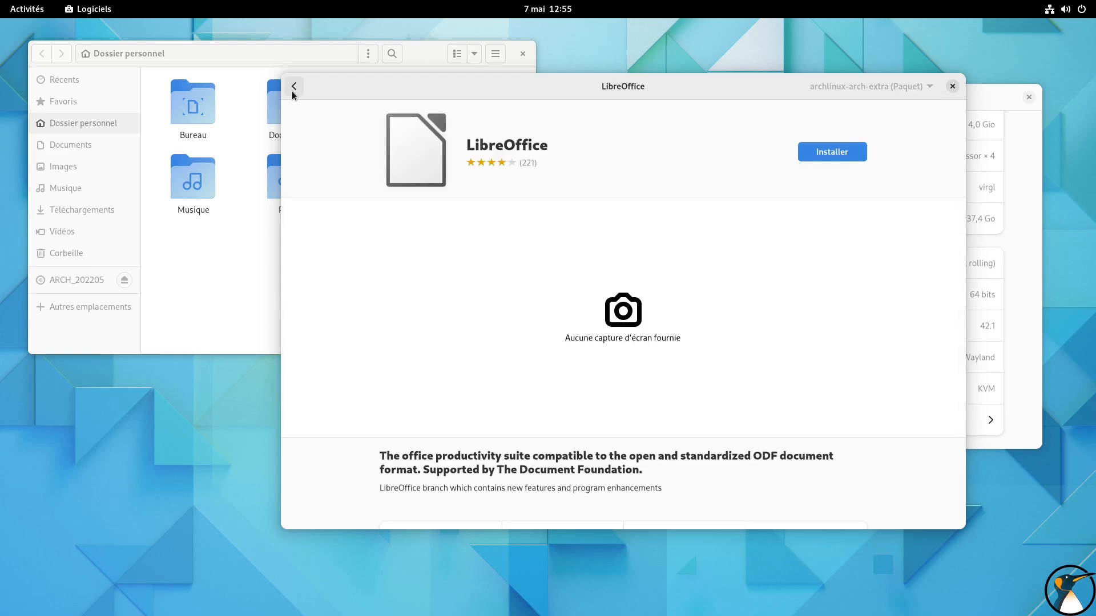
left_click(808, 153)
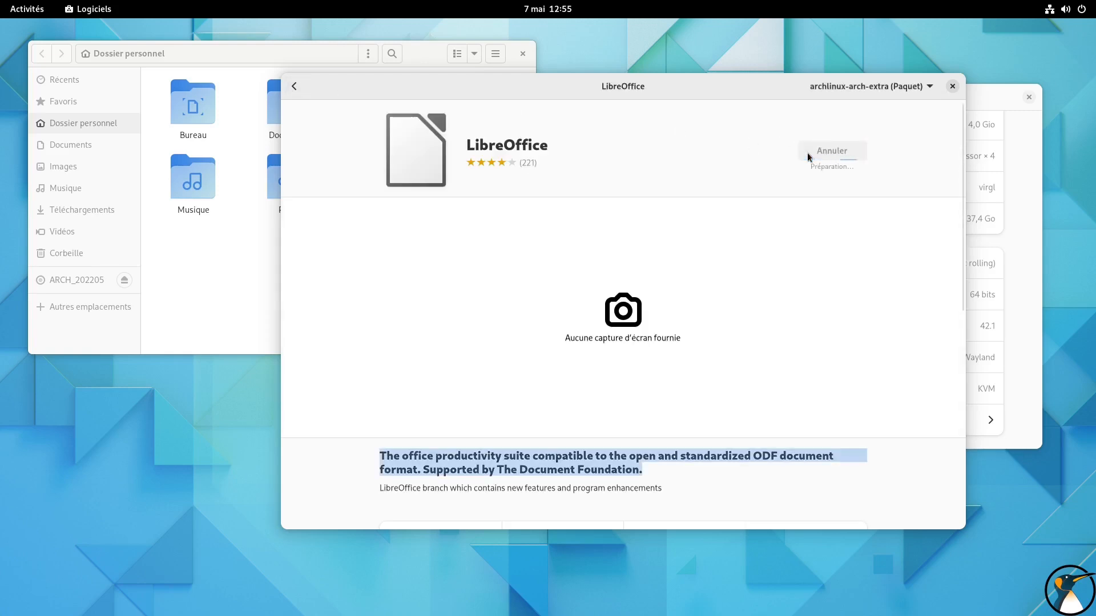
Look over LibreOffice's version, licence and reviews, and go back to show the installed applications with the installations in progress
scroll(643, 192, "down", 10)
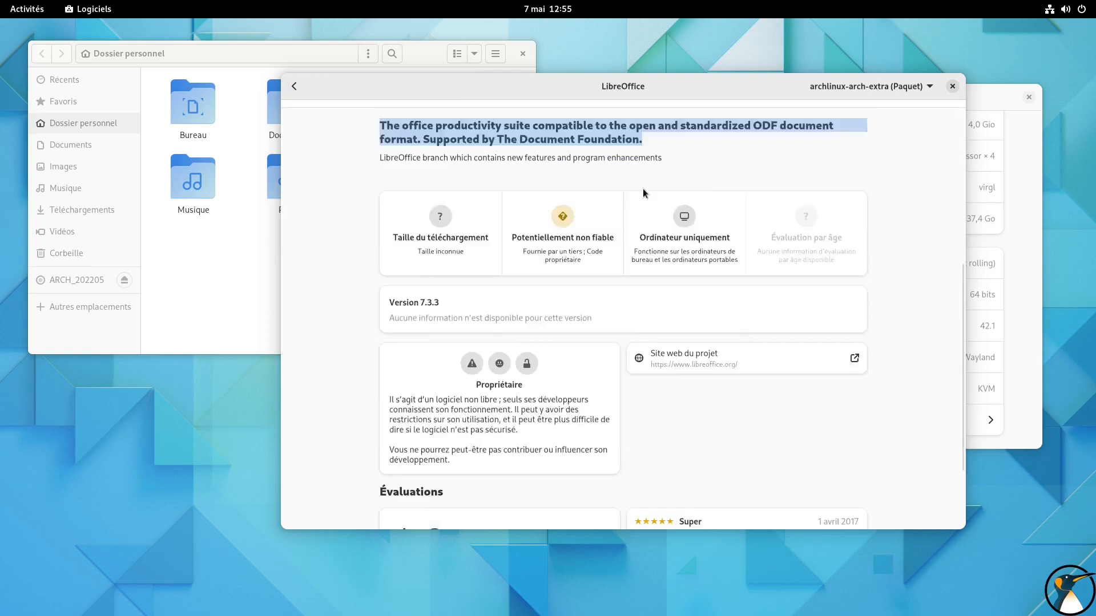
scroll(643, 192, "down", 2)
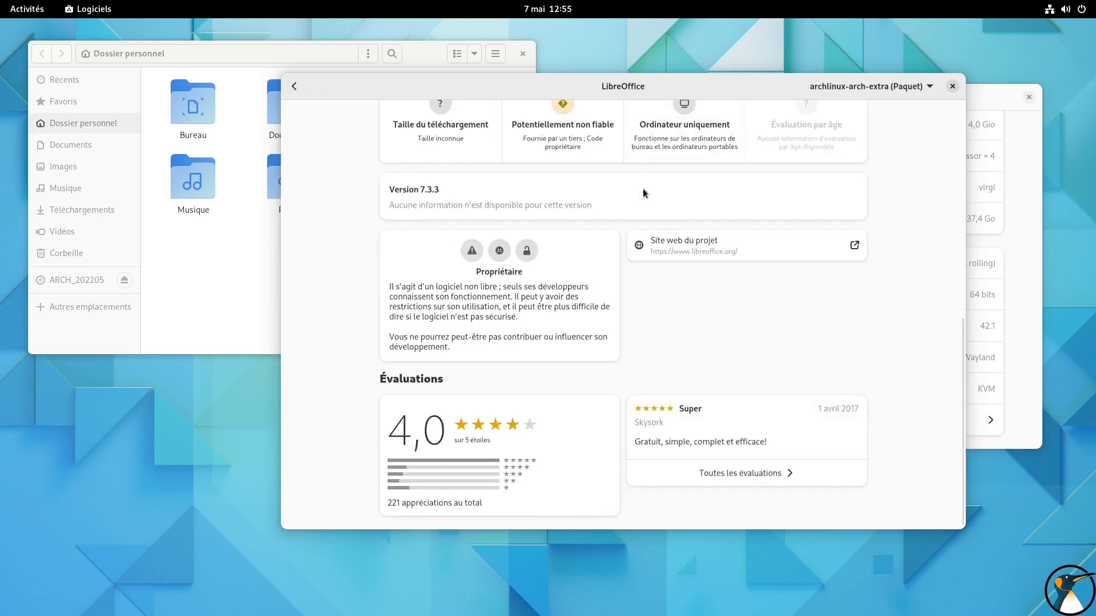
scroll(643, 192, "up", 12)
left_click(294, 86)
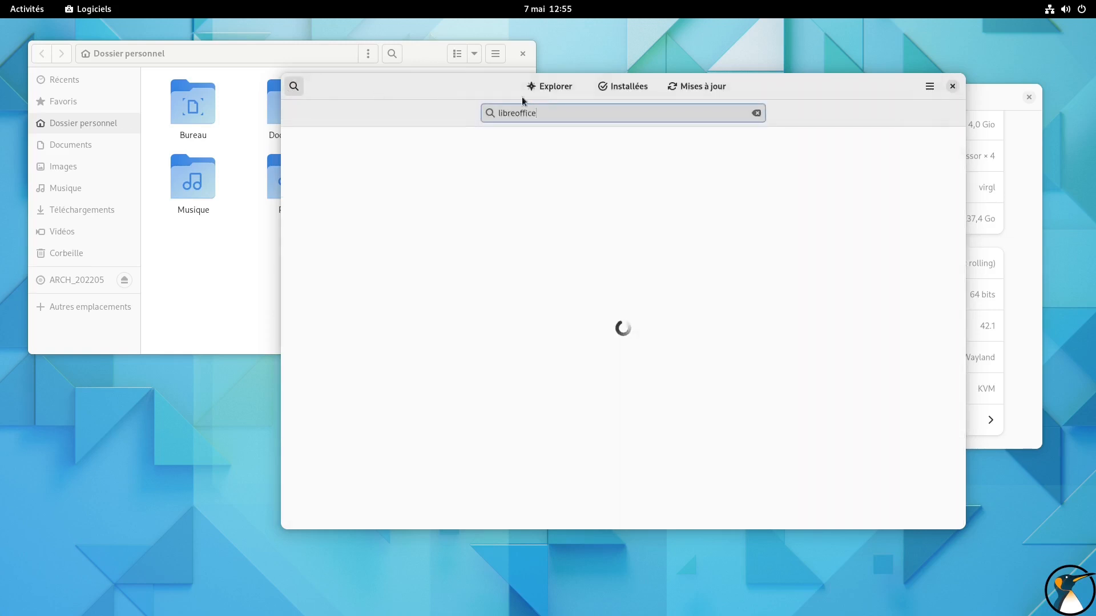
left_click(645, 88)
Rearrange the open software and settings windows so that the software window sits in front near the middle of the desktop
left_click_drag(859, 82, 924, 119)
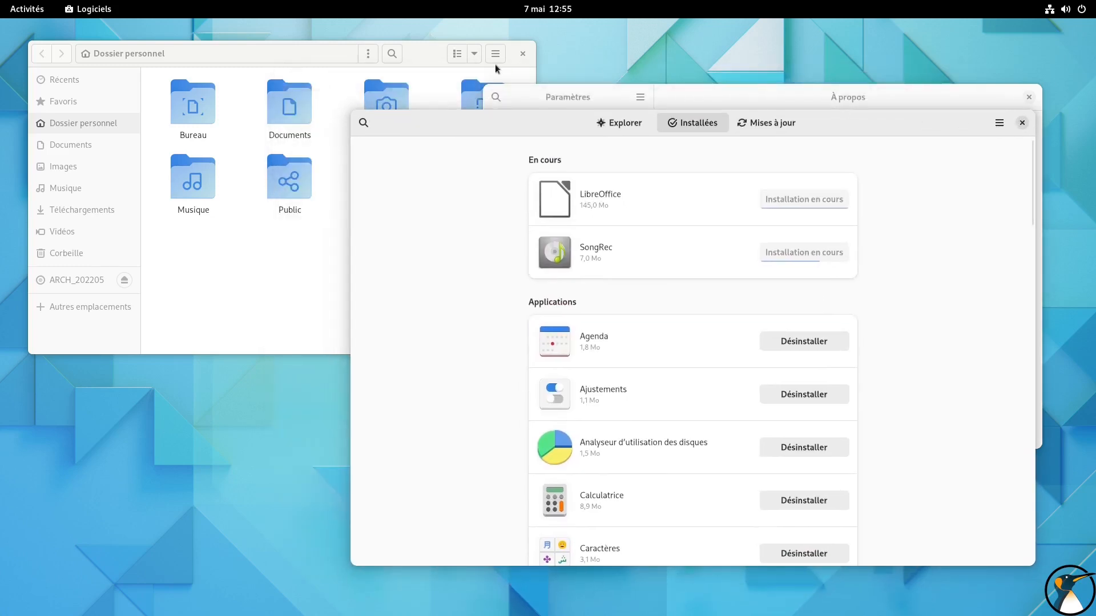
left_click(413, 54)
left_click_drag(824, 123, 790, 410)
left_click_drag(923, 105, 927, 62)
left_click_drag(433, 412, 352, 96)
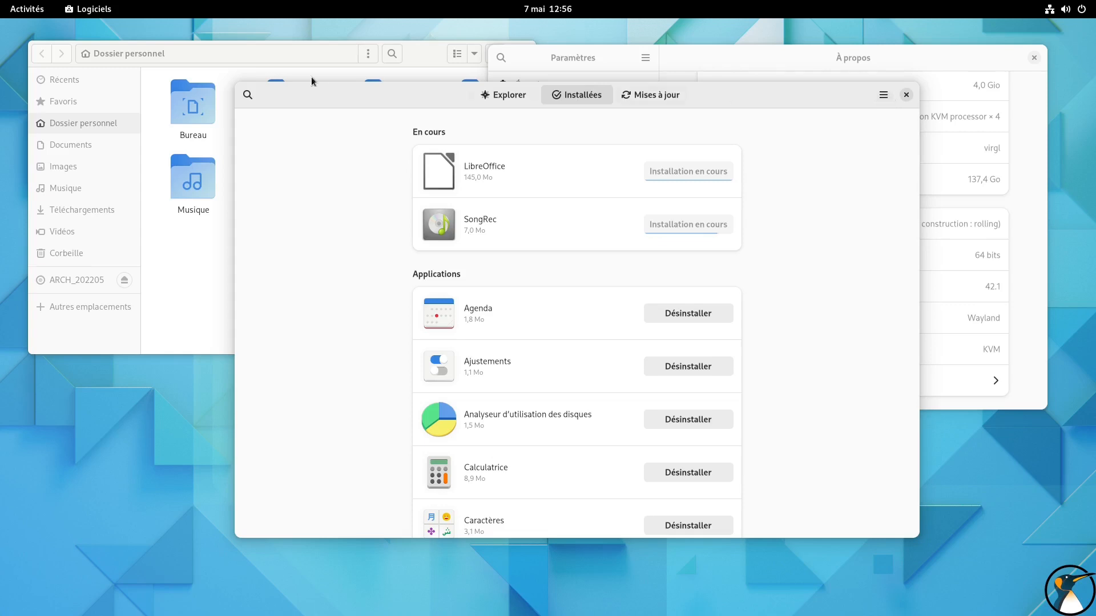
Launch Ajustements from the Utilitaires folder of the application grid and dismiss its opening dialog
left_click(27, 9)
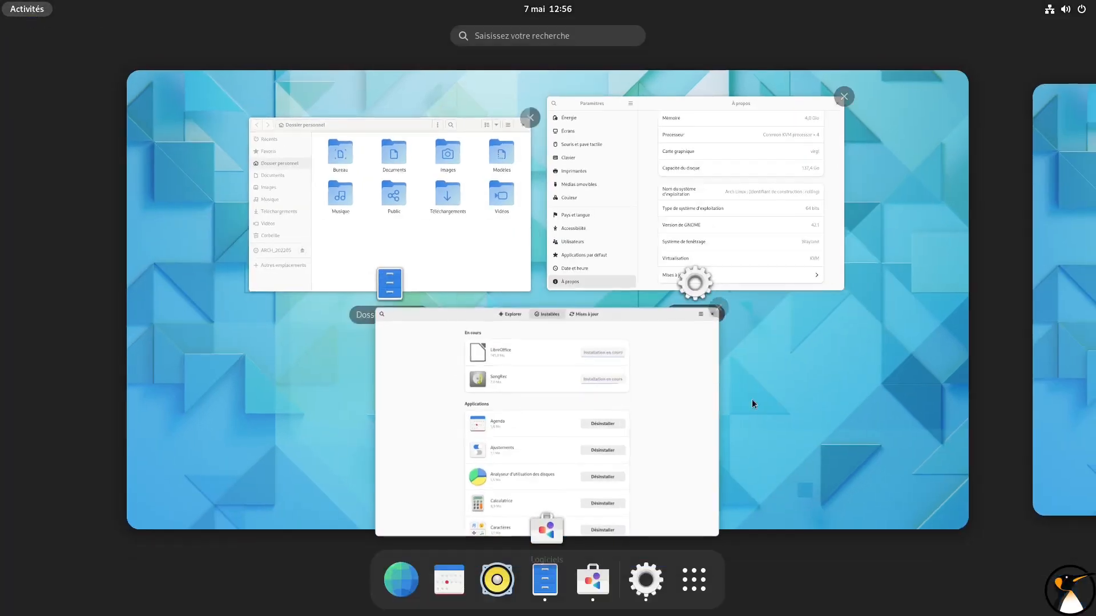
left_click(692, 586)
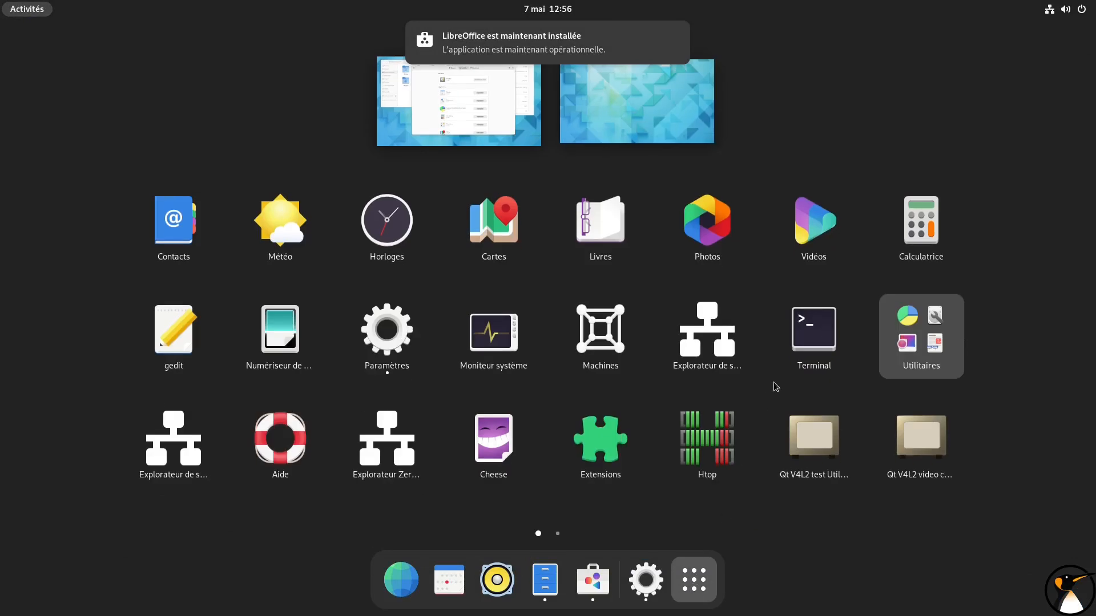
left_click(917, 354)
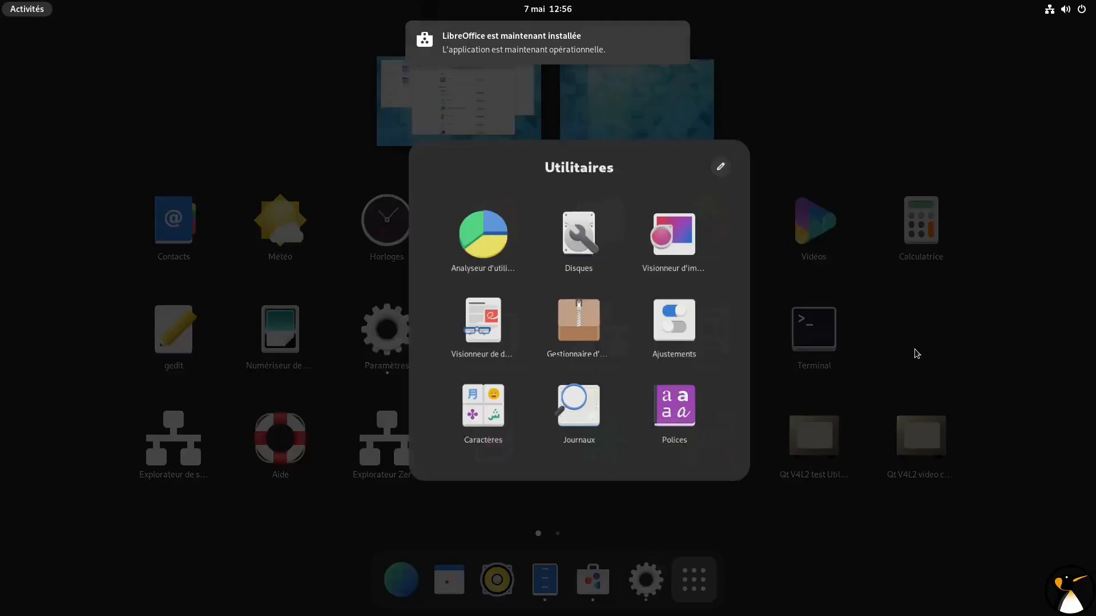
left_click(649, 320)
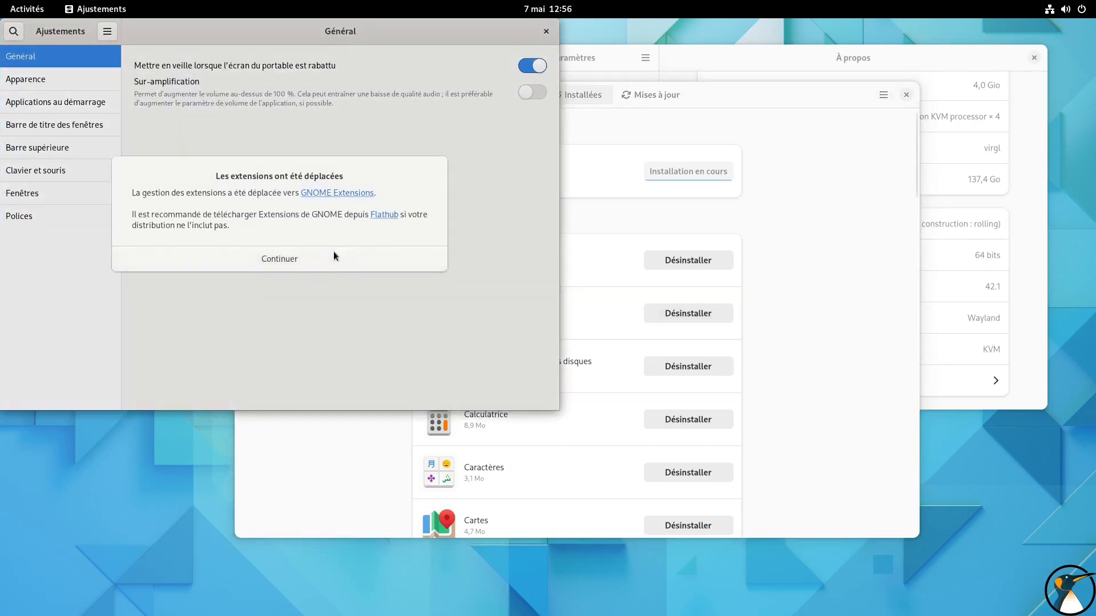
left_click(333, 252)
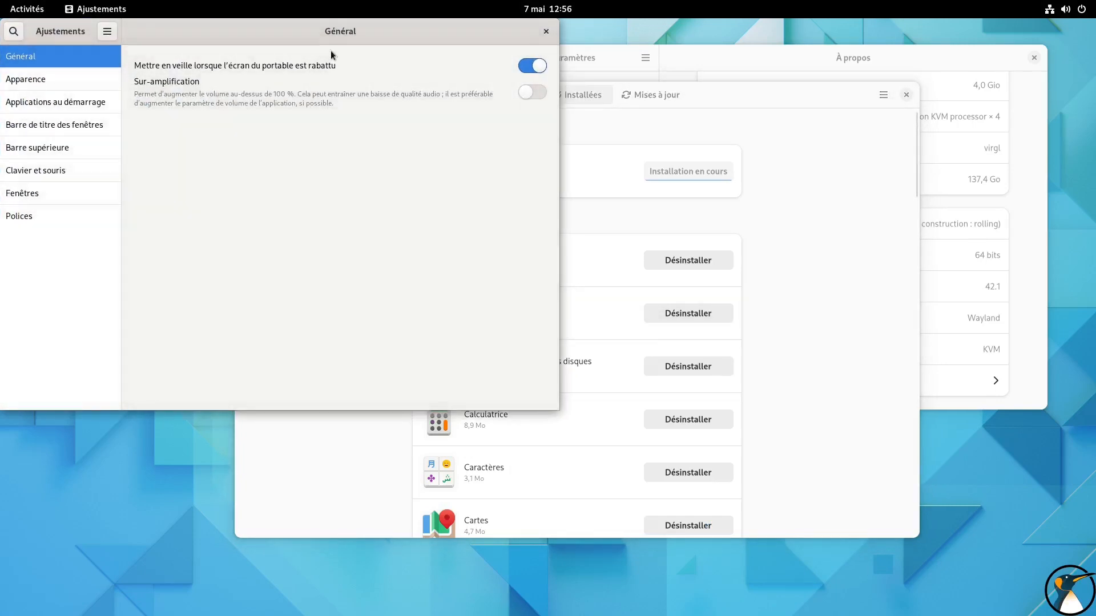
Enable the Maximiser and Minimiser buttons for window title bars, trying the Gauche placement before setting it back to Droite
left_click(264, 215)
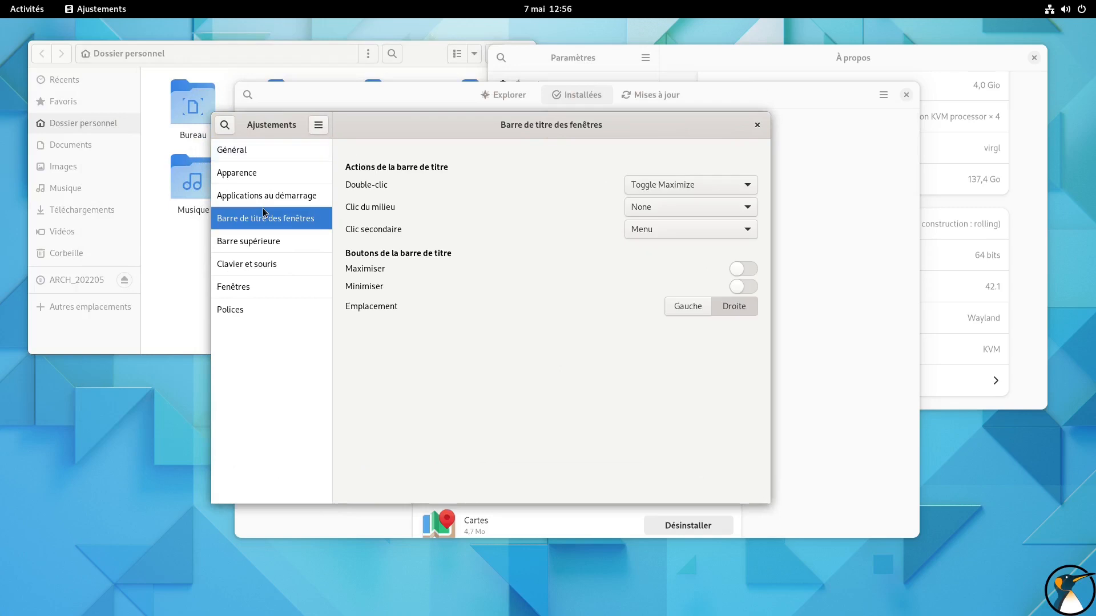
left_click(731, 287)
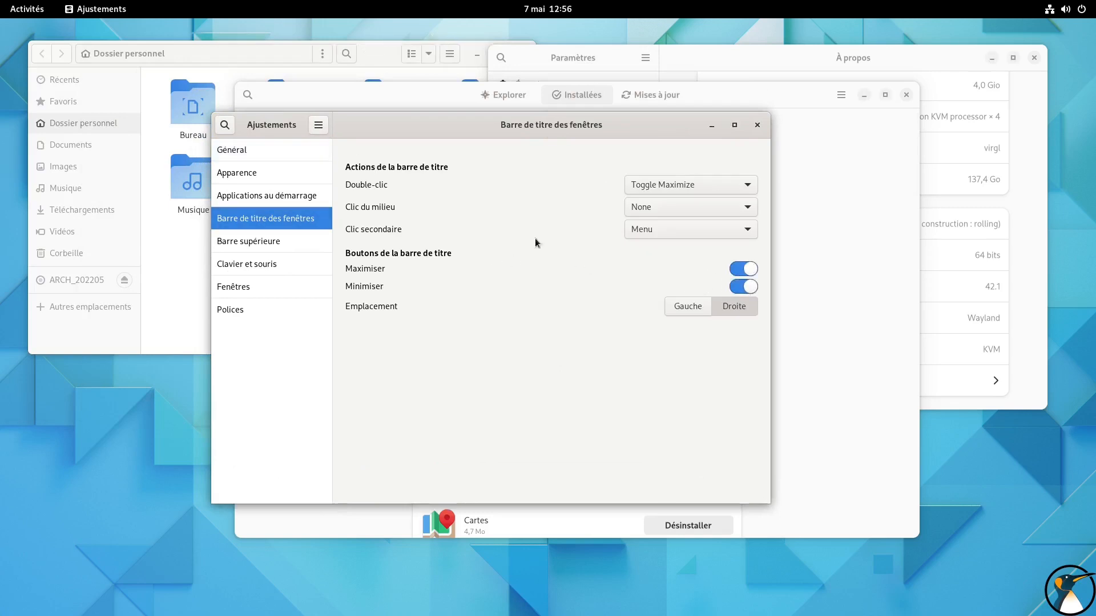
left_click(689, 306)
left_click(730, 306)
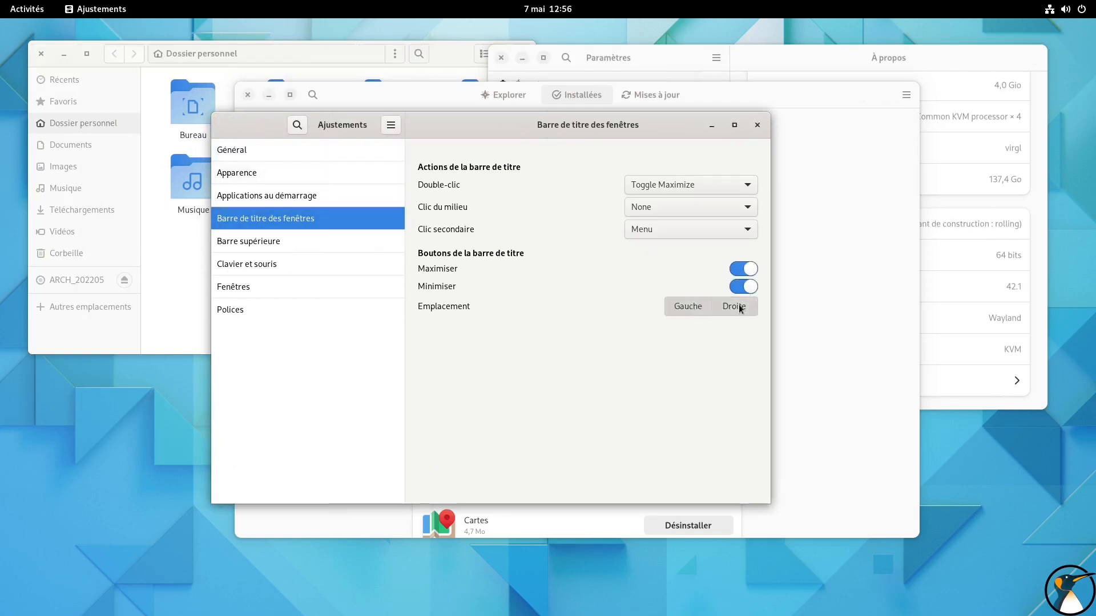
Enable the weekday, seconds and week numbers for the top bar, close Ajustements and open the calendar to check them
left_click(261, 172)
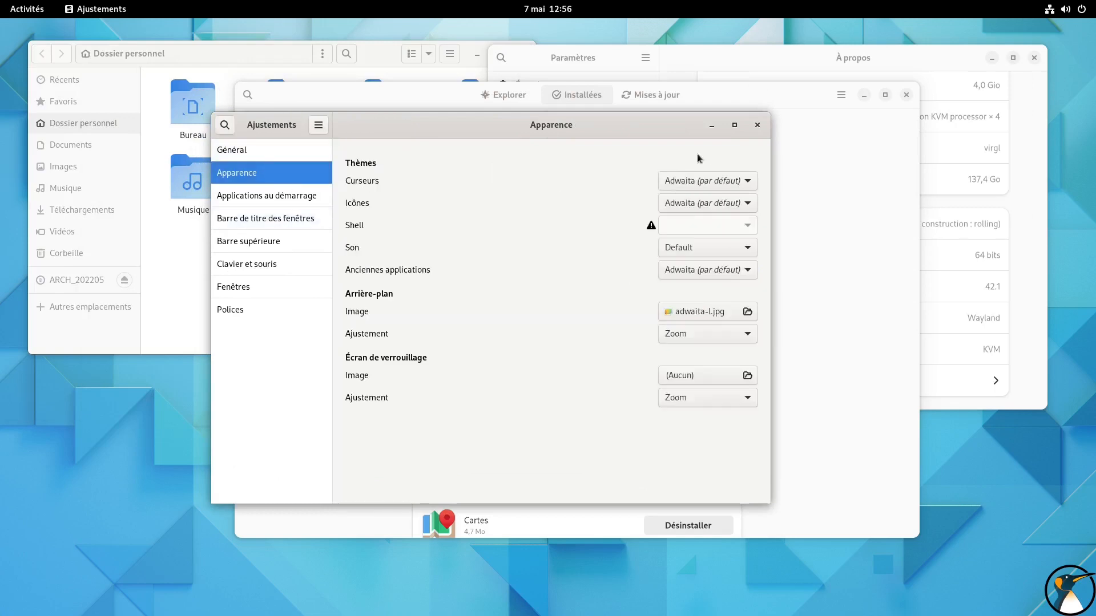
left_click(292, 195)
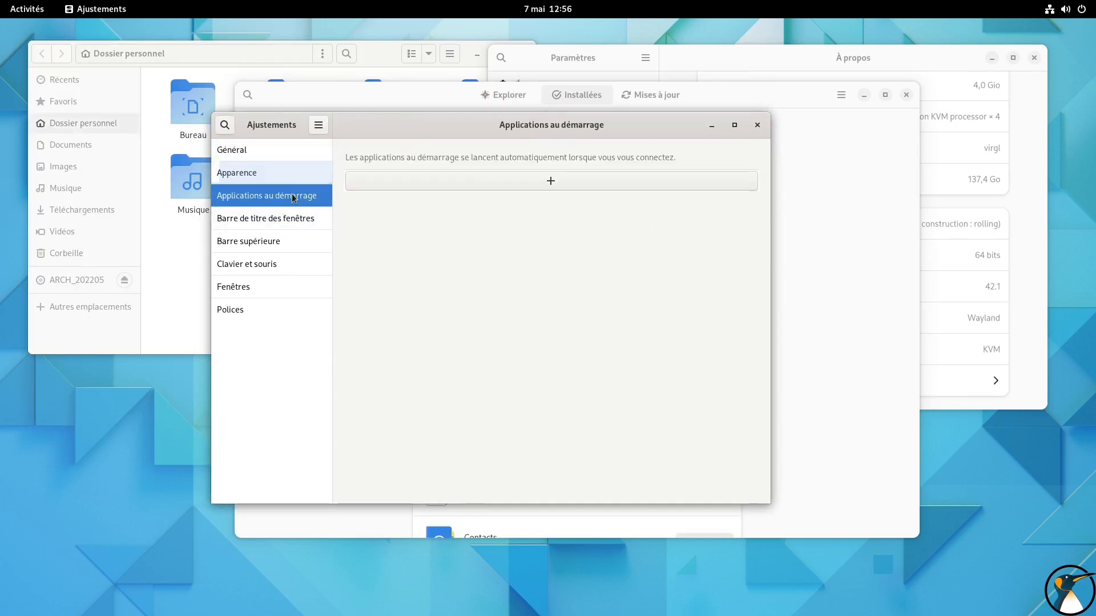
left_click(293, 242)
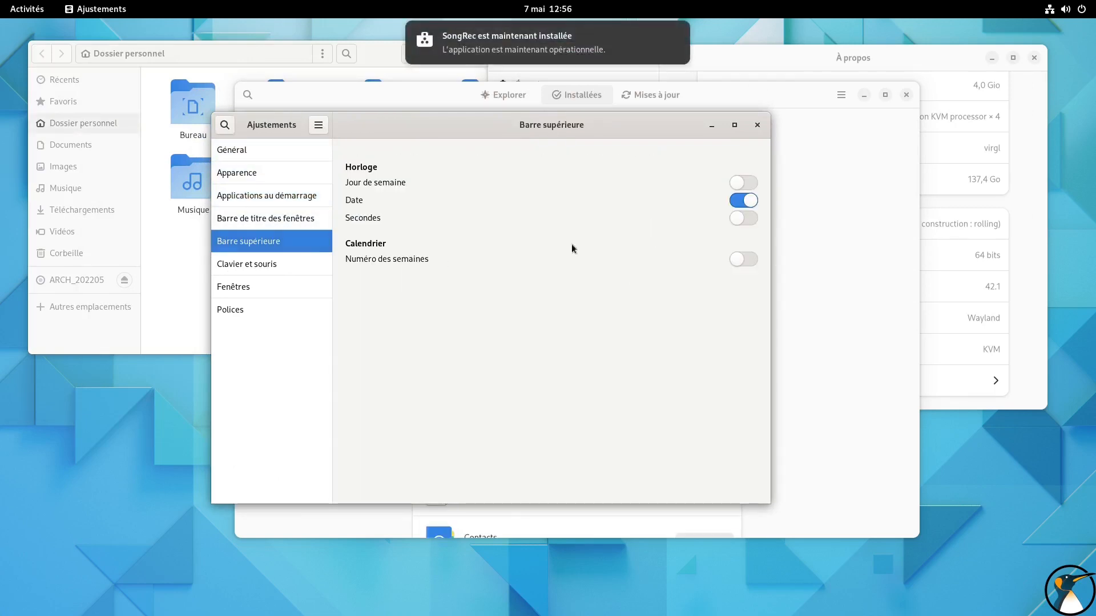
left_click(751, 223)
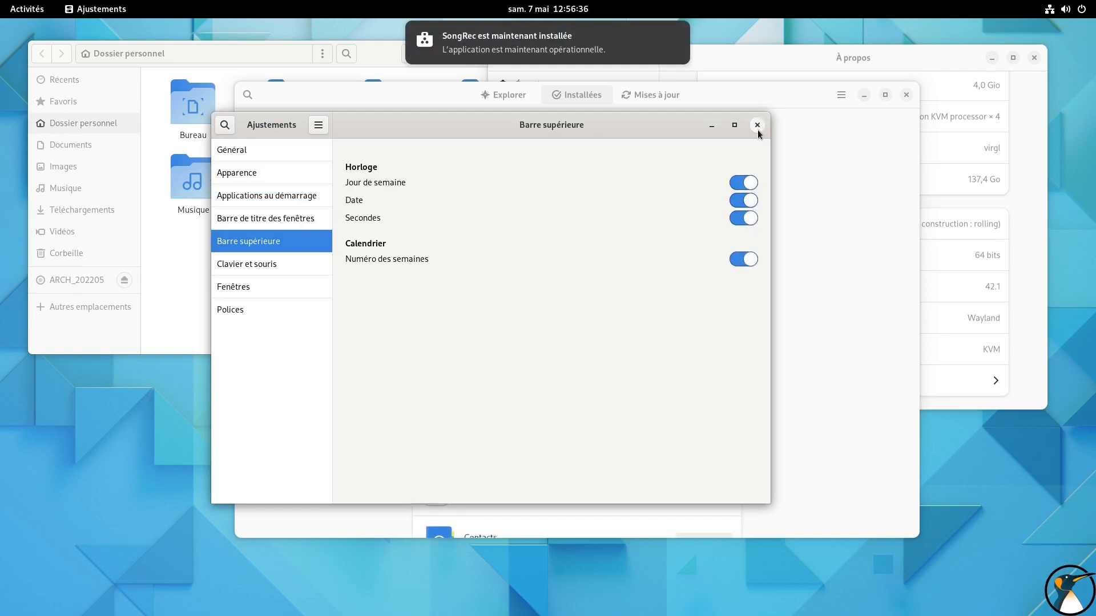
left_click(757, 125)
left_click(548, 9)
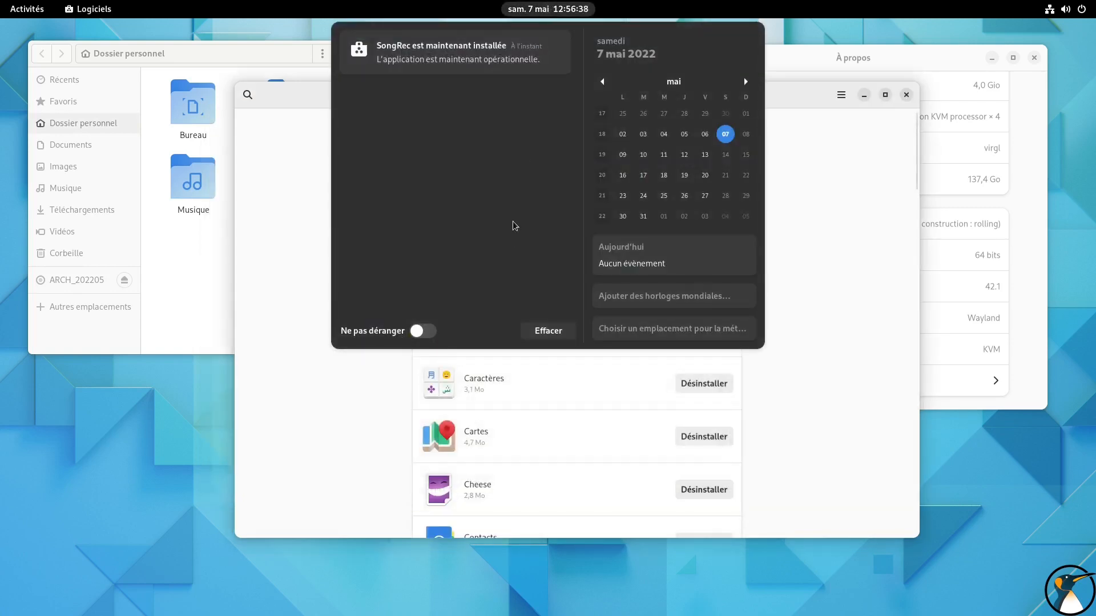
Close the calendar, search the application grid for "song", launch SongRec and close it after viewing
left_click(551, 11)
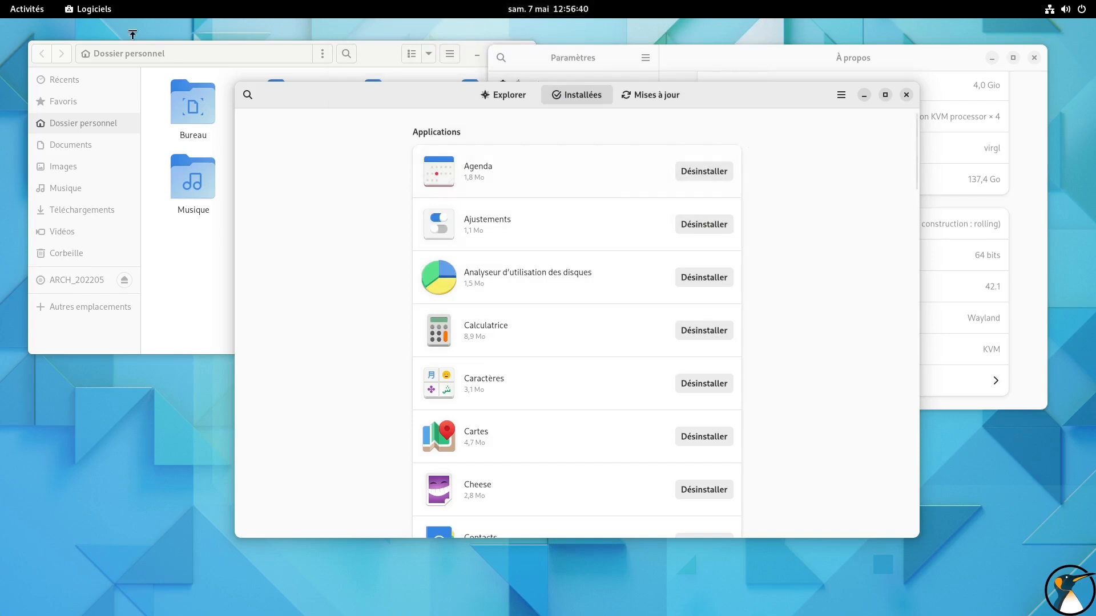
left_click(27, 9)
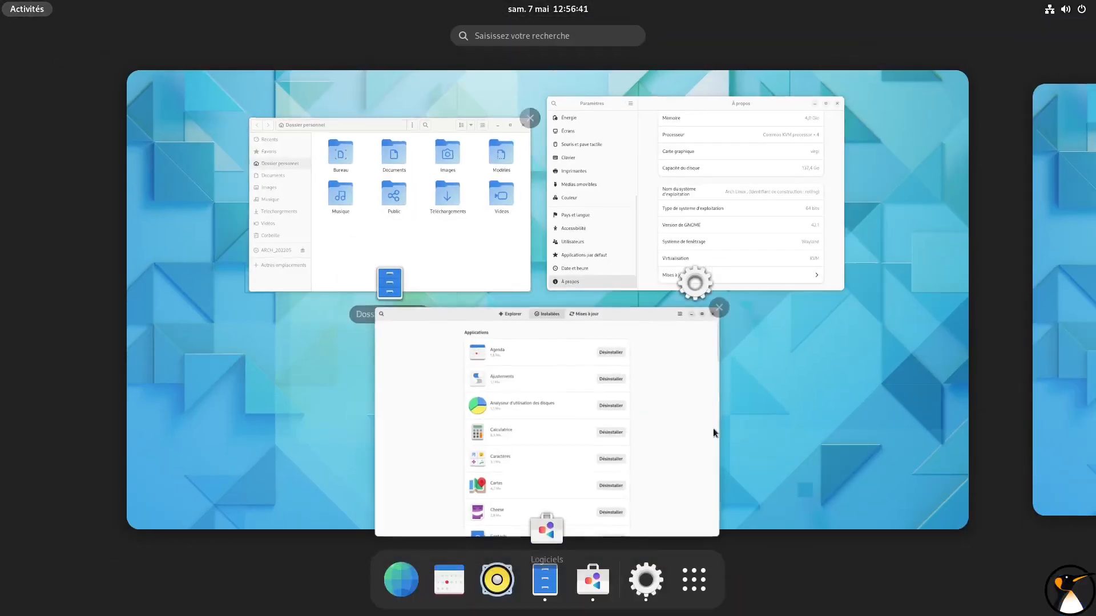
left_click(702, 590)
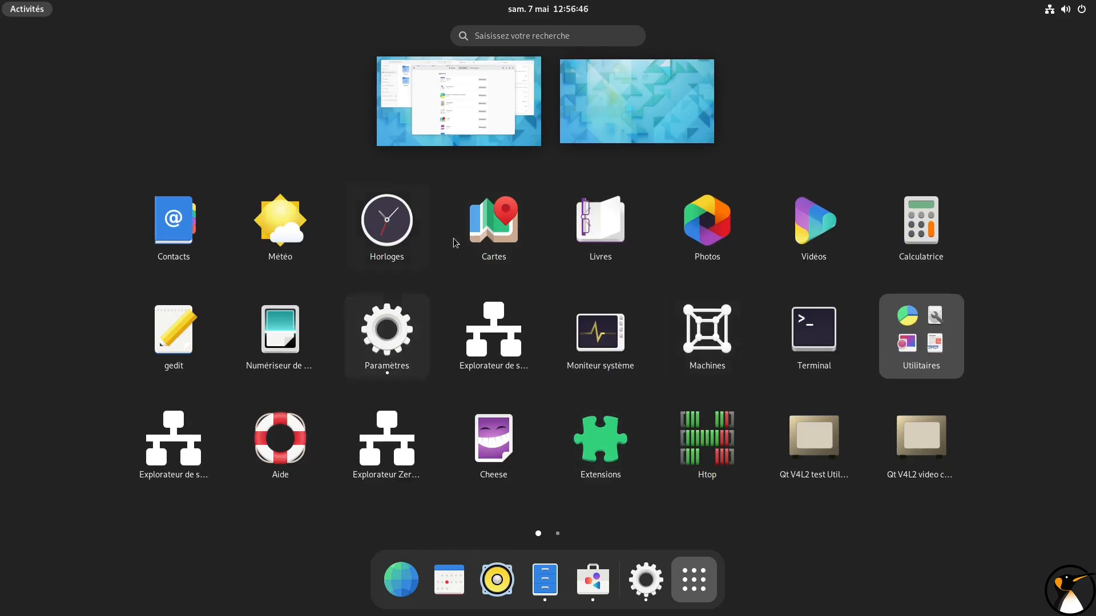
type("s")
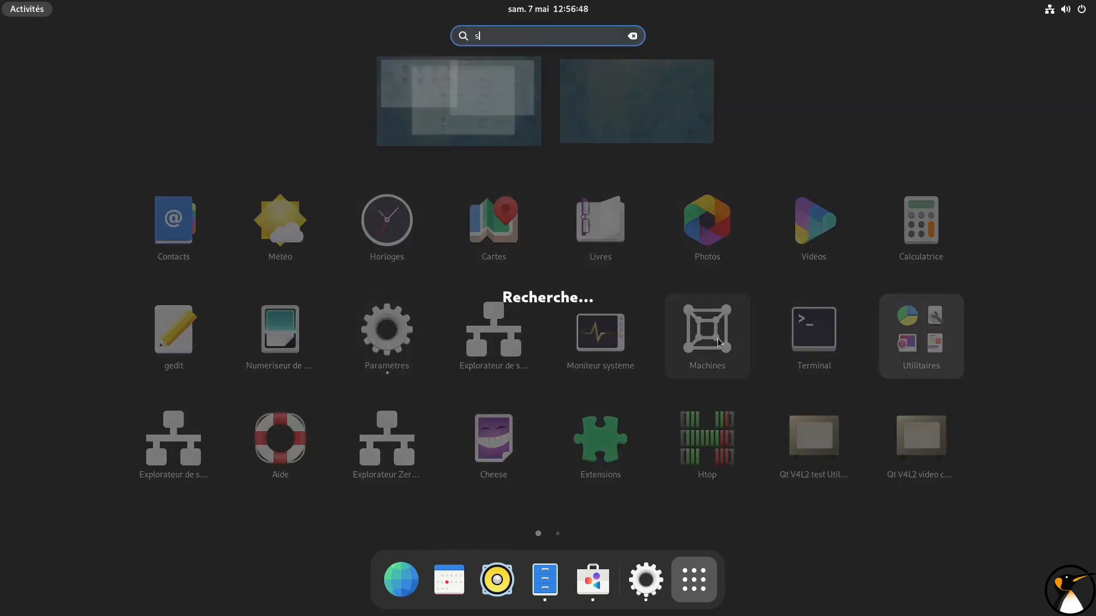
type("ong")
left_click(562, 91)
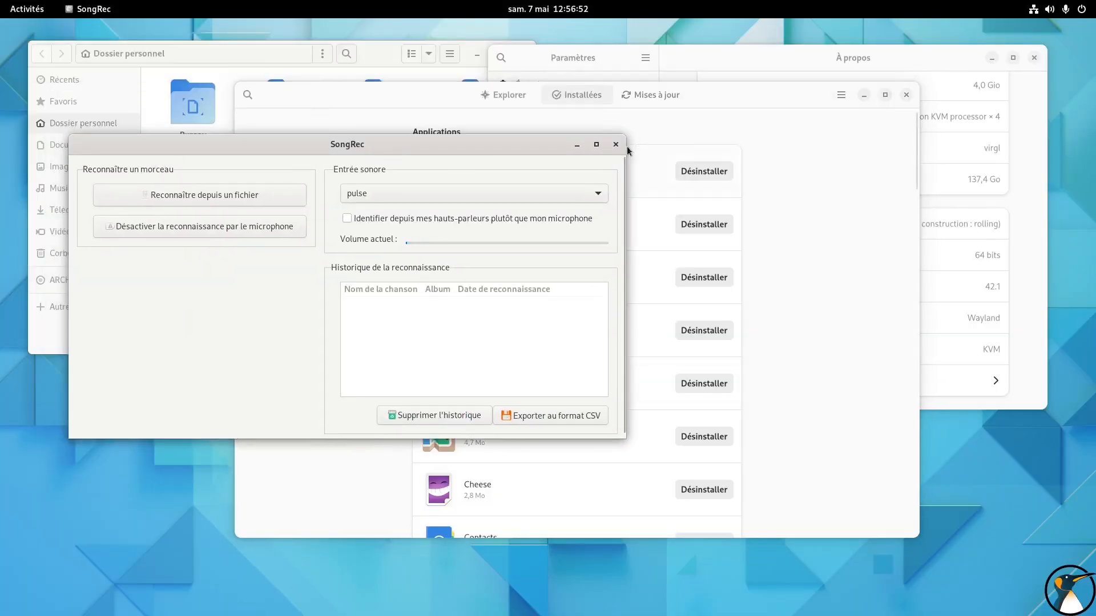
left_click(616, 144)
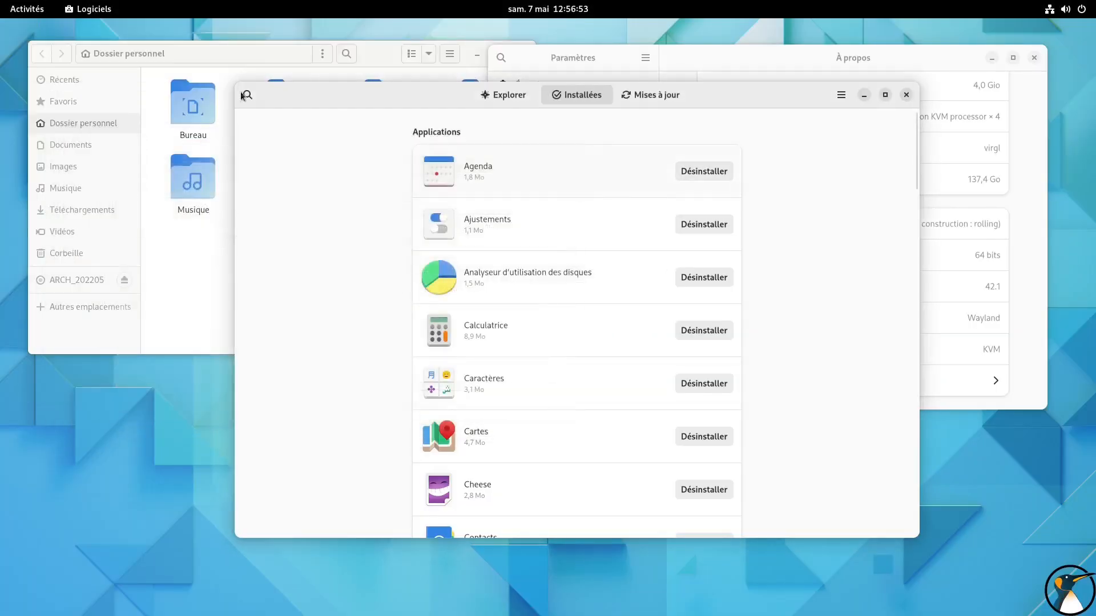
Search the overview for "libre", launch LibreOffice Calc, dismiss its Tip of the Day and close the empty spreadsheet
left_click(27, 9)
type("libre")
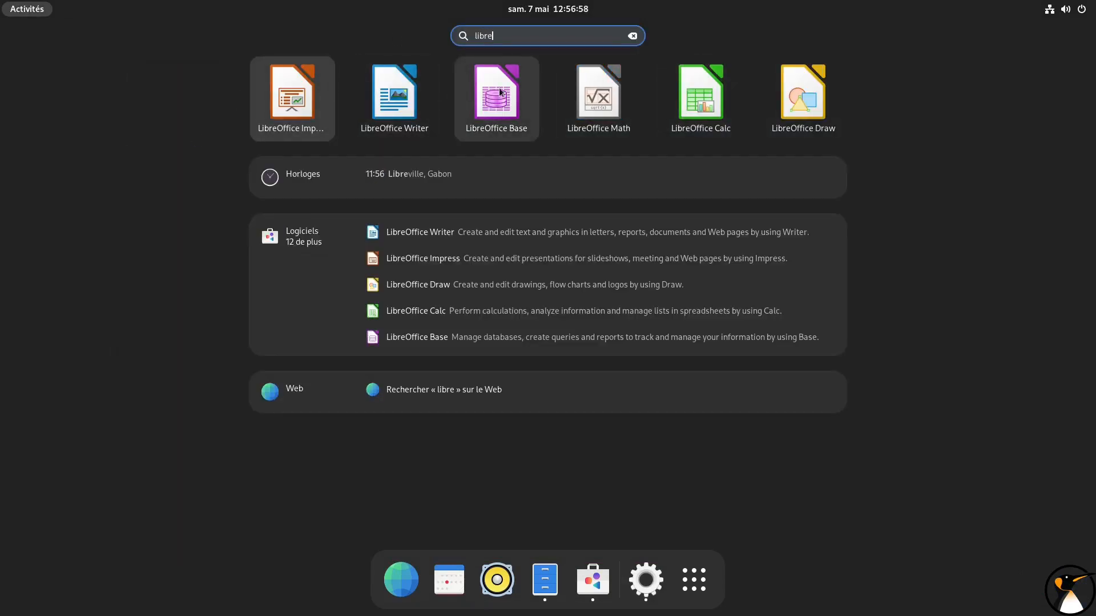
left_click(694, 99)
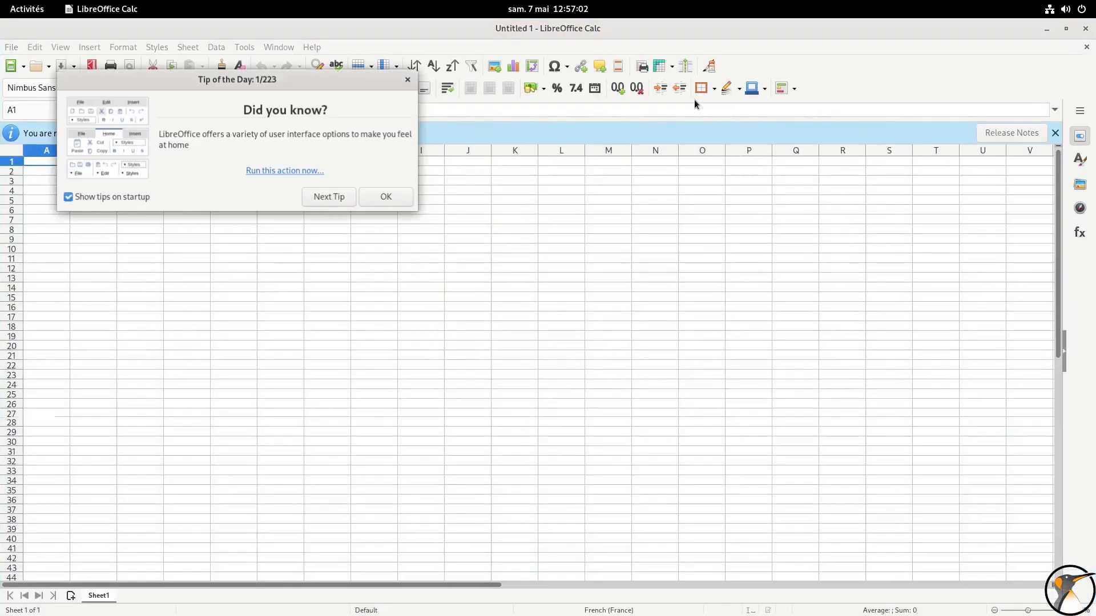
left_click(386, 197)
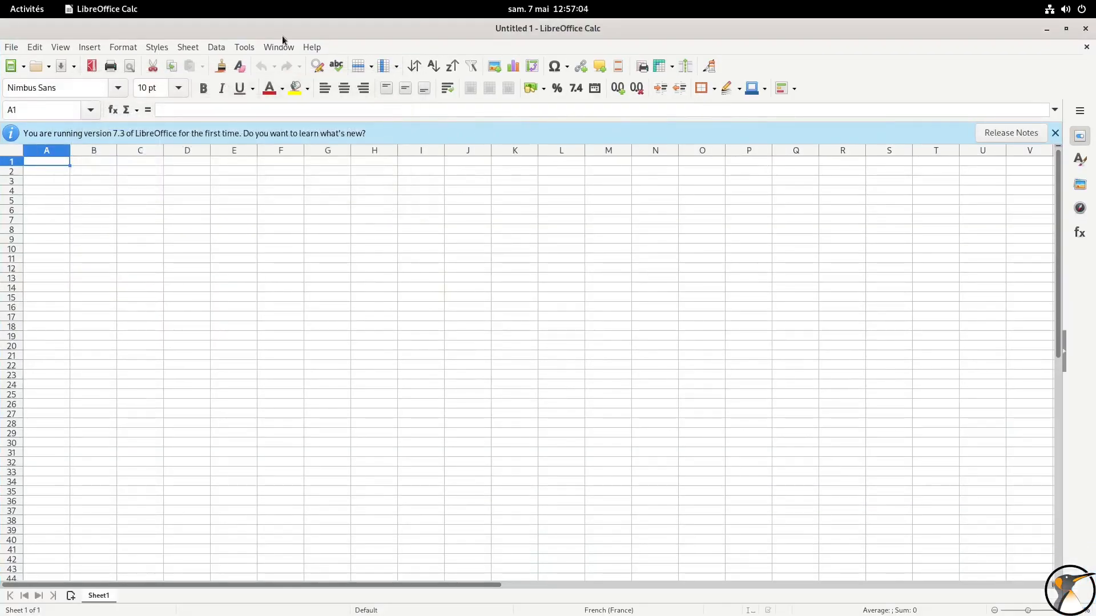
left_click(1085, 30)
Search the overview for "pam", leave the results and close the Logiciels window
left_click(36, 12)
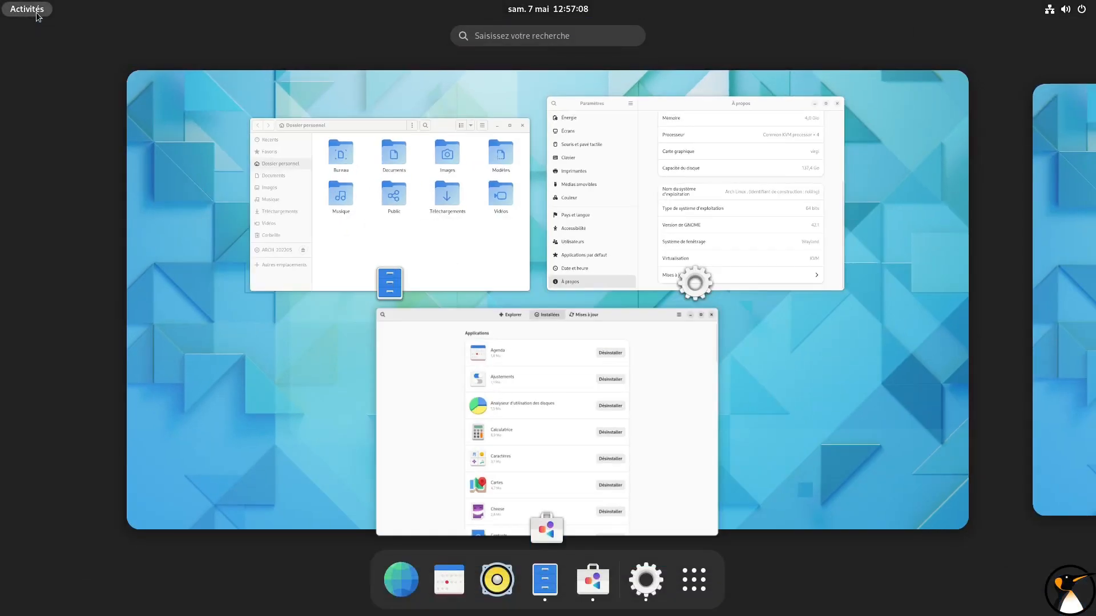
type("pam")
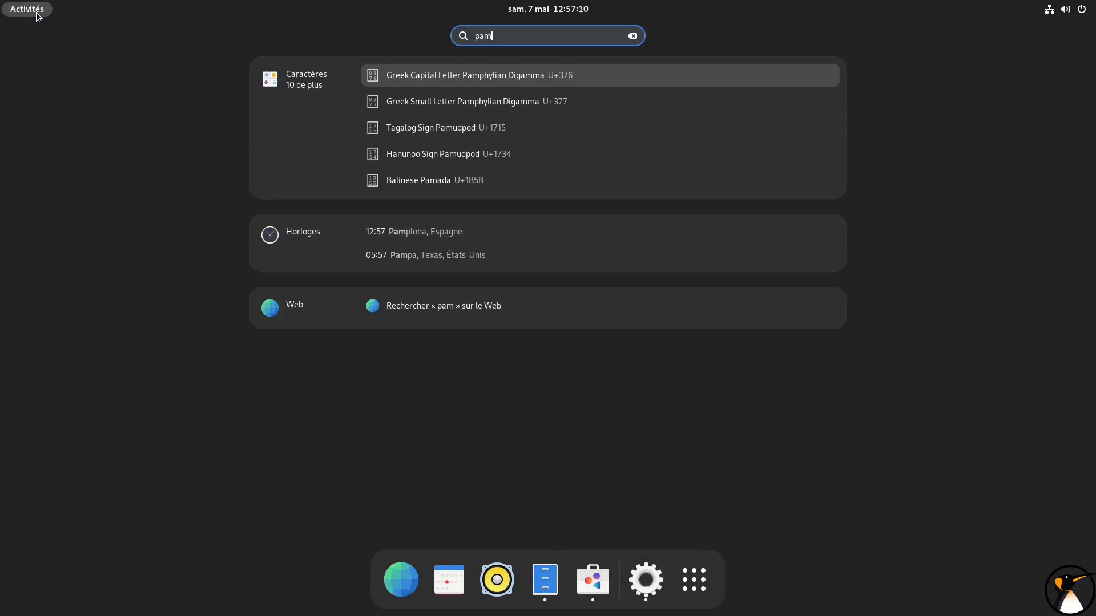
mouse_move(0, 0)
left_click(19, 16)
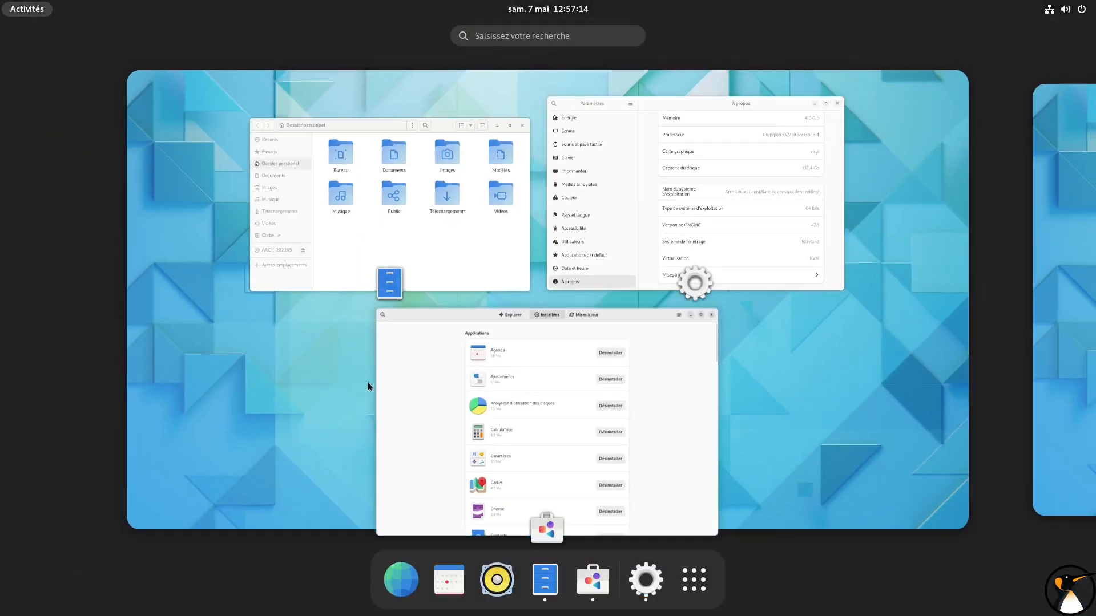
left_click(587, 391)
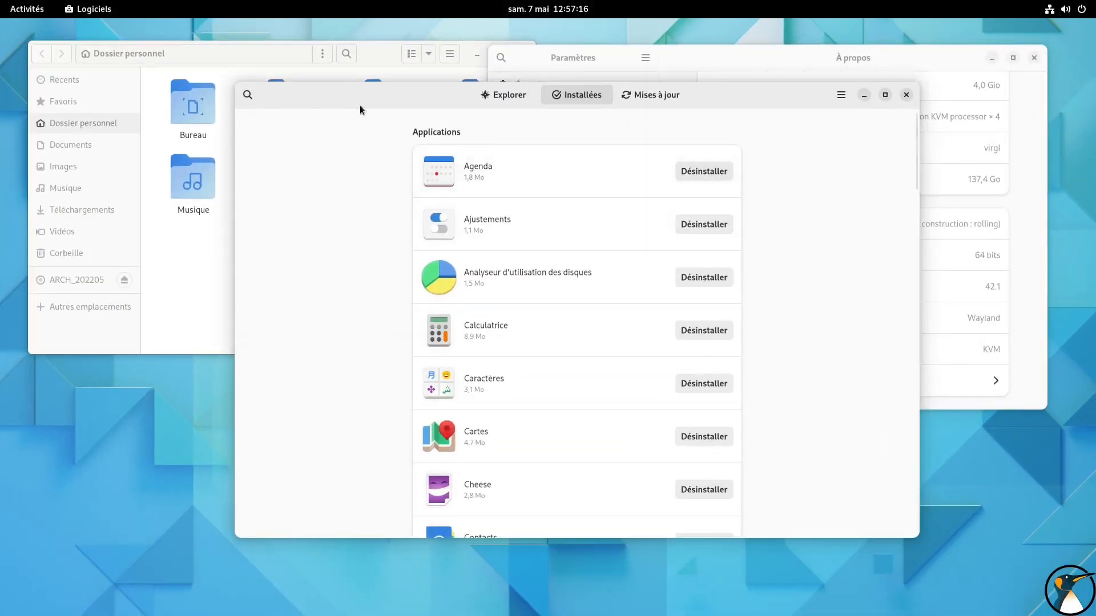
left_click(905, 95)
Launch LibreOffice Calc again through the application search to check its interface language, and close it
left_click(27, 8)
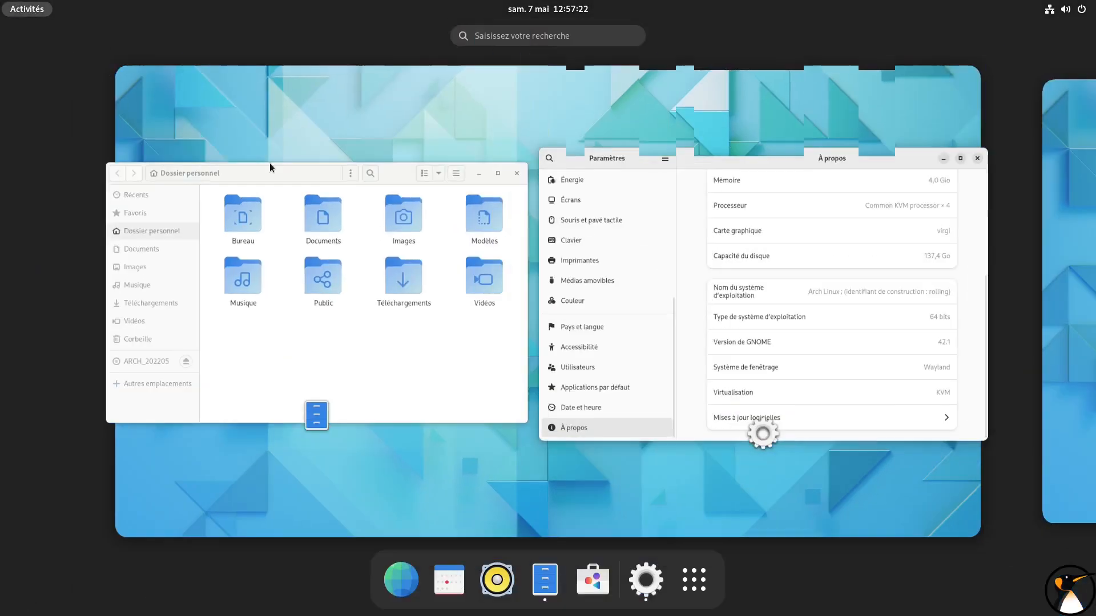
left_click(694, 579)
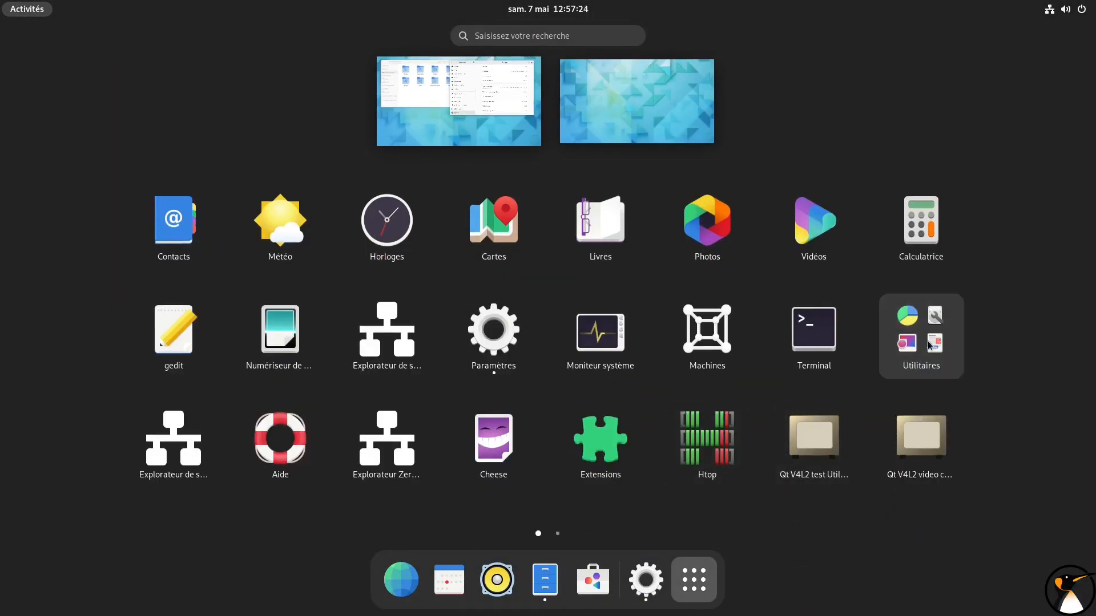
type("li")
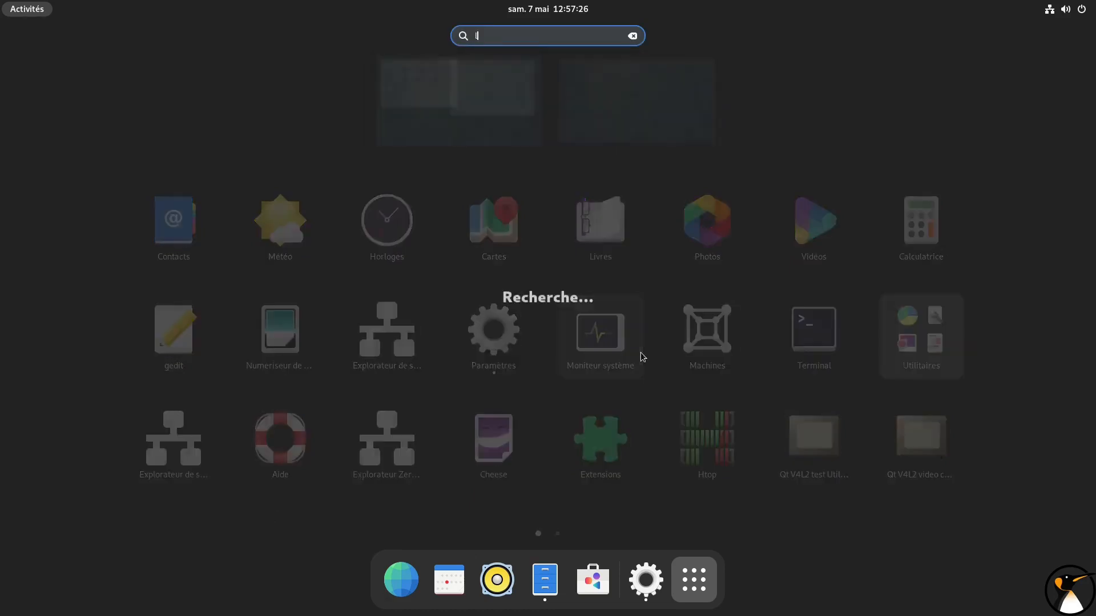
left_click(282, 119)
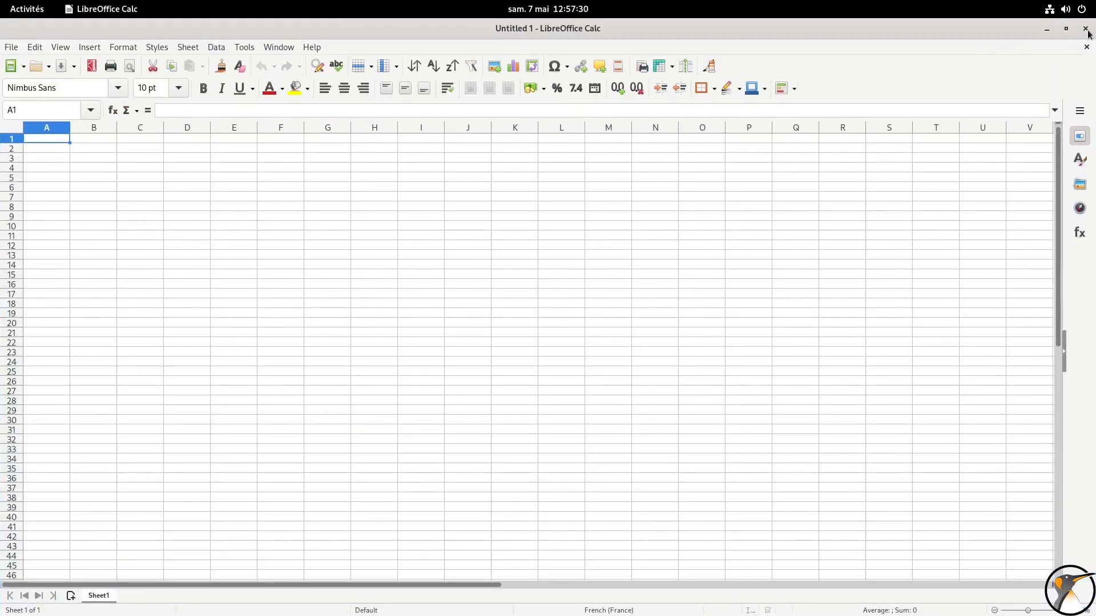
left_click(1086, 32)
Launch Terminal from the application grid and enlarge its text by three zoom levels
left_click(27, 9)
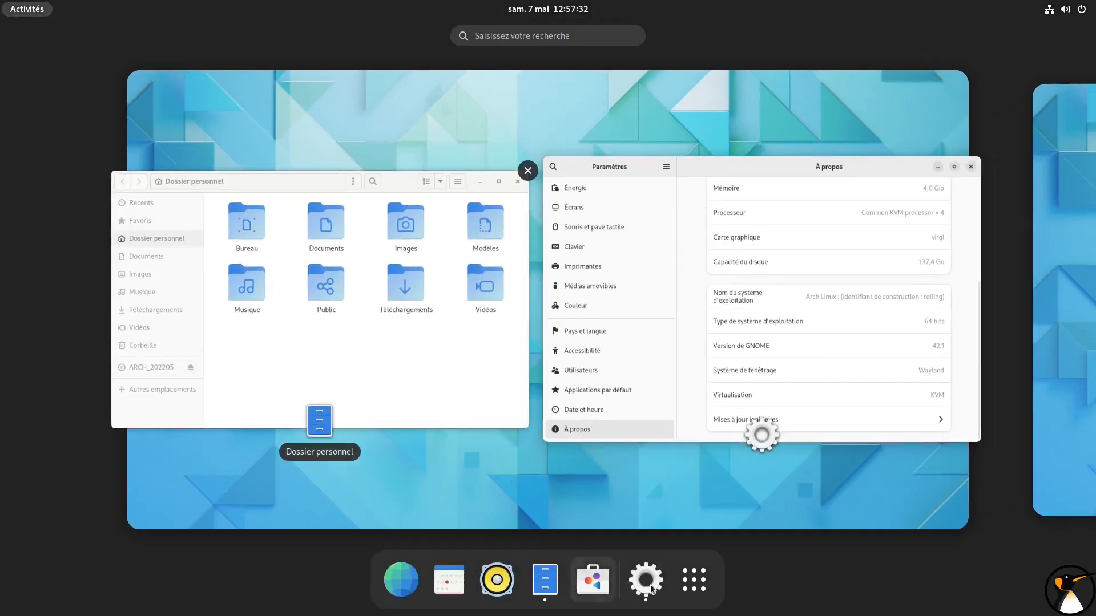
left_click(693, 580)
left_click(816, 325)
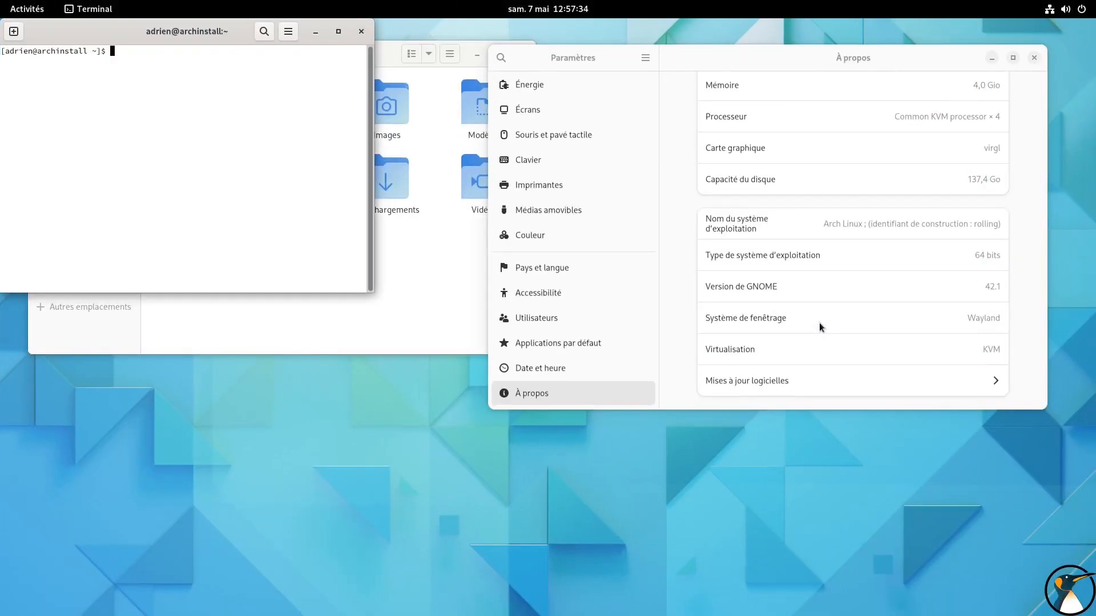
key("ctrl+plus")
key("ctrl+plus")
key("ctrl+plus")
Try to install the French language package with sudo pacman -S libreoffice-fresh-fr, entering the account password
type("sudo")
key("Return")
key("Up")
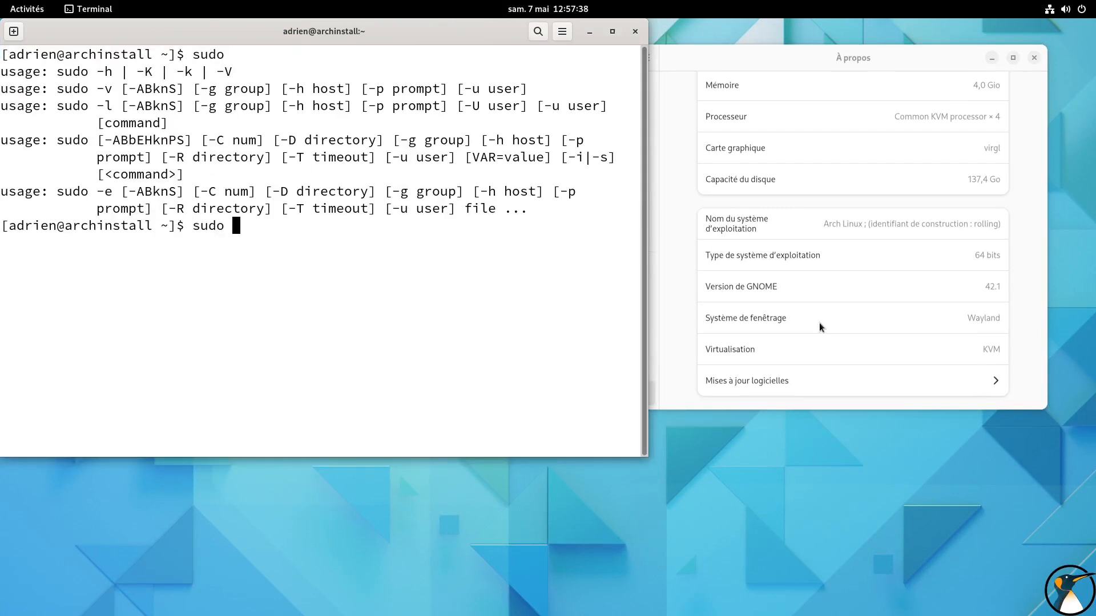
type("pacman -")
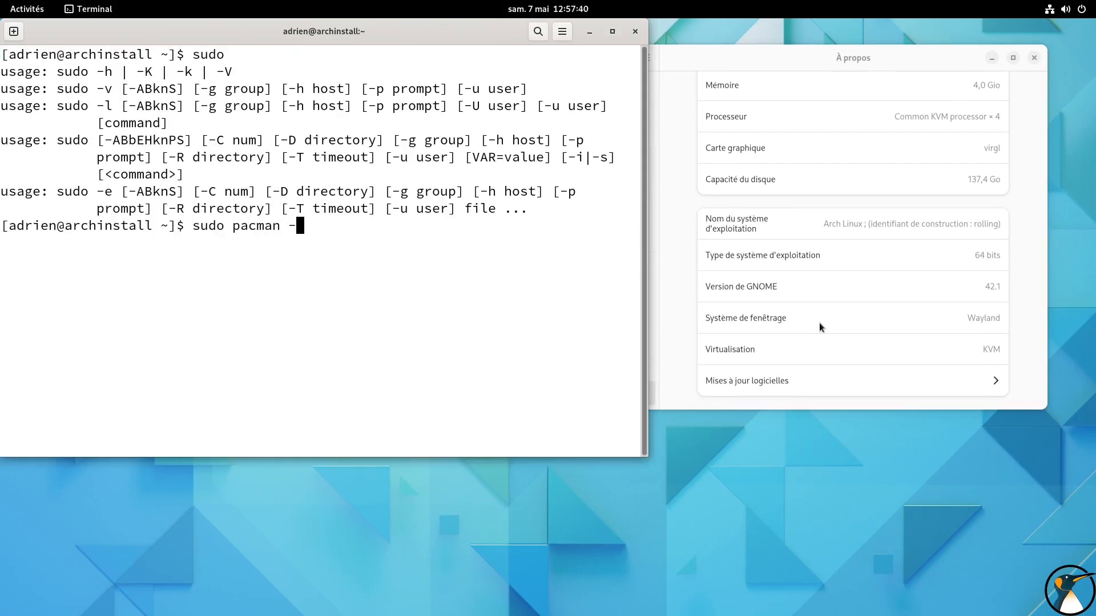
type("S libreoffice-fresh-fr")
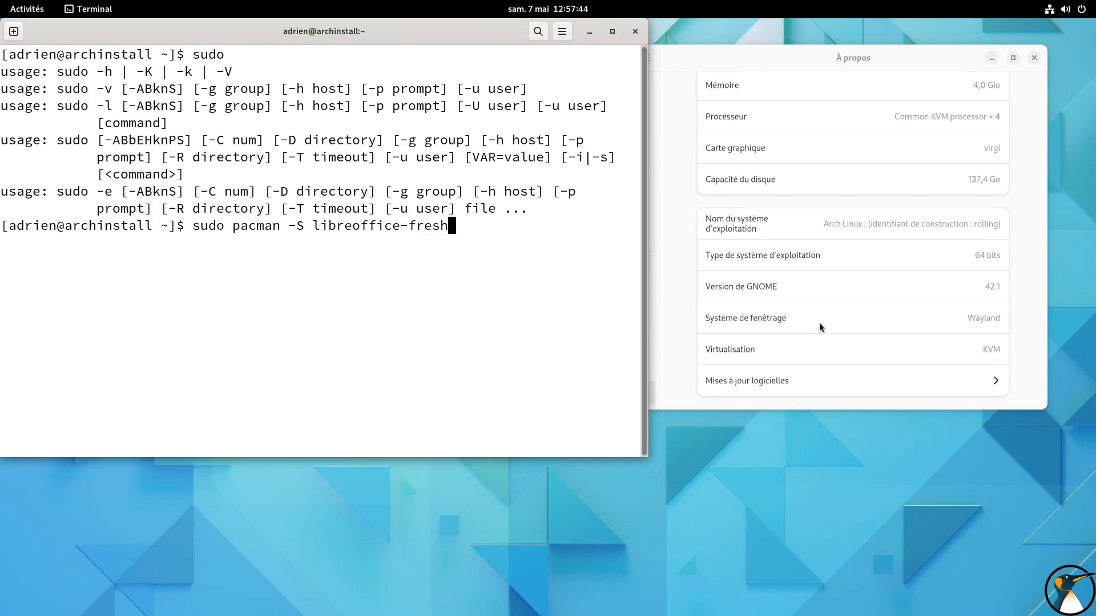
key("Return")
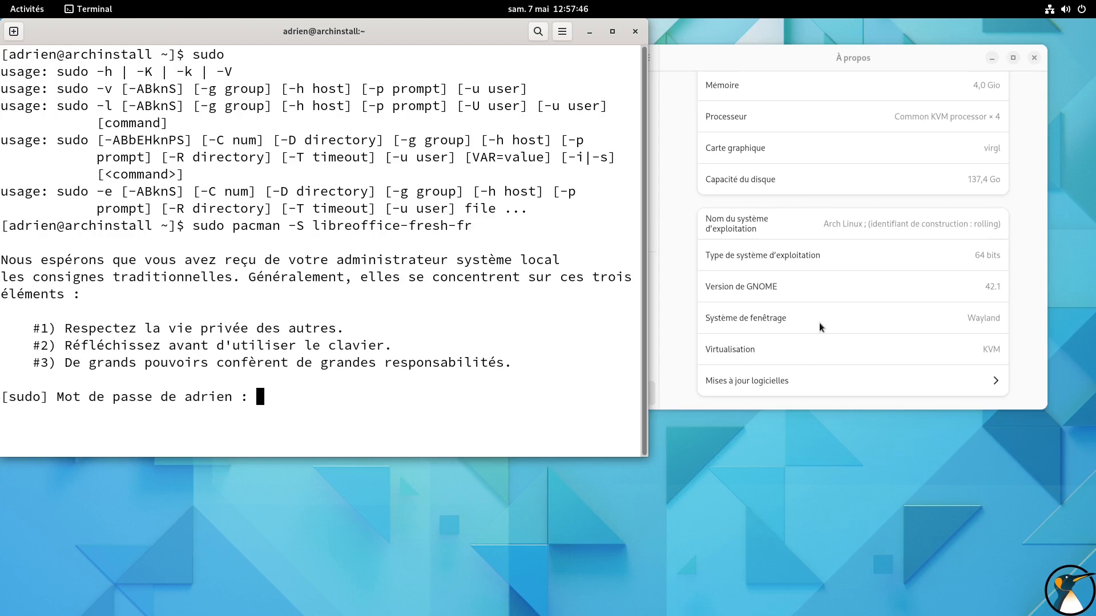
key("Return")
Install the package as root with su -lc 'pacman -S libreoffice-fresh-fr', entering the root password and accepting the installation
key("Up")
key("Home")
key("Right")
key("Right")
key("Delete")
key("Delete")
type("-l")
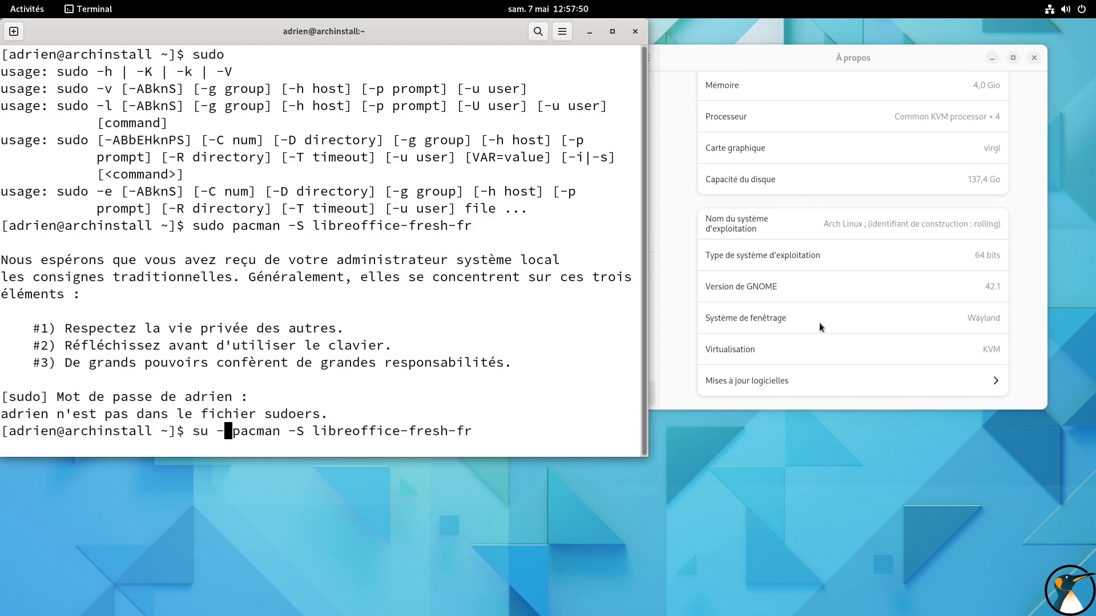
type("c '")
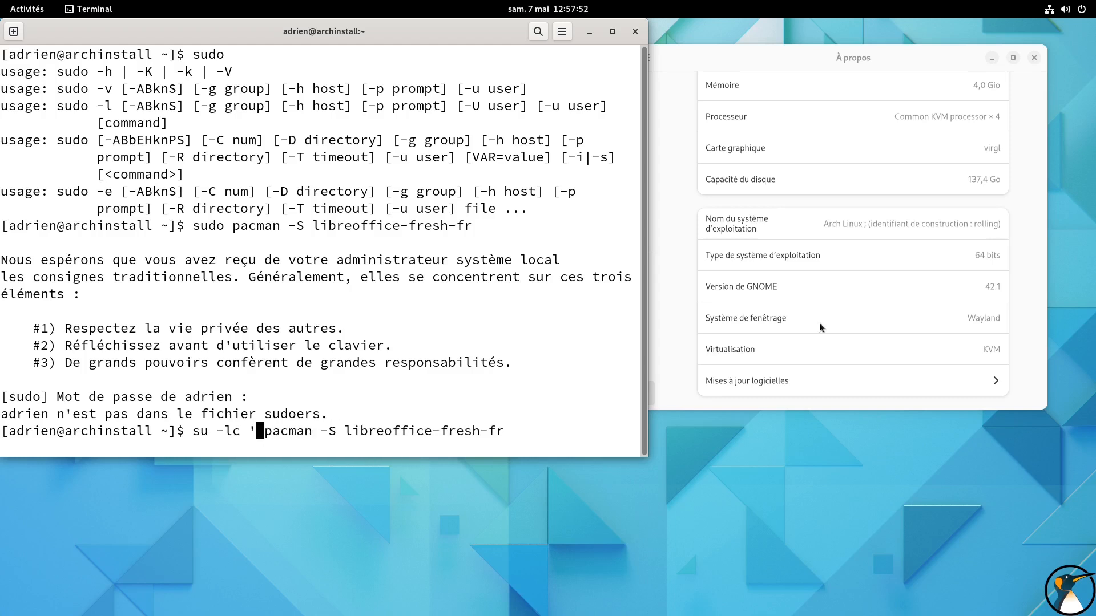
key("End")
type("'")
key("Return")
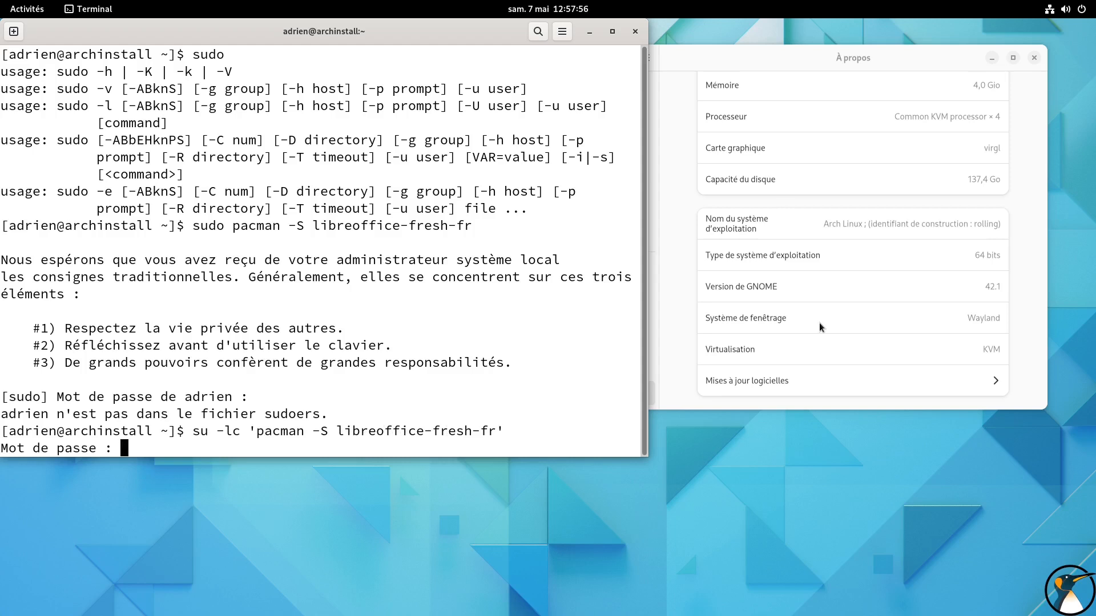
key("Return")
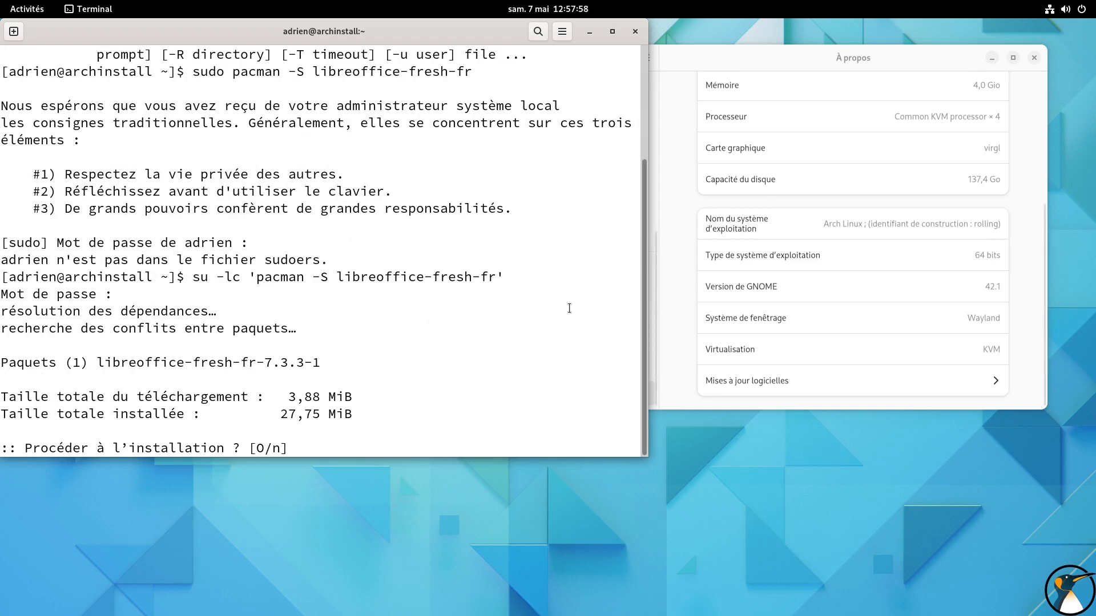
key("Return")
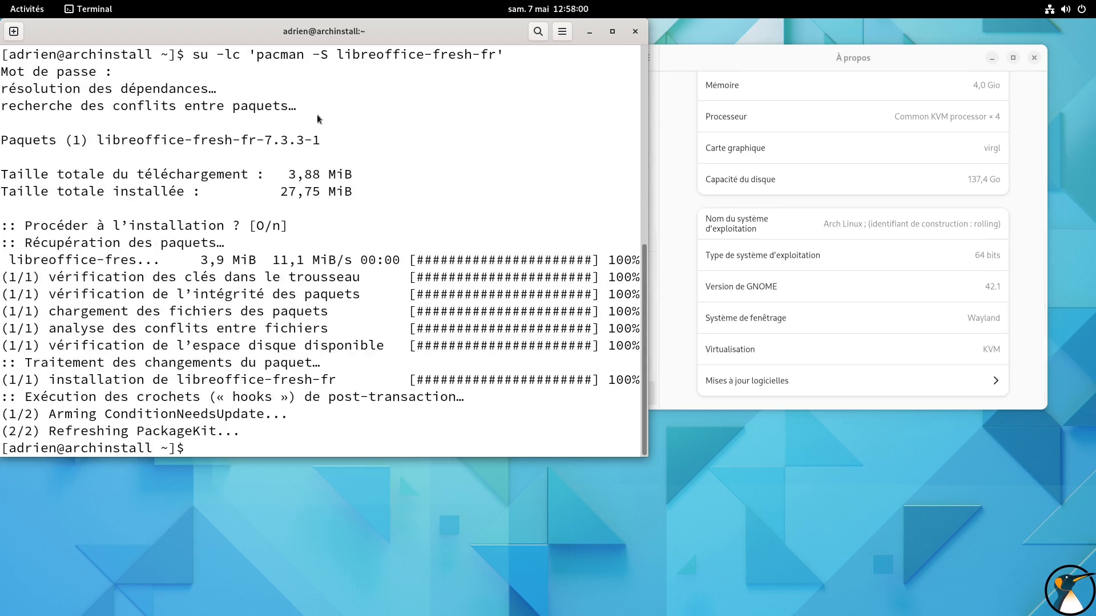
Find LibreOffice Calc by searching "li", launch it to check for the French interface, and close it
mouse_move(0, 0)
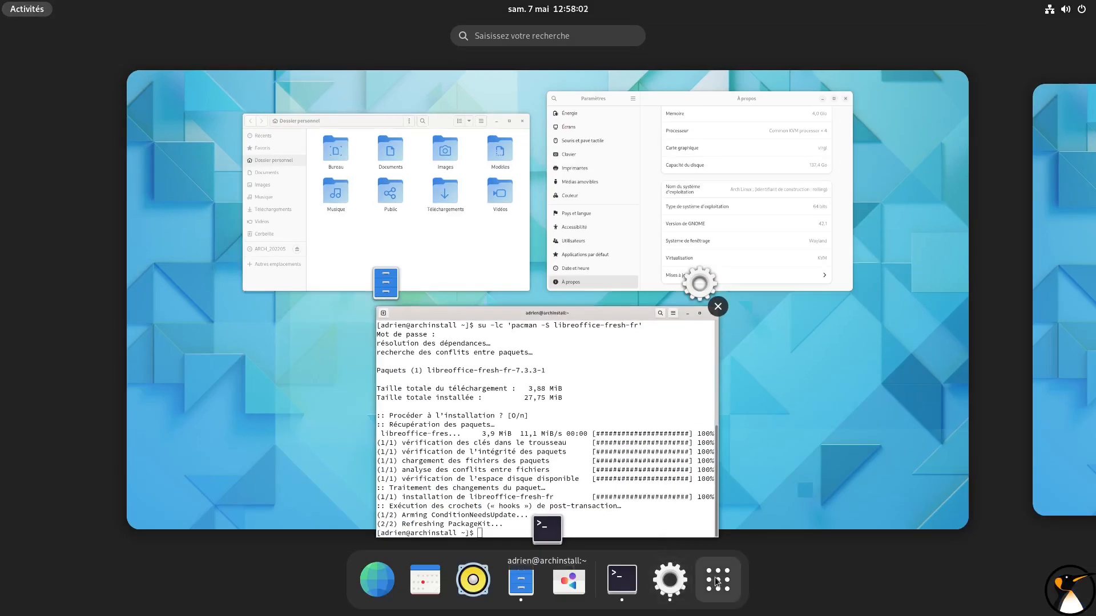
left_click(717, 582)
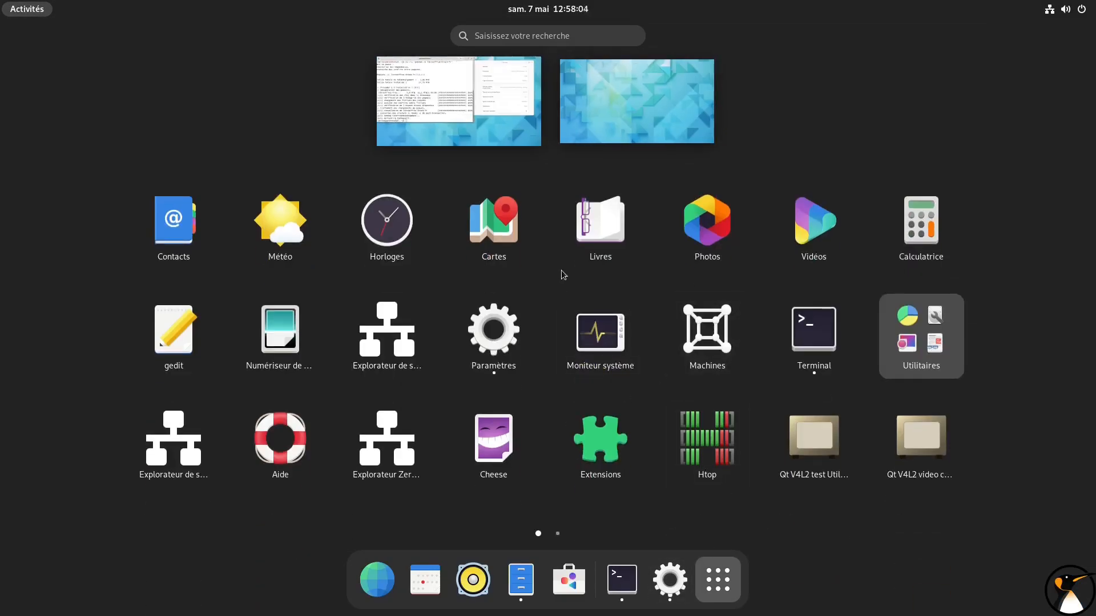
type("li")
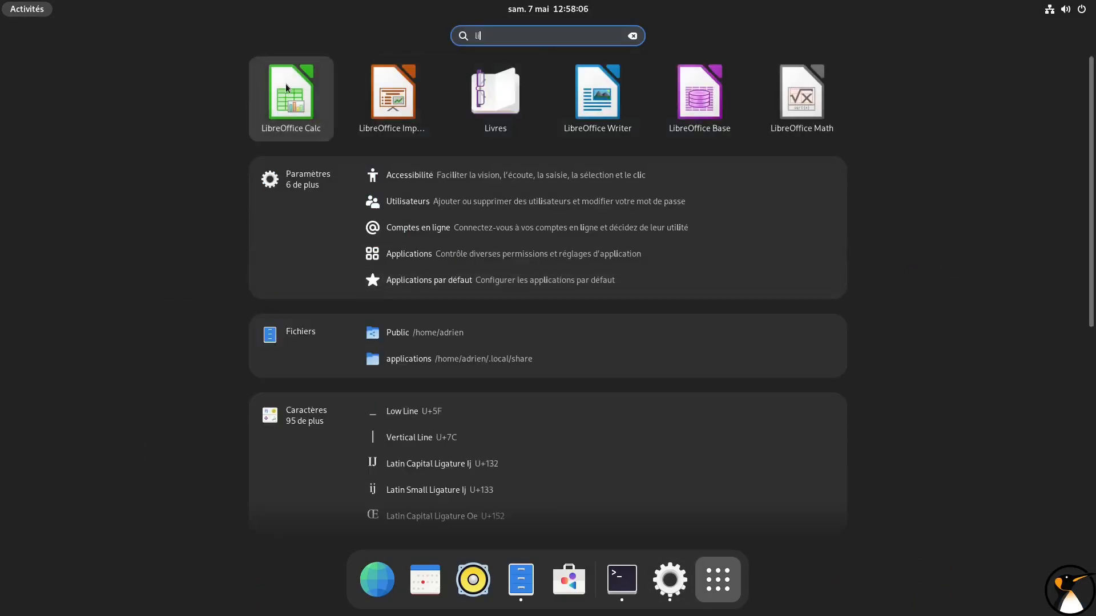
key("Return")
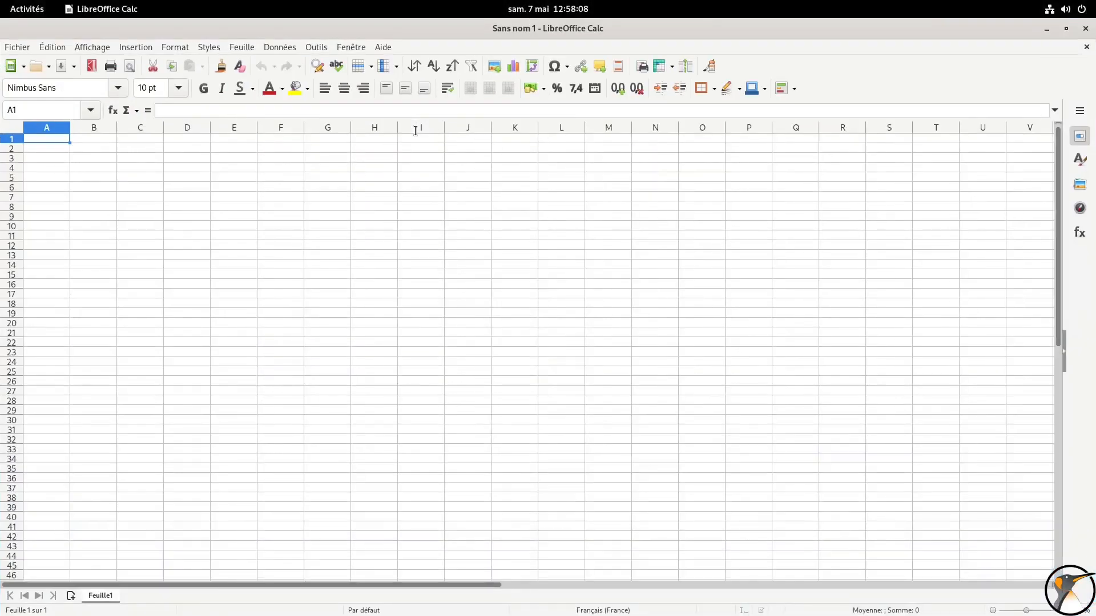
left_click(1085, 27)
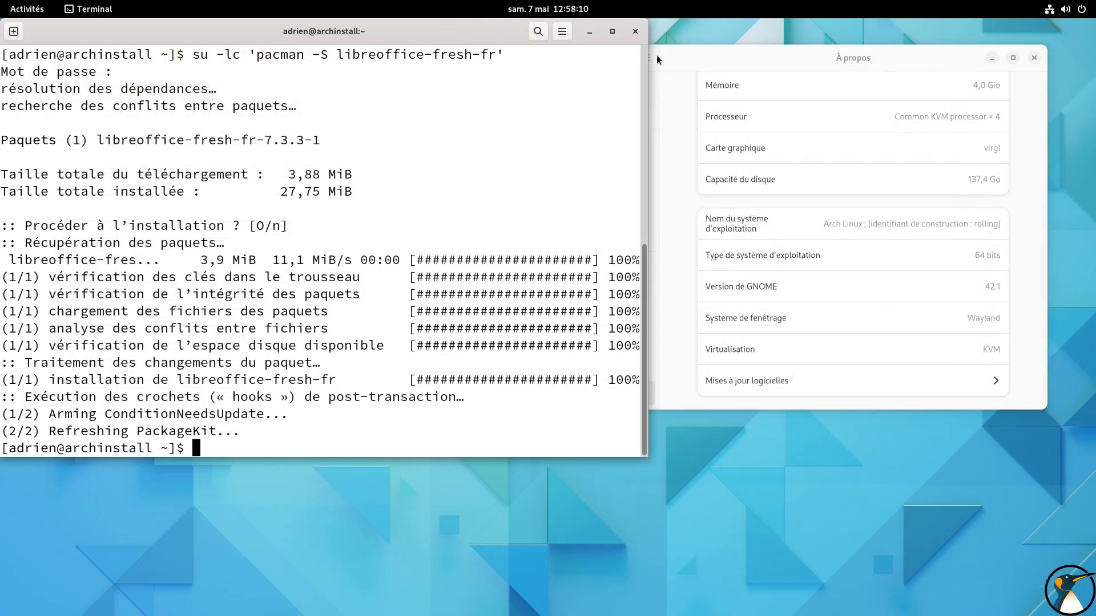
Try to install Pamac as root with su -lc 'pacman -S pamac', adapting the previous command and entering the root password
left_click_drag(361, 32, 519, 135)
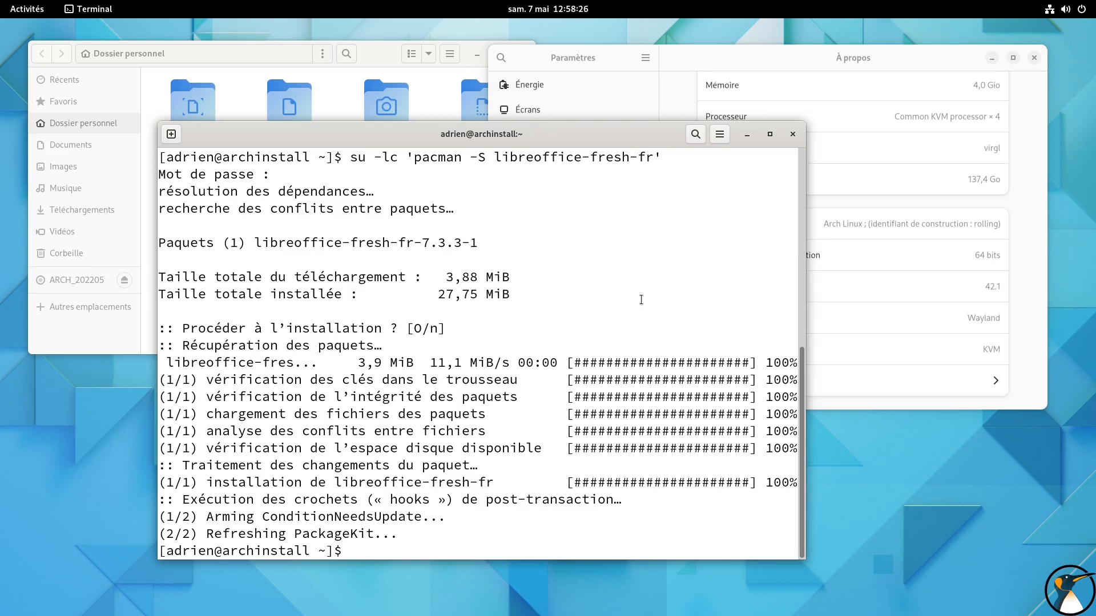
key("Up")
key("Left")
key("Left")
key("Right")
key("BackSpace")
key("BackSpace")
key("BackSpace")
key("BackSpace")
key("BackSpace")
key("BackSpace")
key("BackSpace")
key("BackSpace")
key("BackSpace")
key("BackSpace")
key("BackSpace")
key("BackSpace")
key("BackSpace")
key("BackSpace")
key("BackSpace")
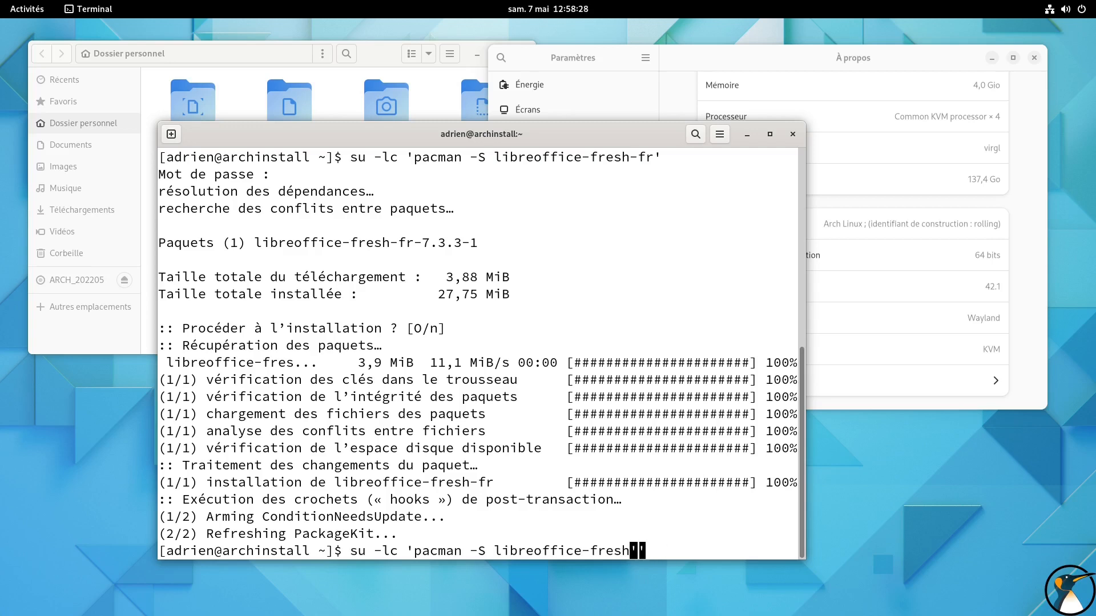
key("BackSpace")
key("BackSpace")
key("BackSpace")
key("BackSpace")
key("BackSpace")
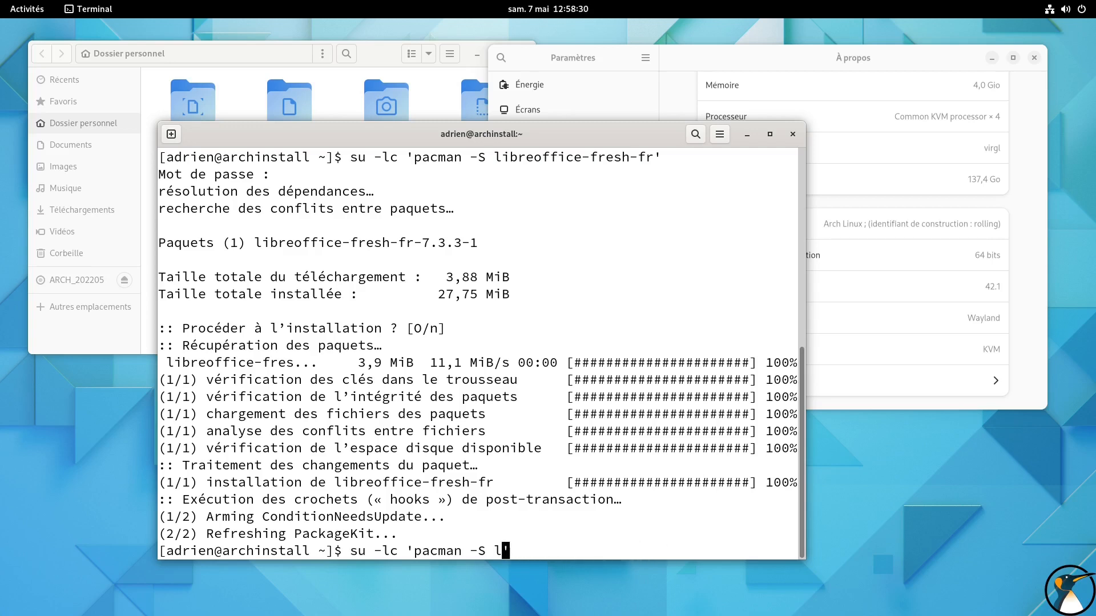
type("pamac")
key("Return")
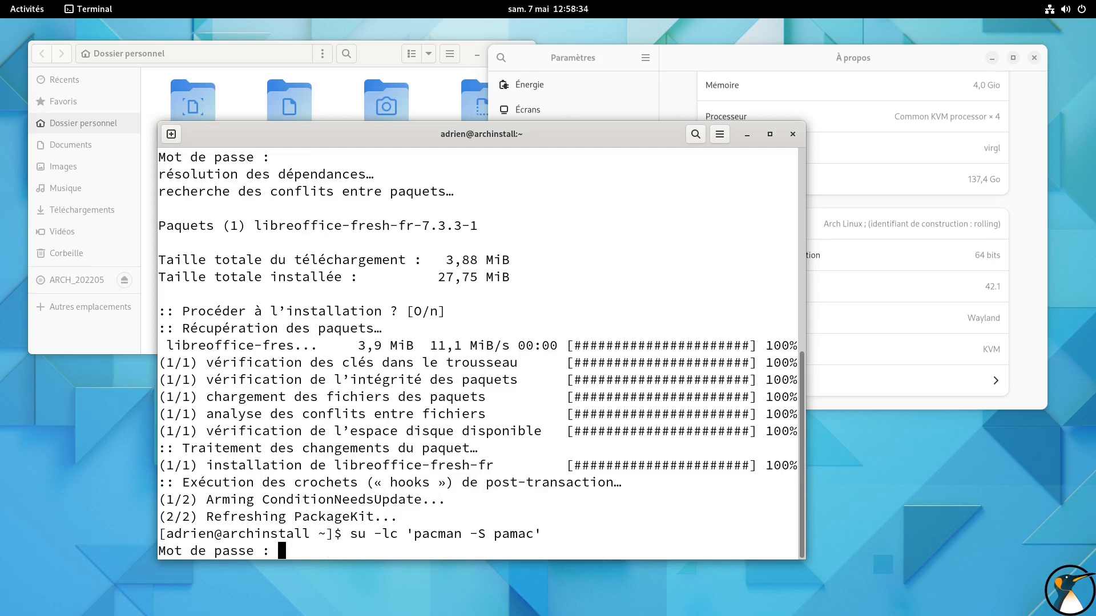
key("Return")
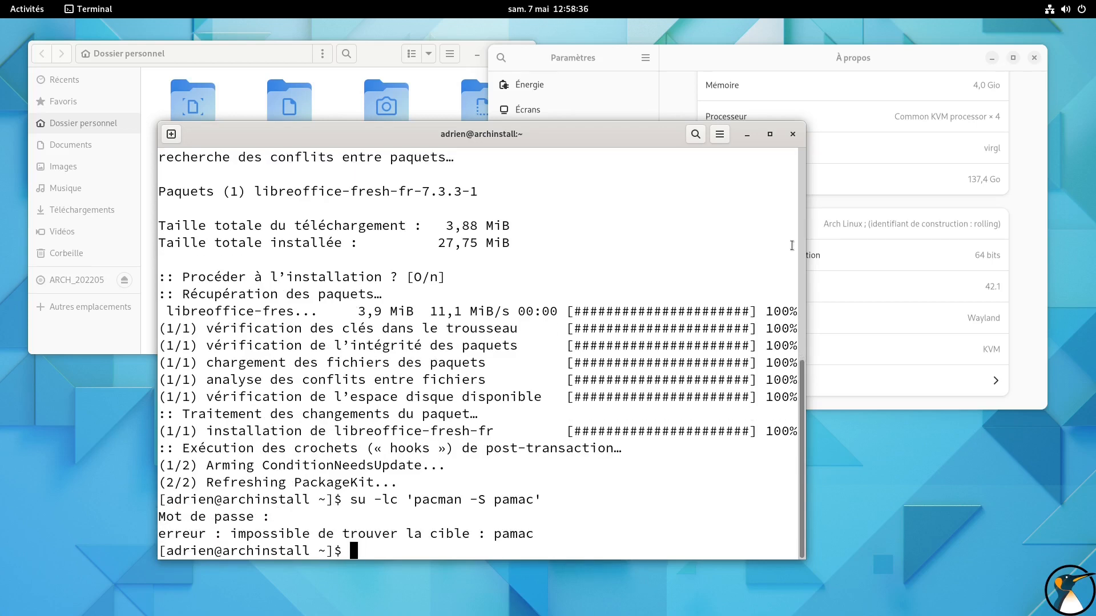
Minimise the Terminal, close the Settings window, and bring the Terminal back maximised
left_click(744, 138)
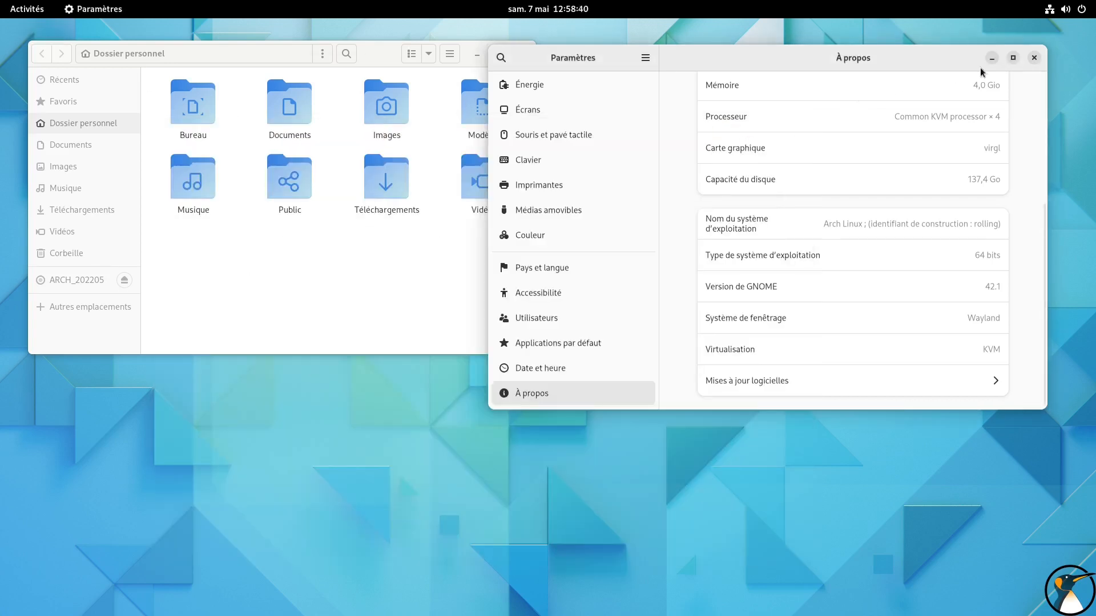
left_click(1034, 57)
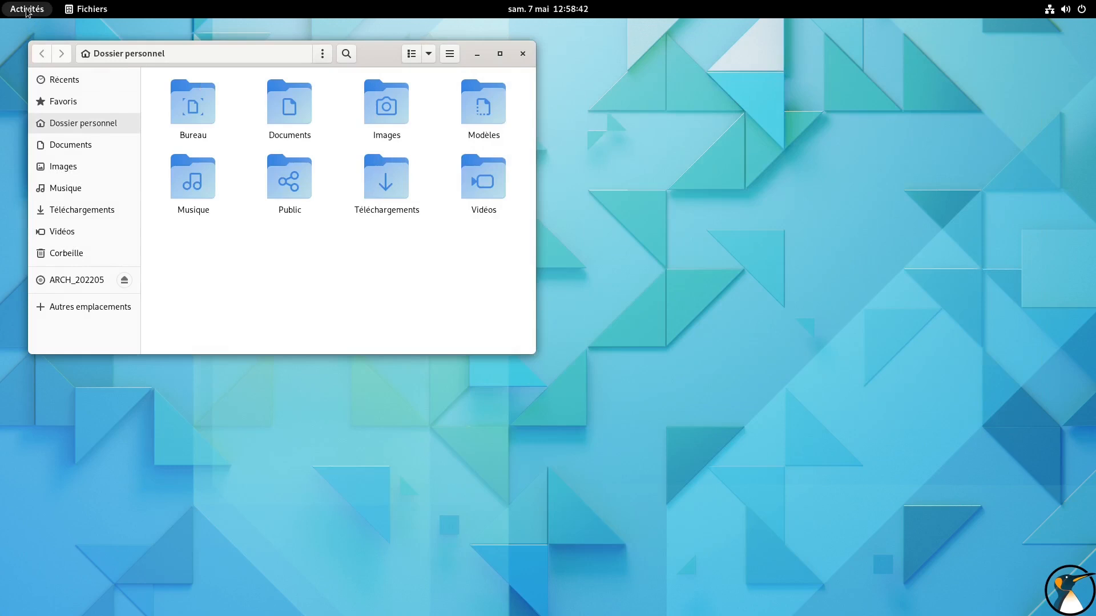
left_click(27, 9)
left_click(671, 272)
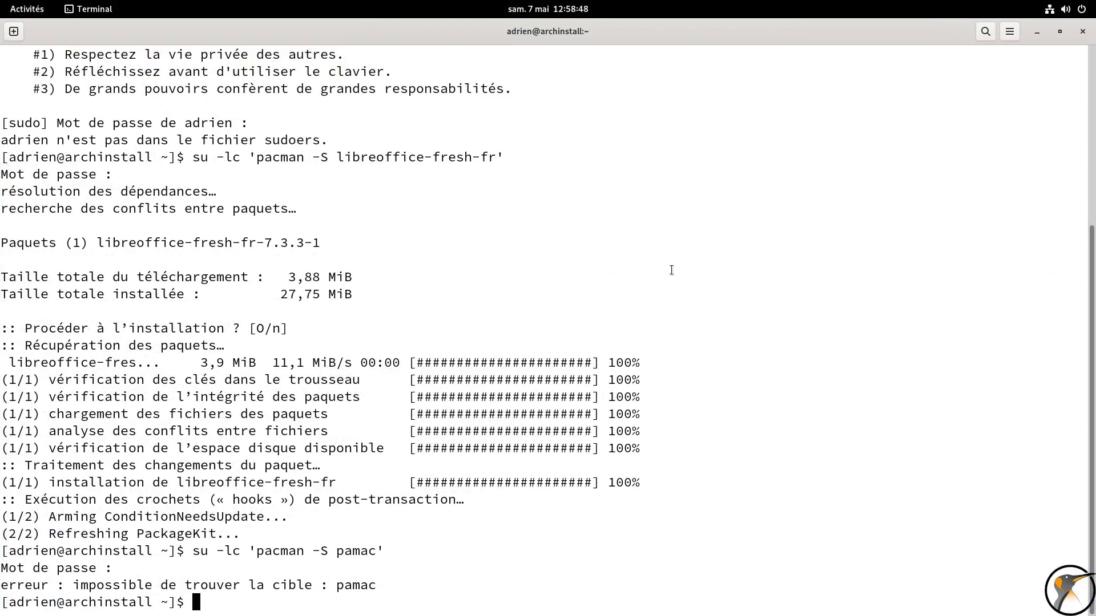
Clear the terminal, enlarge its text, and list the active swap with swapon -s to examine the device path
key("ctrl+l")
key("ctrl+plus")
key("ctrl+plus")
key("ctrl+plus")
type("swapon -s")
key("Return")
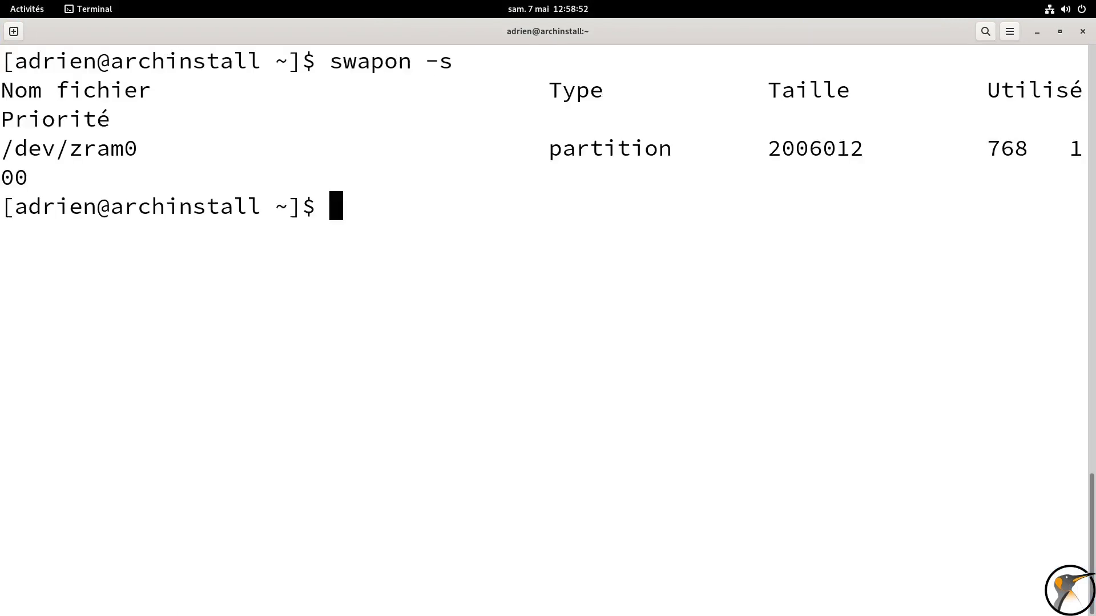
key("ctrl+minus")
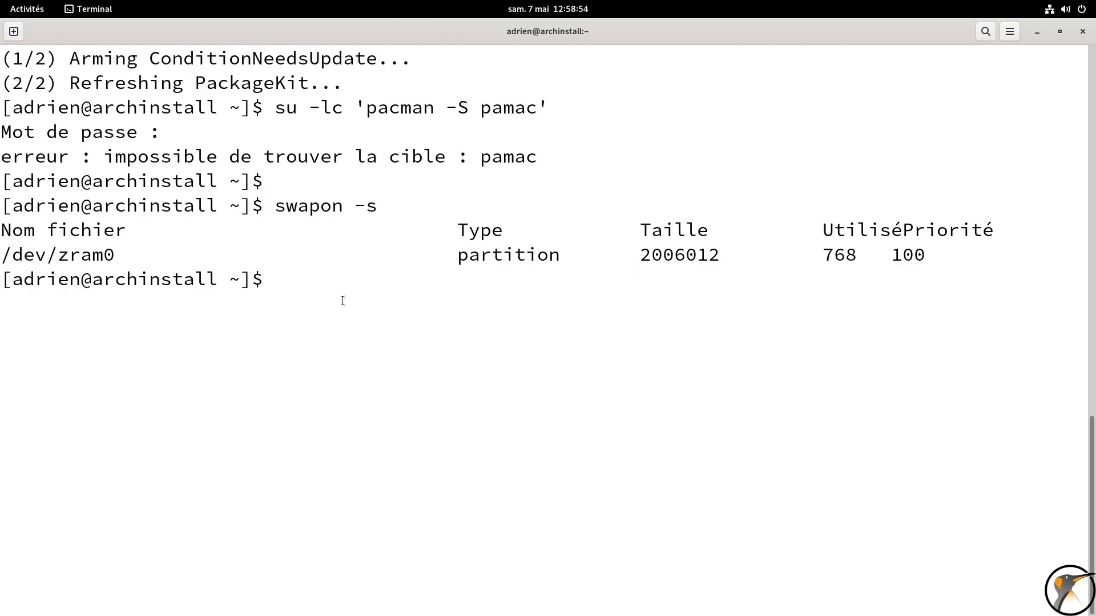
double_click(57, 254)
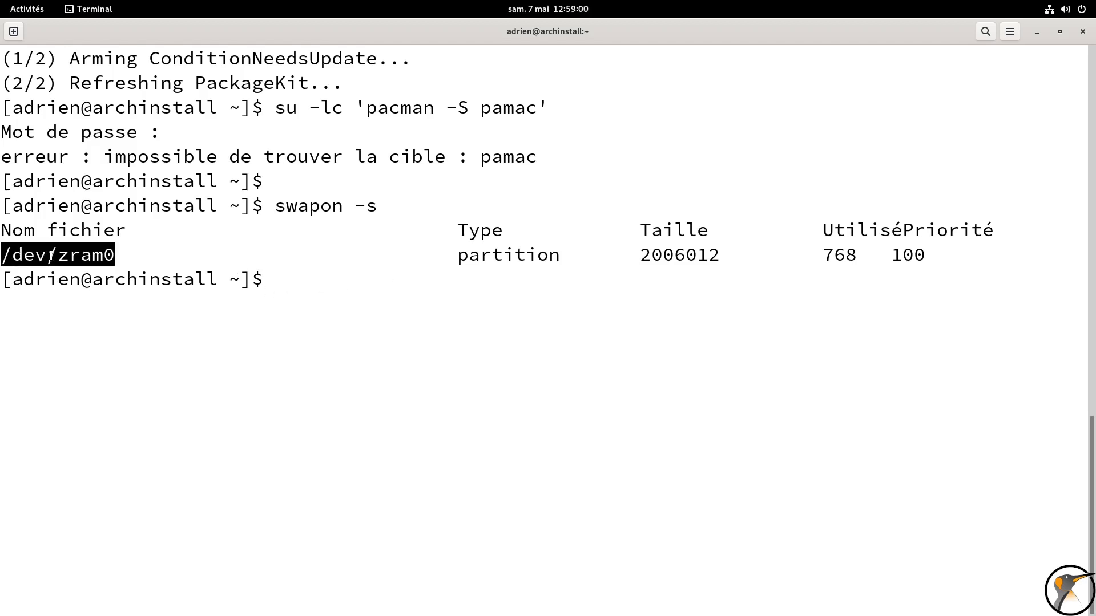
left_click(537, 311)
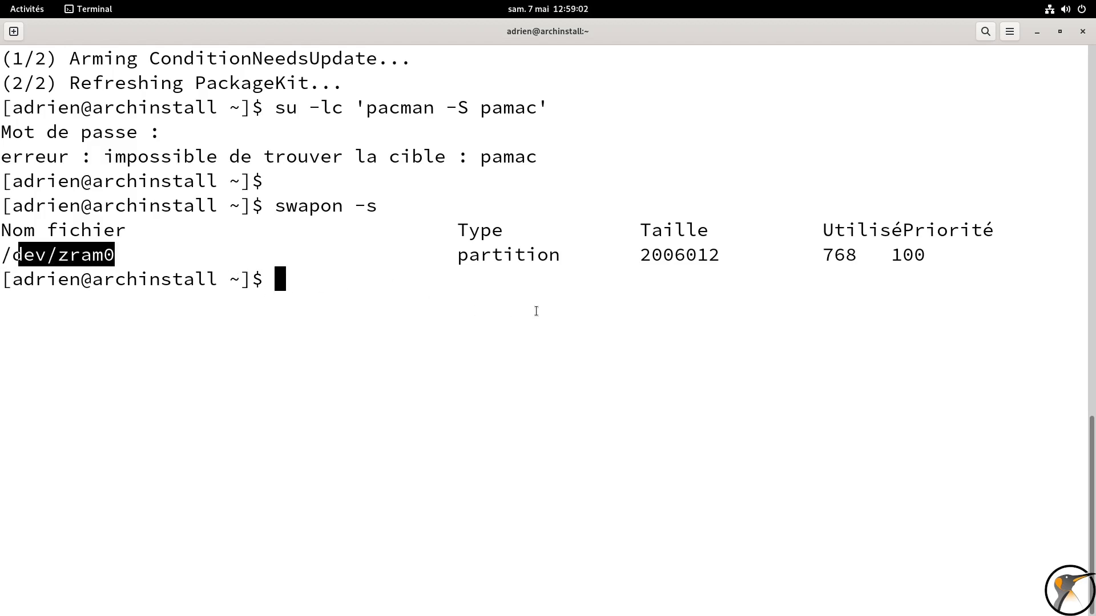
Run htop to check memory and swap usage, and close the terminal while it is still running
type("htop")
key("Return")
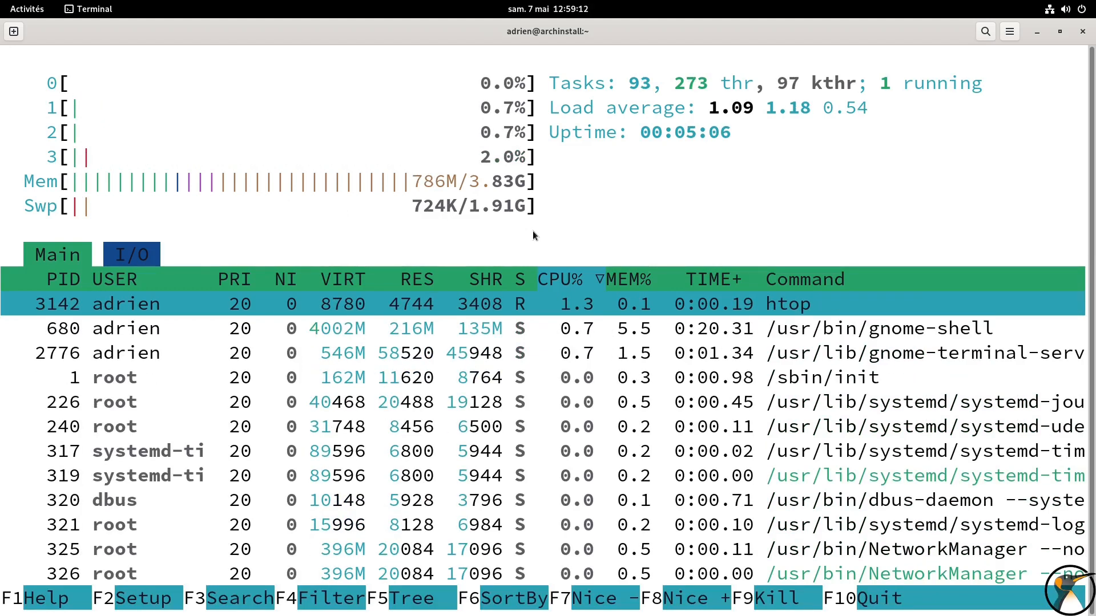
left_click(1082, 32)
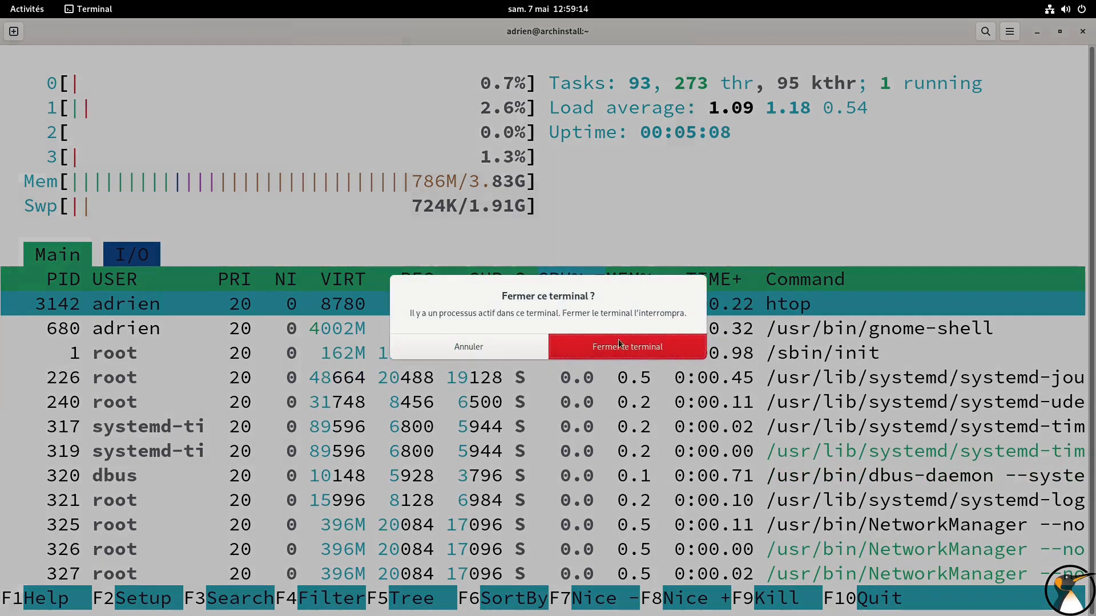
left_click(618, 339)
In the file manager, browse from Autres emplacements through Ordinateur and boot to the grub folder
left_click(26, 15)
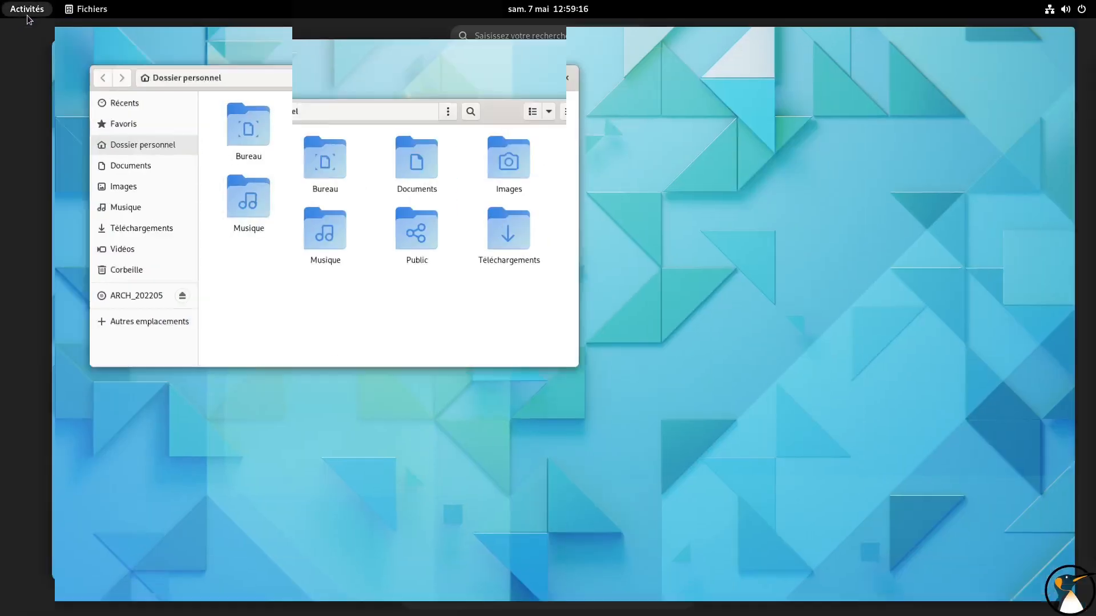
left_click(570, 577)
left_click(91, 307)
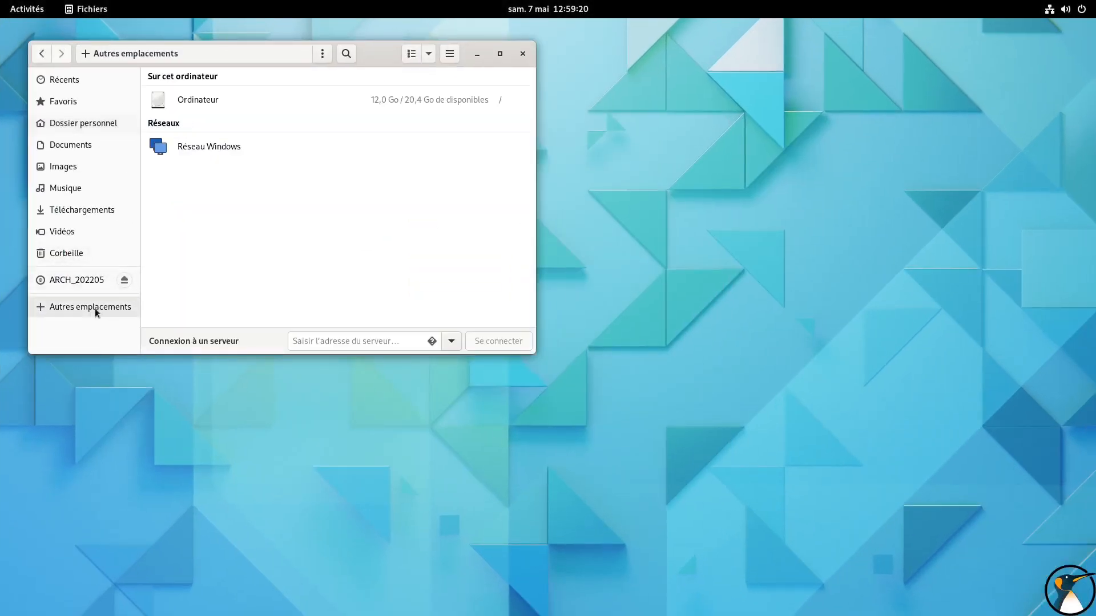
left_click(195, 103)
double_click(289, 103)
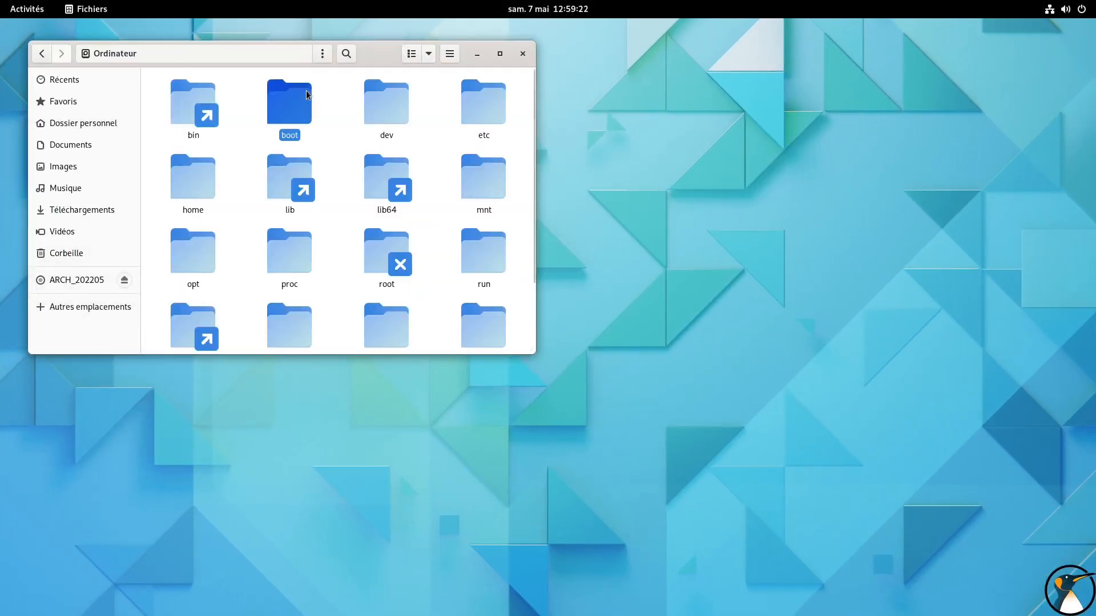
left_click_drag(388, 53, 548, 85)
right_click(552, 282)
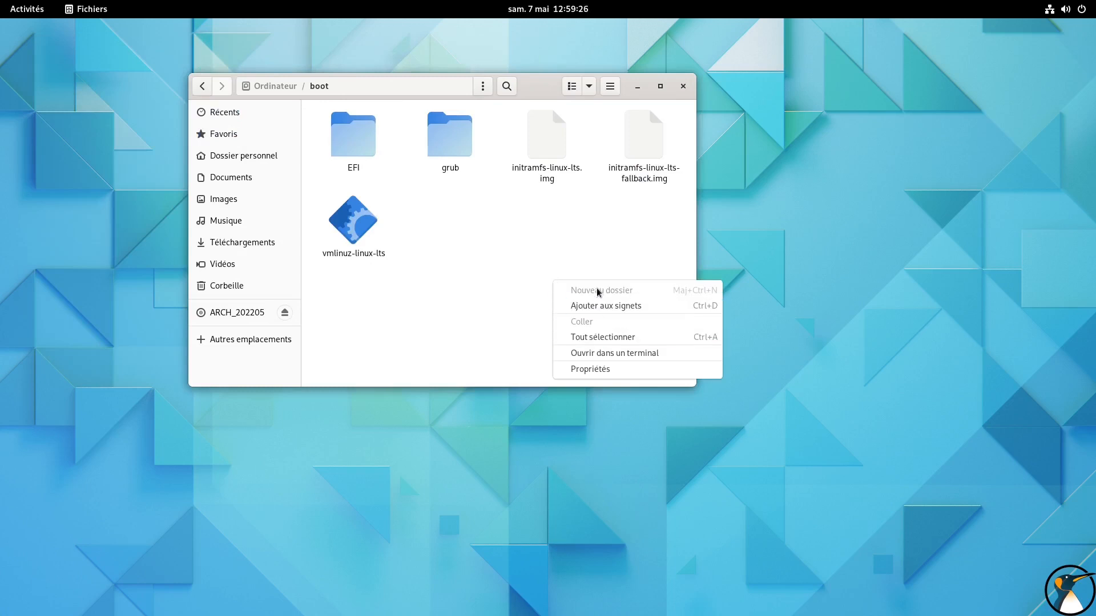
left_click(444, 149)
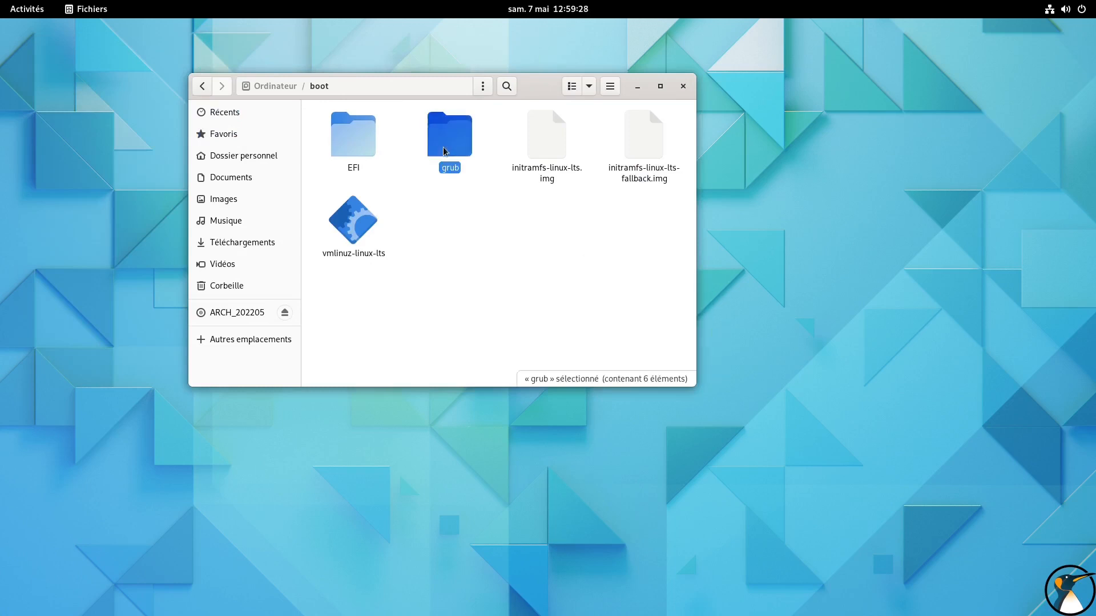
double_click(444, 149)
Open grub.cfg in gedit, add ZZZZZZZZZZZZZZ to its first line as an editing test, and close it without saving
right_click(445, 150)
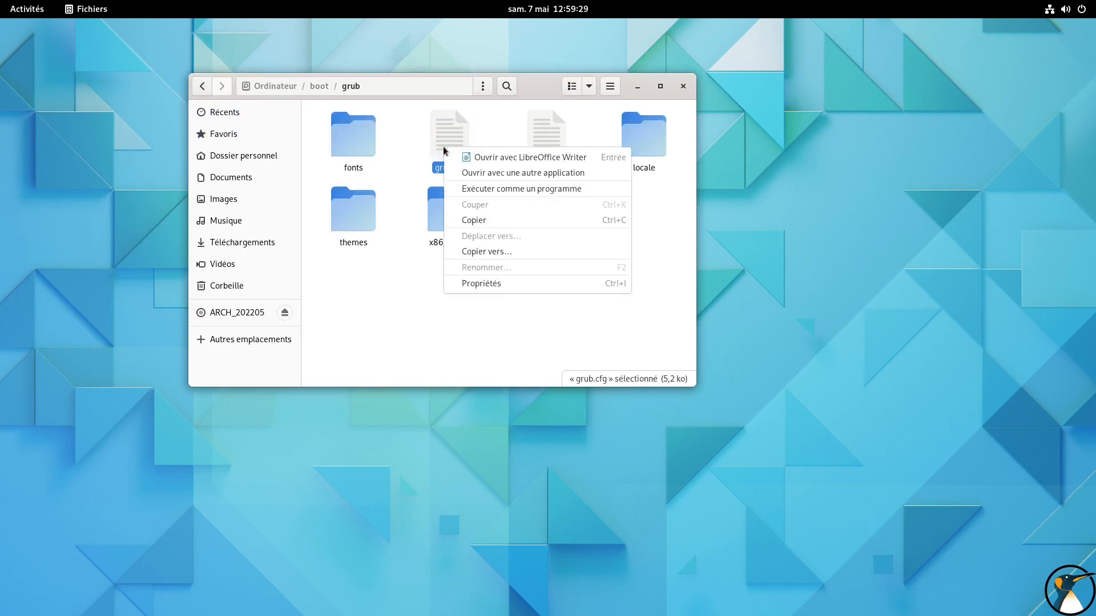
left_click(462, 173)
double_click(367, 183)
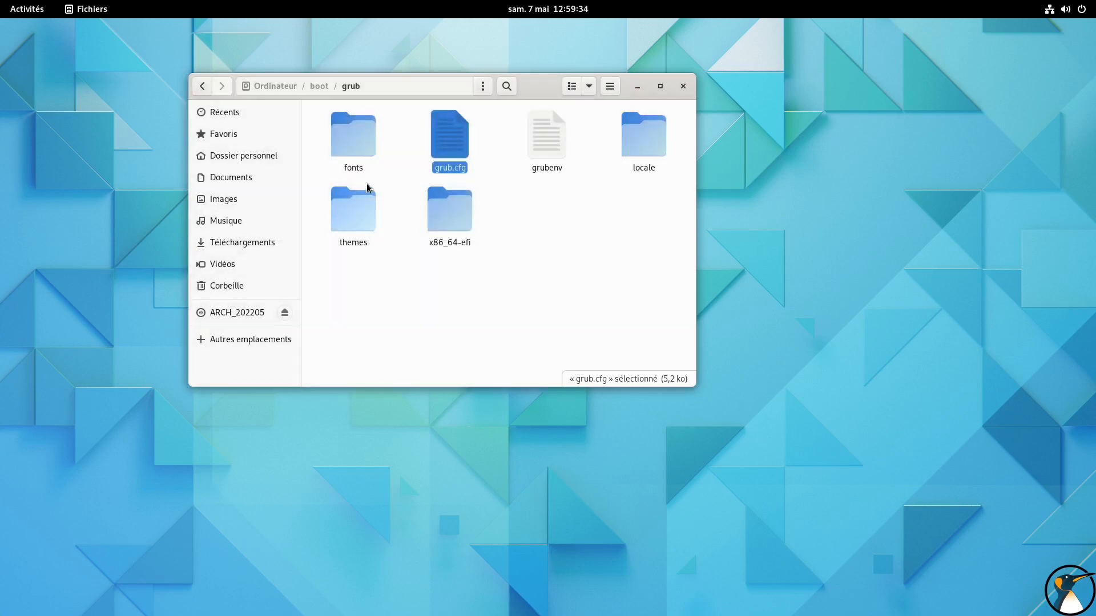
type("ZZZZZZZZZZZZZZ")
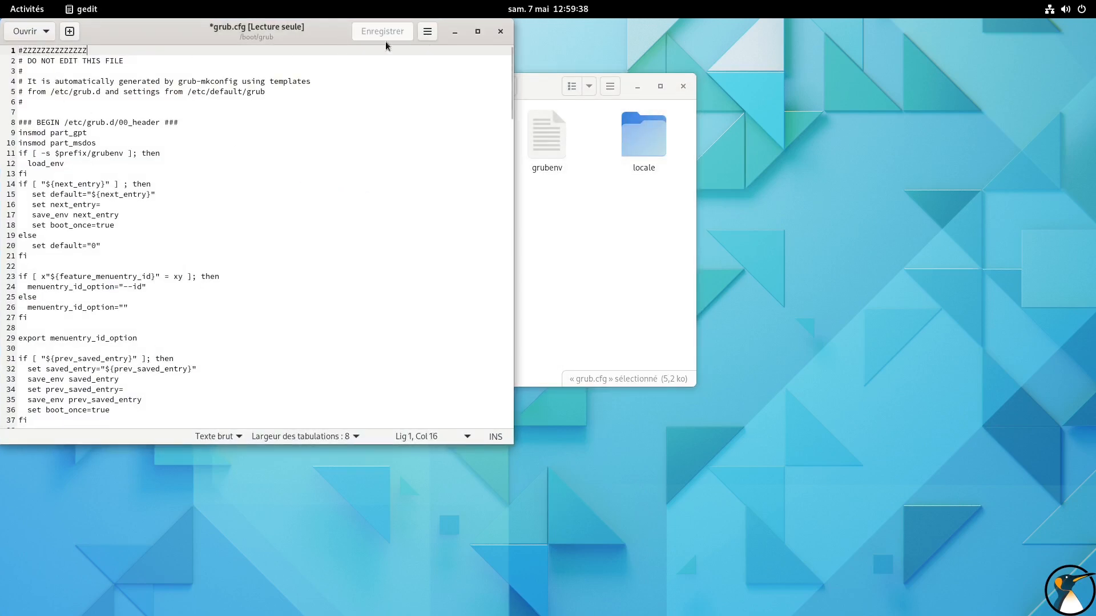
left_click(500, 31)
left_click(165, 272)
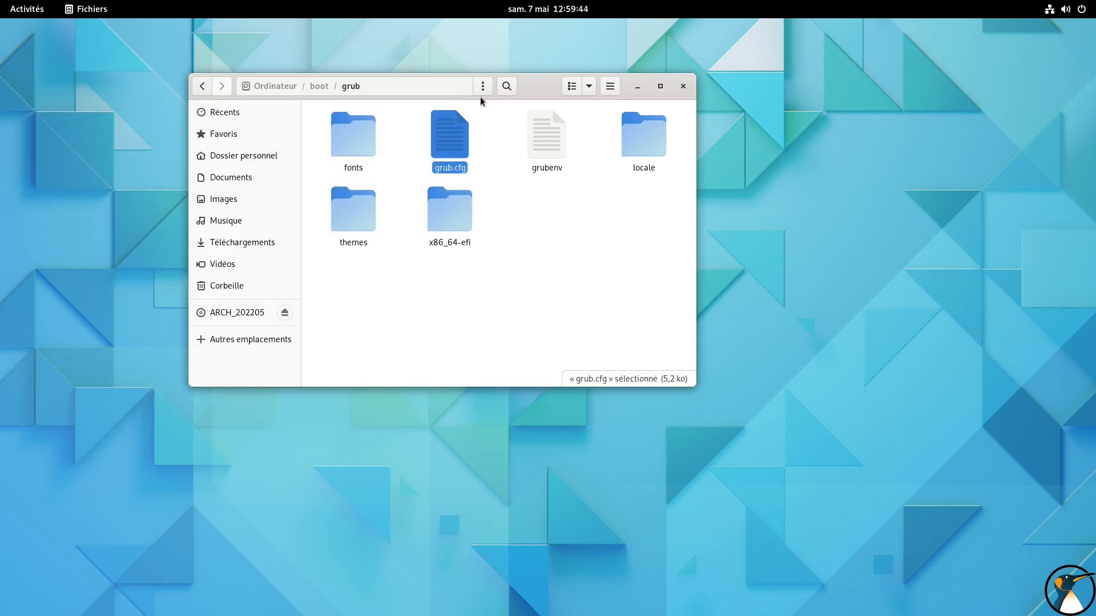
left_click_drag(539, 86, 381, 82)
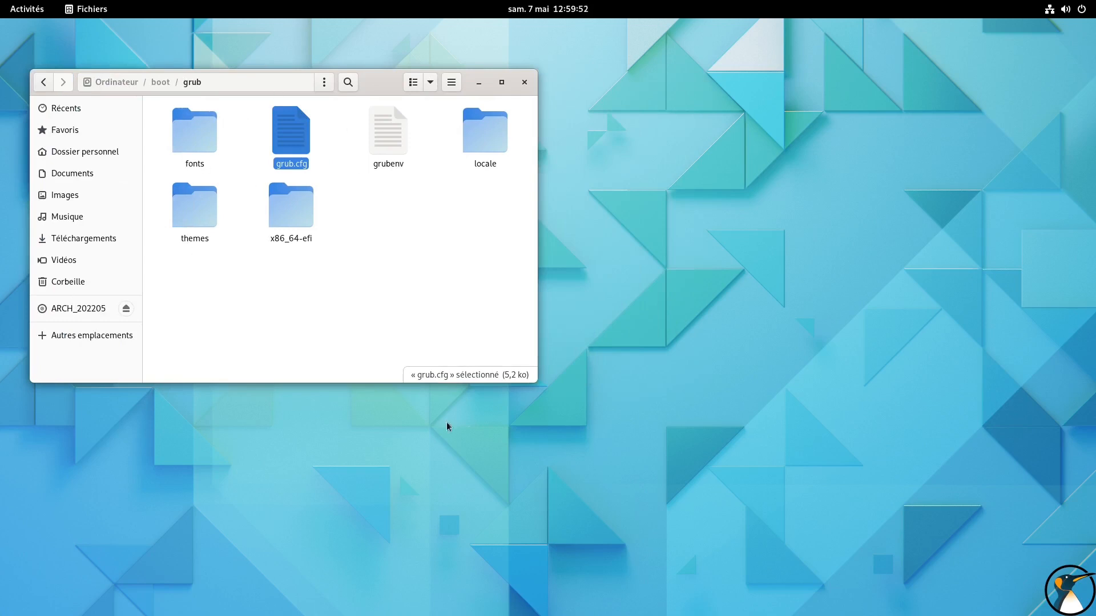
Launch Terminal by searching "term", maximise its window, and enlarge the text by three zoom levels
left_click(24, 9)
left_click(666, 588)
type("term")
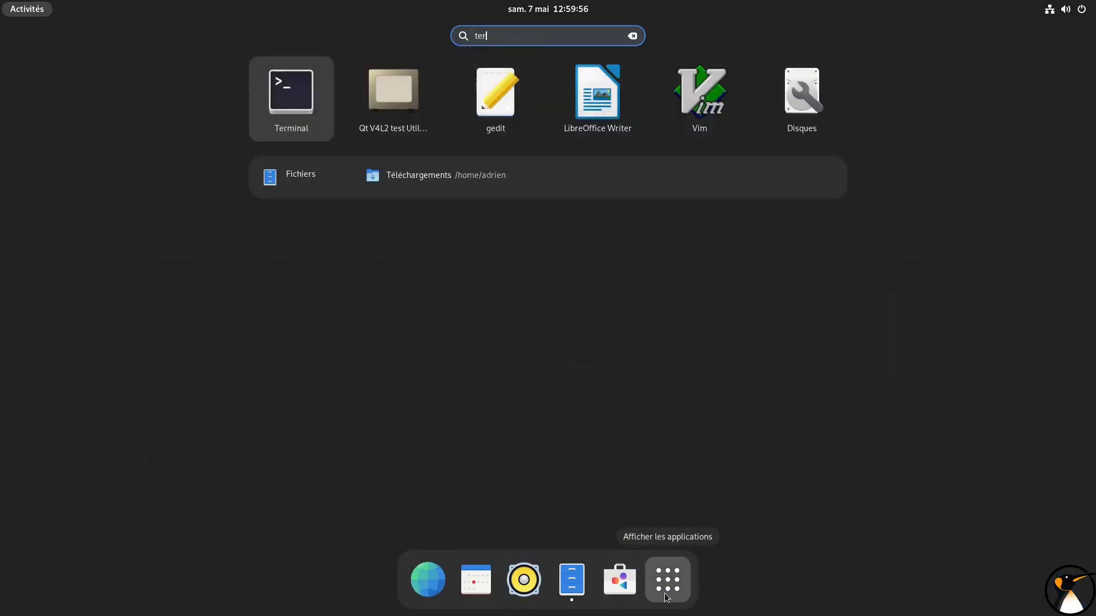
key("Return")
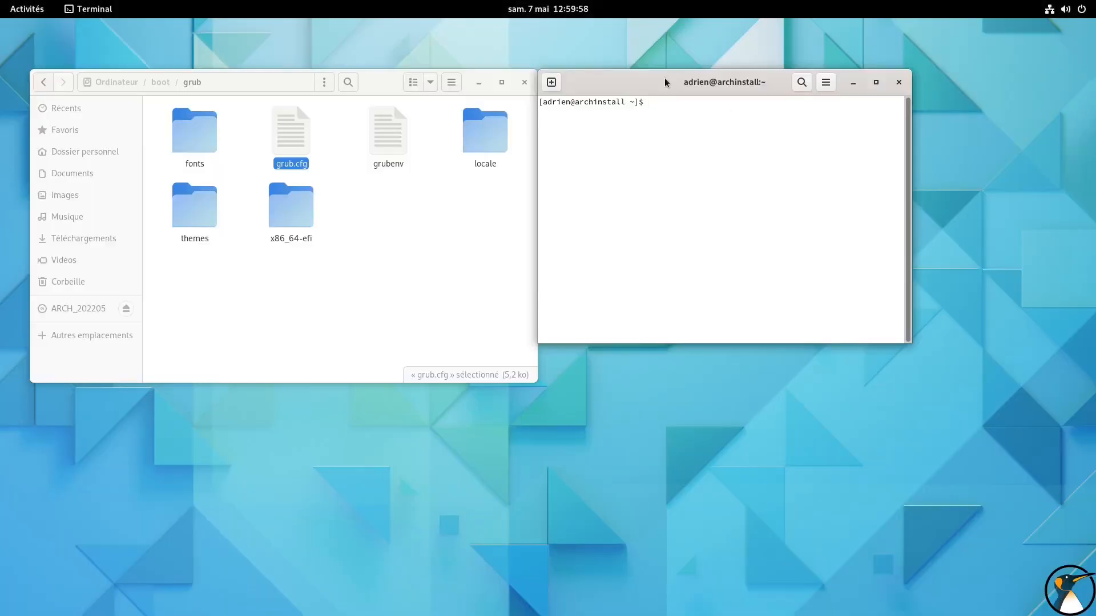
double_click(664, 78)
key("ctrl+plus")
key("ctrl+plus")
key("ctrl+plus")
Open /etc/fstab in vim to examine the /boot partition's mount options, and quit vim and the terminal
type("vim /etc/fstab")
key("Return")
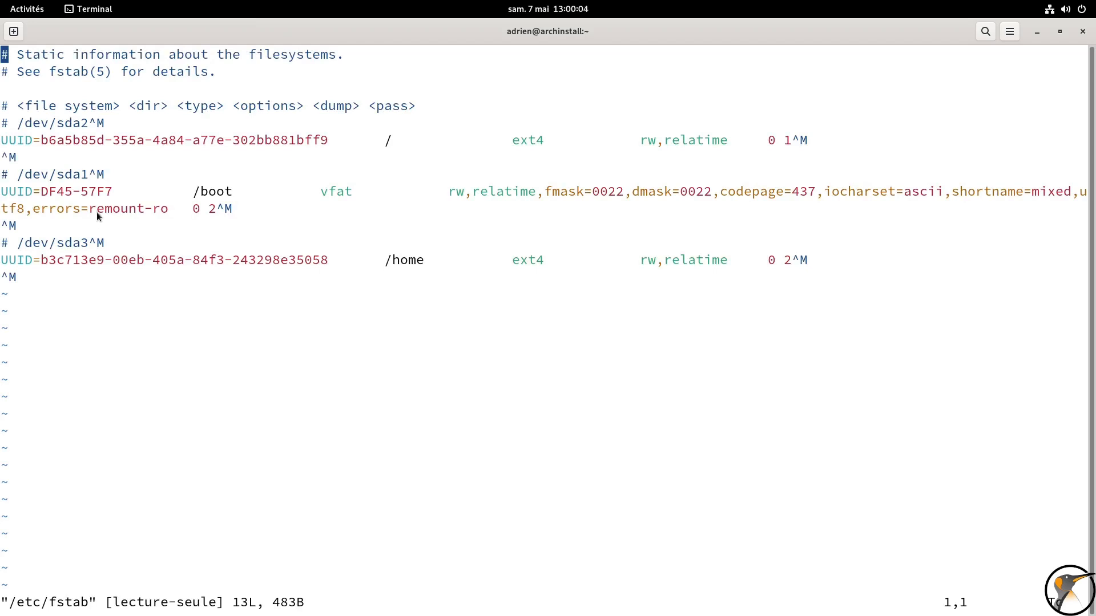
left_click_drag(315, 192, 740, 194)
left_click_drag(501, 193, 170, 209)
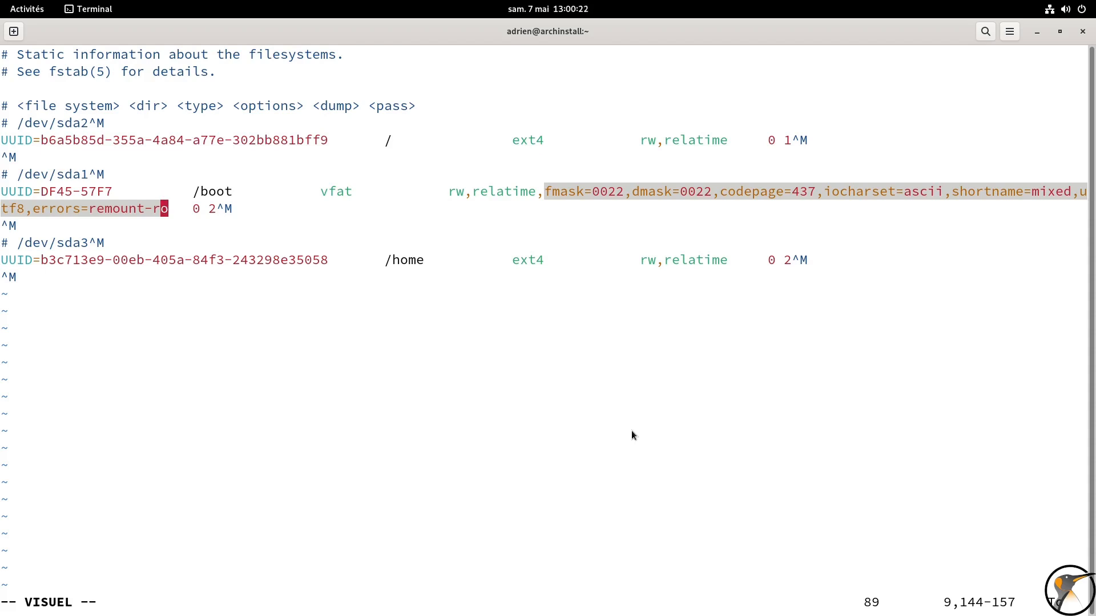
key("Escape")
type(":q")
key("Return")
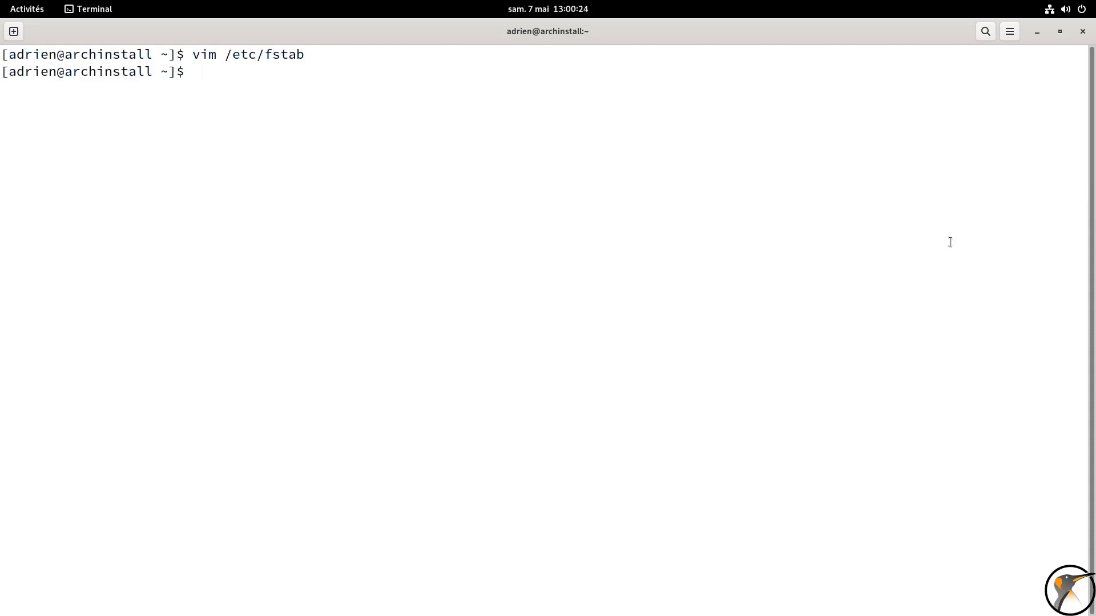
left_click(1082, 30)
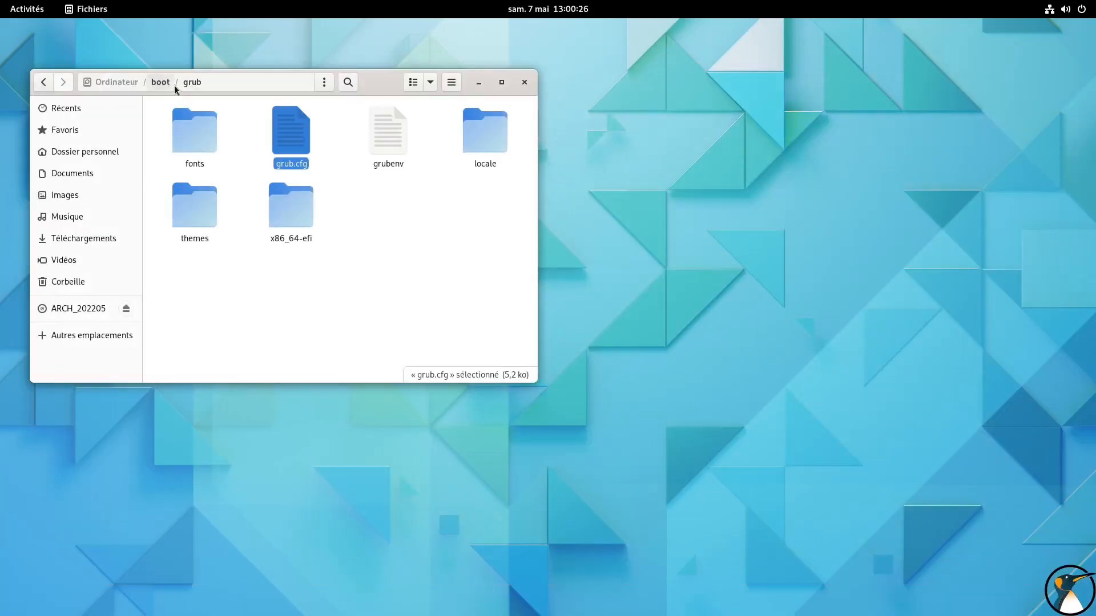
Browse the boot folder down to EFI/BOOT to examine BOOTX64.EFI, and return to boot to select vmlinuz-linux-lts
left_click(160, 82)
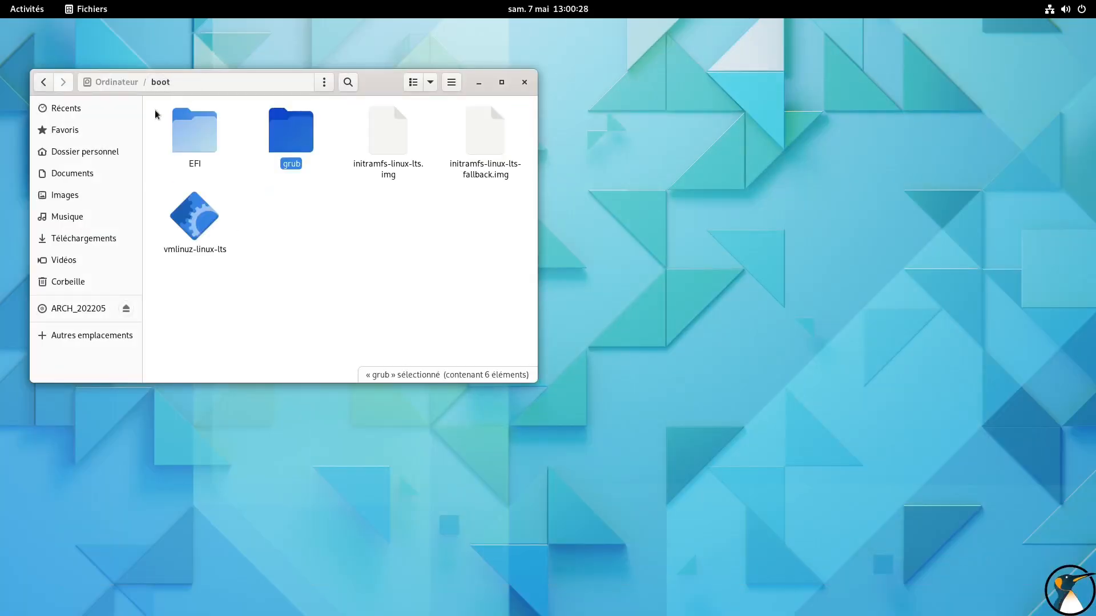
left_click(196, 135)
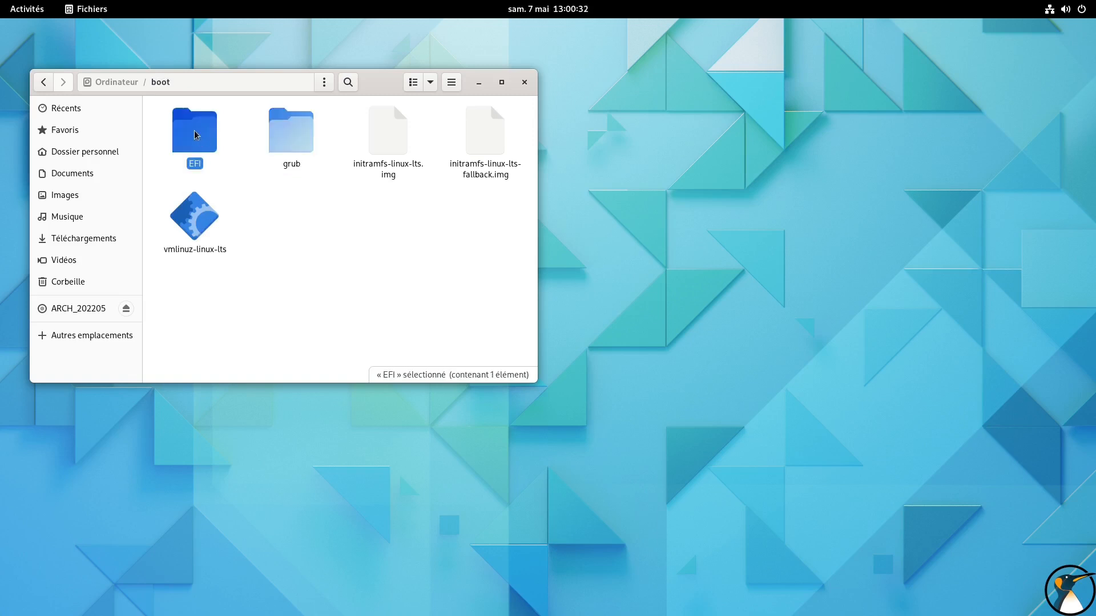
double_click(195, 135)
double_click(196, 140)
left_click(231, 165)
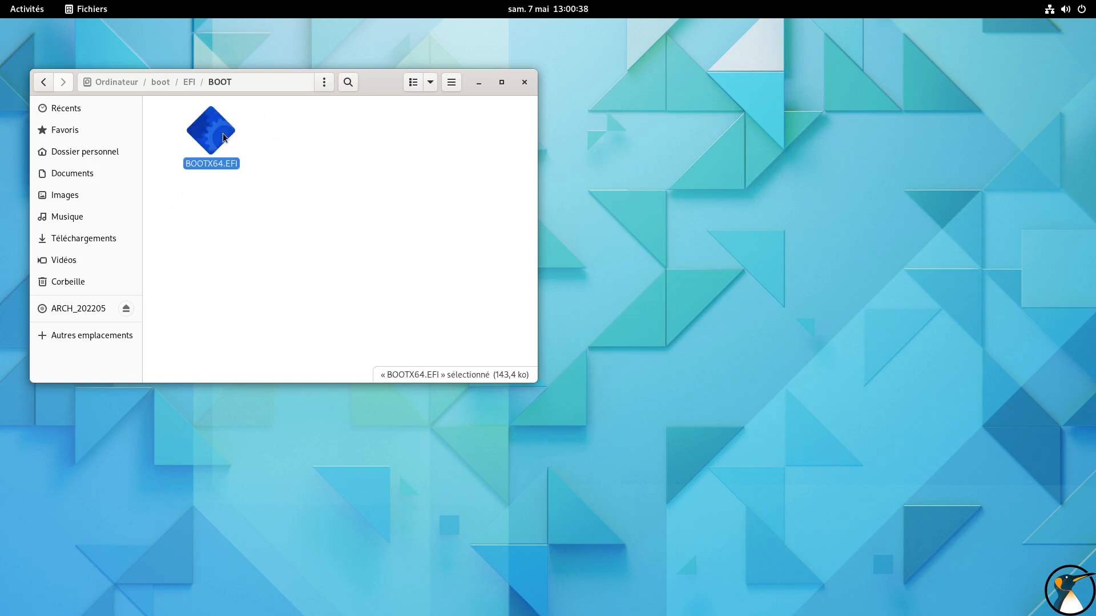
left_click(160, 83)
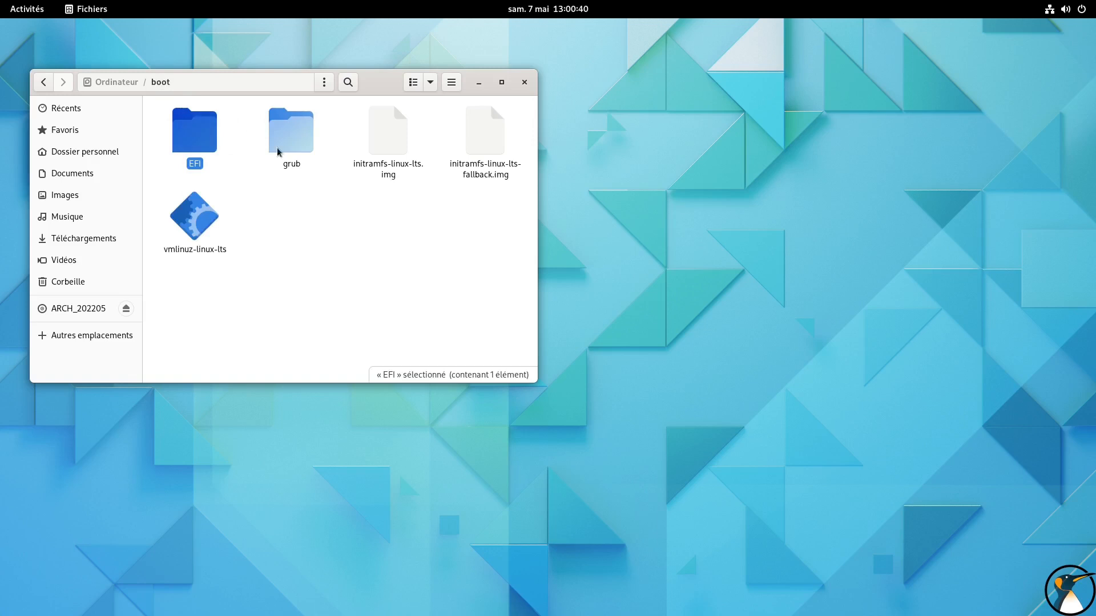
key("Down")
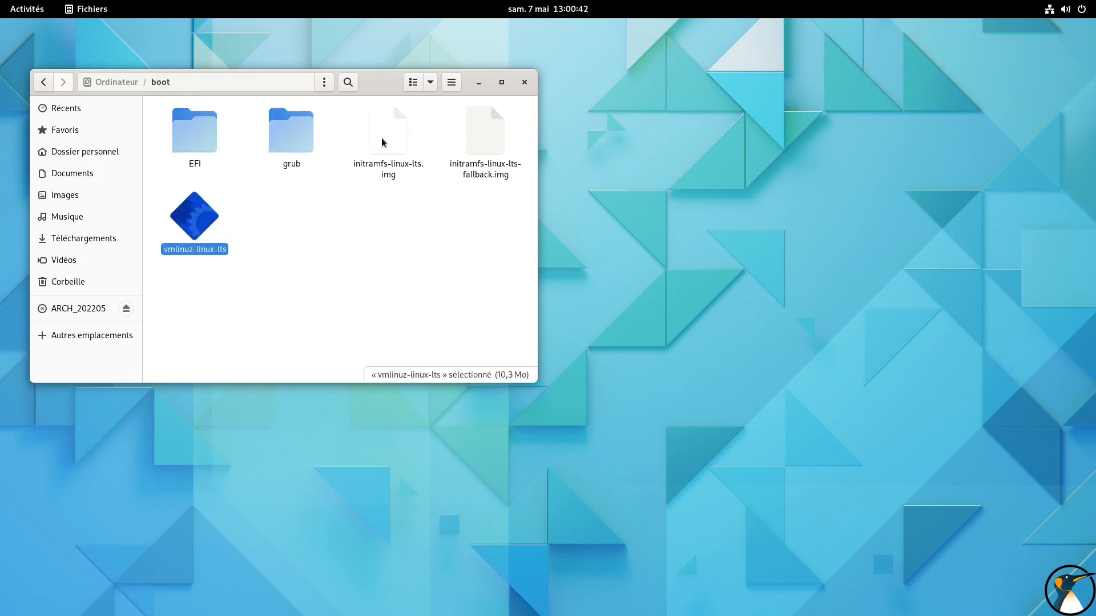
Select initramfs-linux-lts.img, examine the contents of the grub folder, return to the boot folder, and close the file manager
left_click(382, 142)
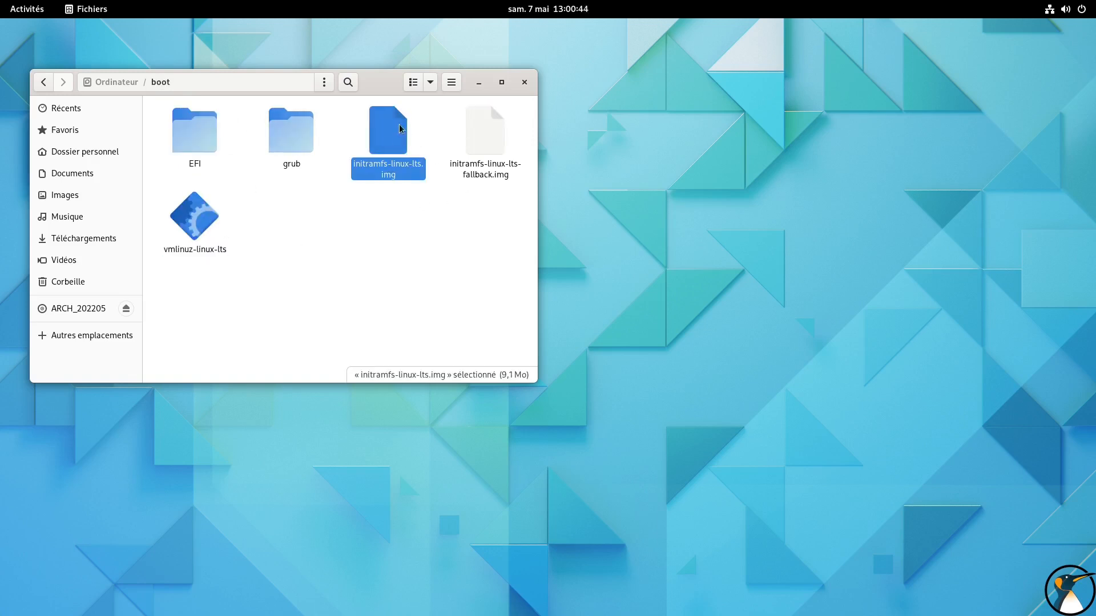
double_click(285, 132)
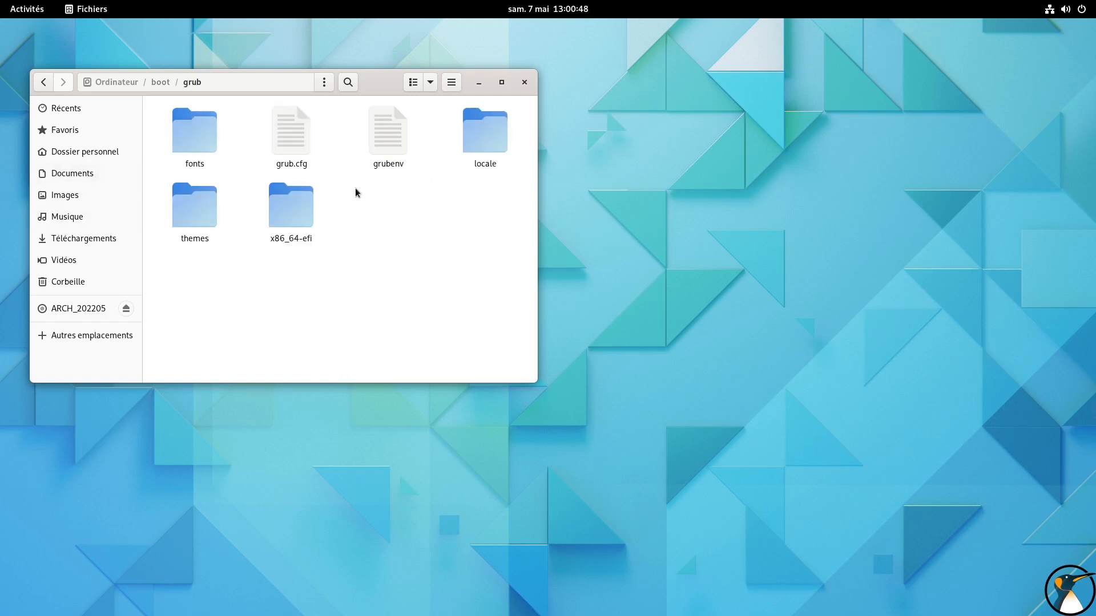
left_click_drag(380, 86, 527, 115)
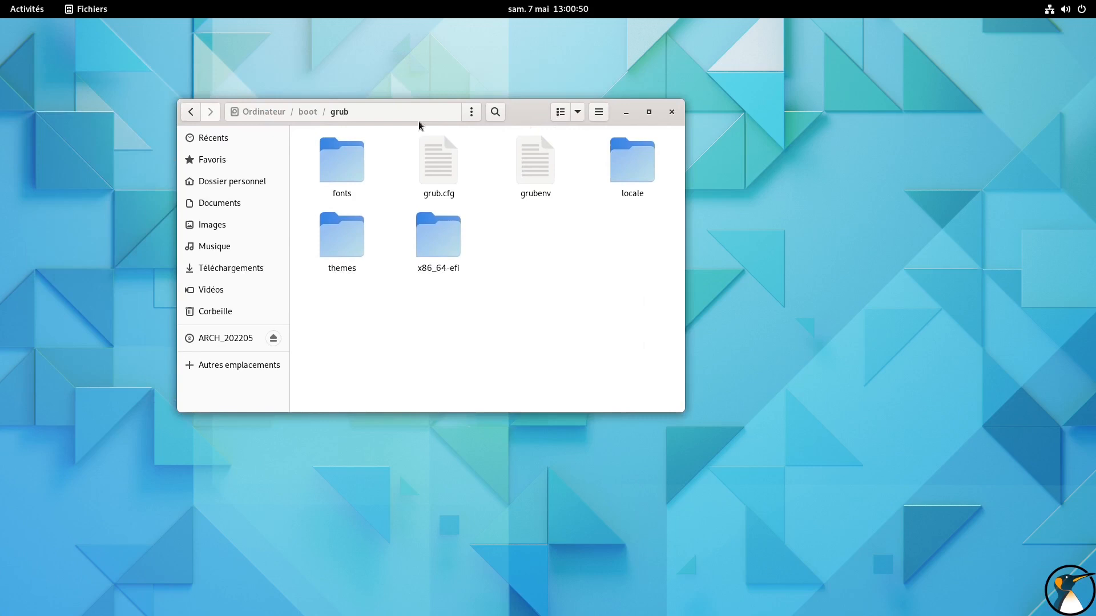
left_click(307, 112)
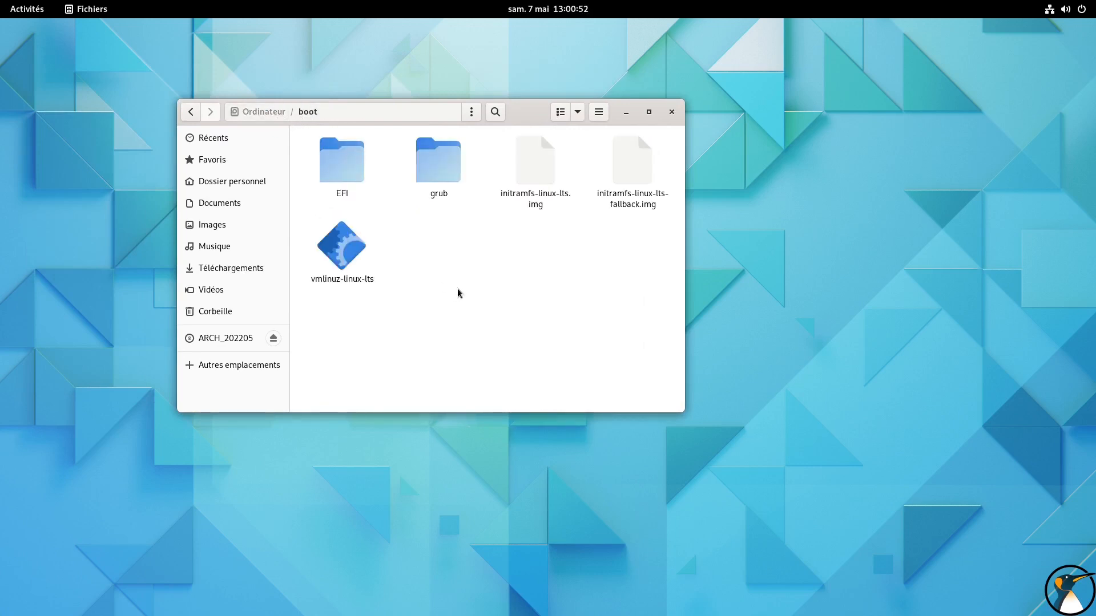
left_click(672, 112)
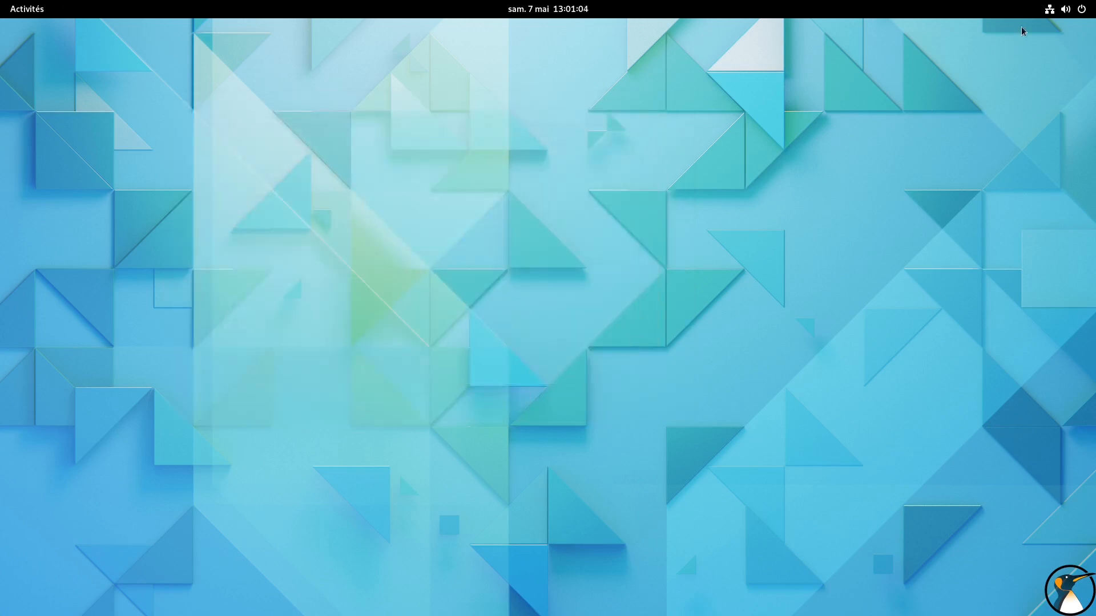
Shut down the Arch Linux virtual machine from the GNOME session and confirm the power-off
left_click(1064, 11)
left_click(989, 135)
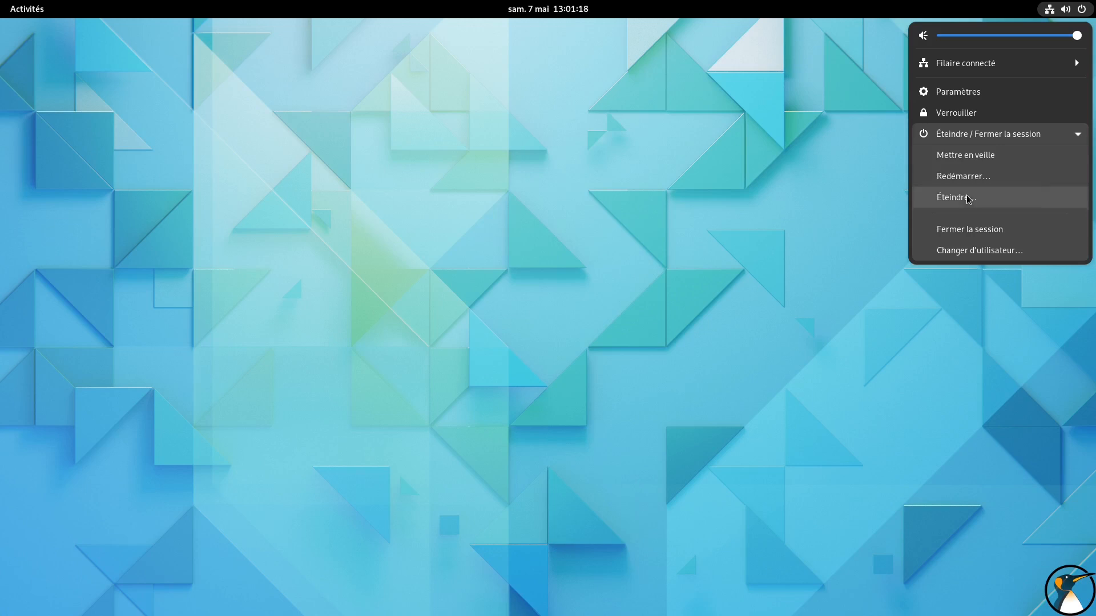
left_click(969, 199)
left_click(634, 350)
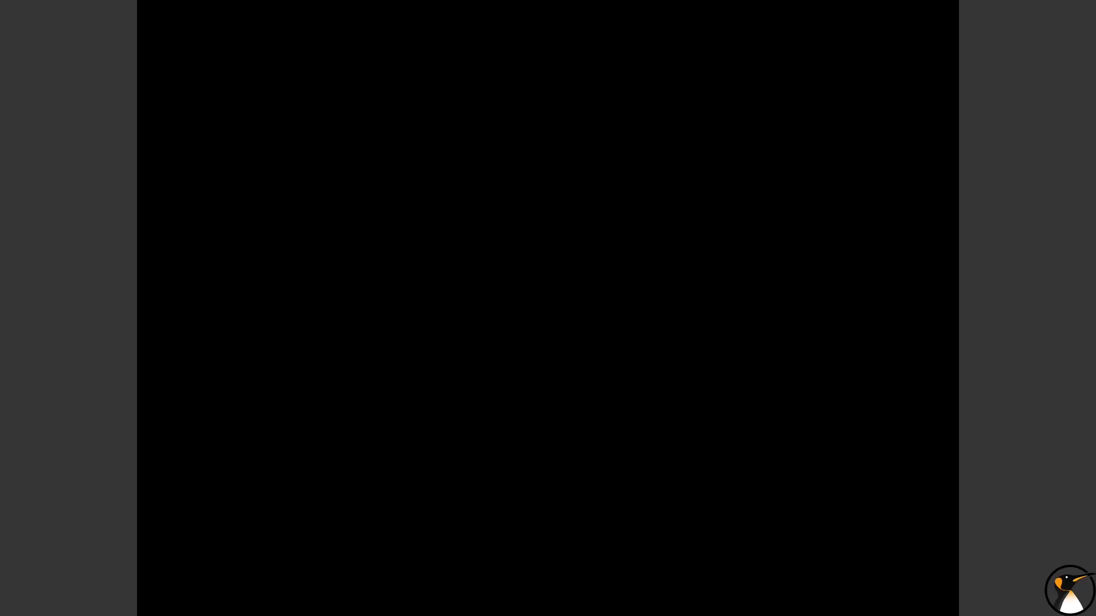